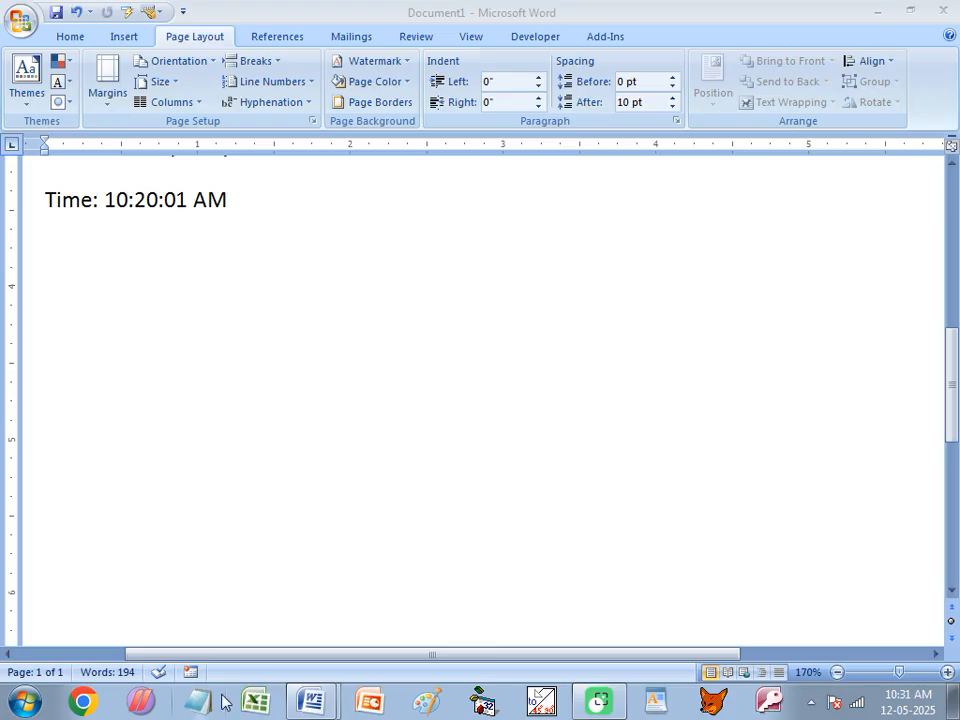
Step: Switch to Class of CITA.docx and read the Margins notes under the Page Layout Tab heading
{"action": "mouse_move", "coordinate": [310, 700]}
{"action": "left_click", "coordinate": [285, 628]}
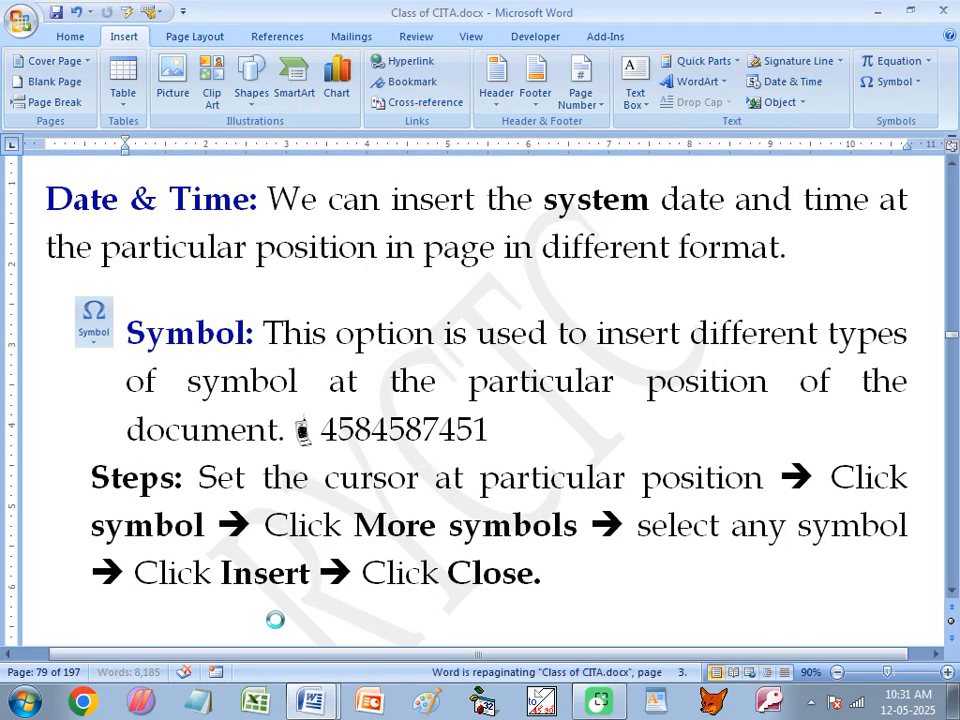
{"action": "scroll", "coordinate": [362, 371], "scroll_direction": "down", "scroll_amount": 8}
{"action": "scroll", "coordinate": [339, 427], "scroll_direction": "down", "scroll_amount": 6}
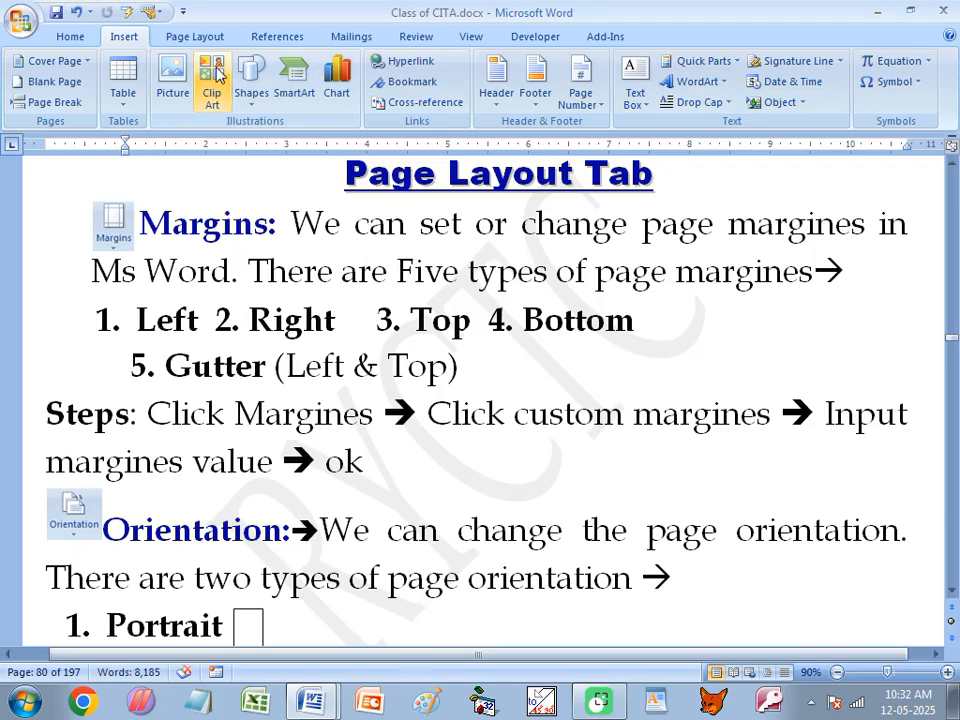
{"action": "left_click", "coordinate": [190, 36]}
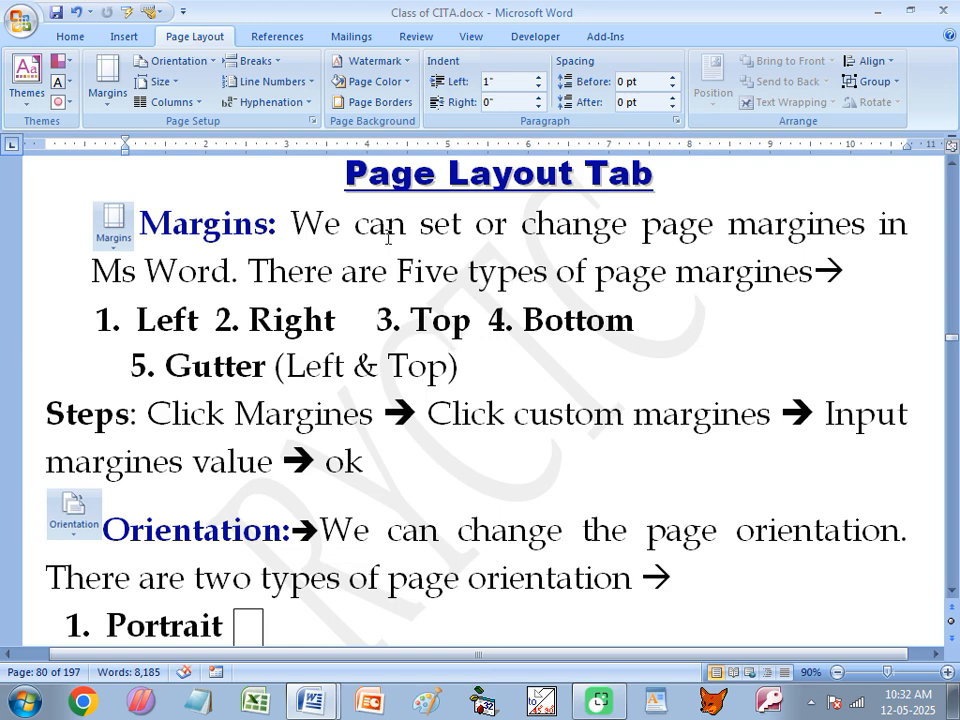
{"action": "left_click_drag", "start_coordinate": [347, 177], "coordinate": [640, 178]}
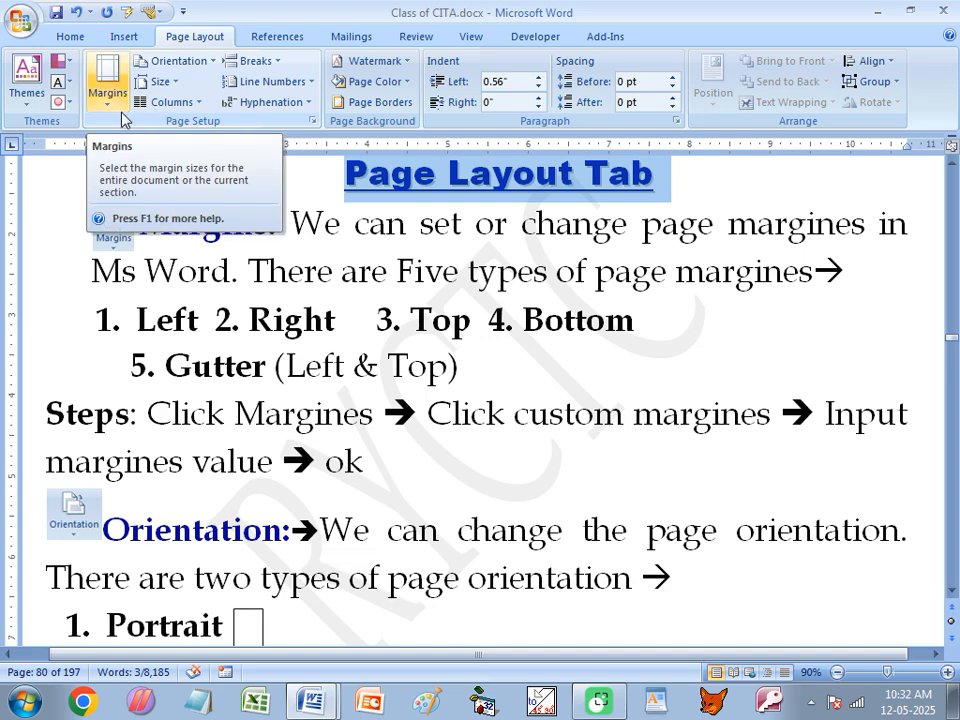
Step: In Document1, paste repeated copies of its full text below the original until the document spans nine pages
{"action": "left_click", "coordinate": [312, 700]}
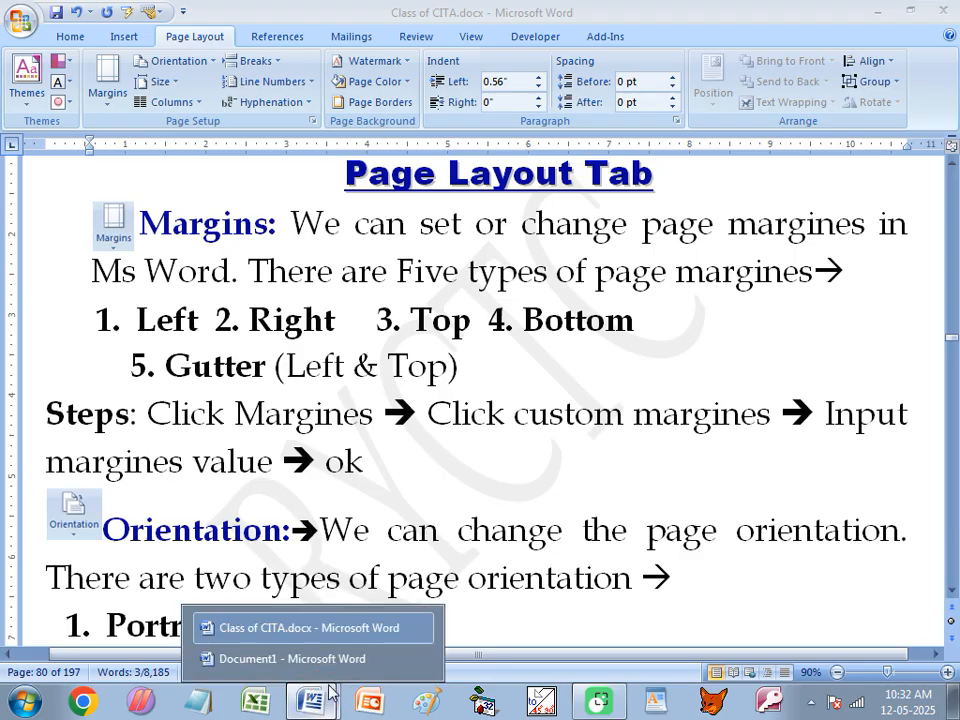
{"action": "left_click", "coordinate": [317, 657]}
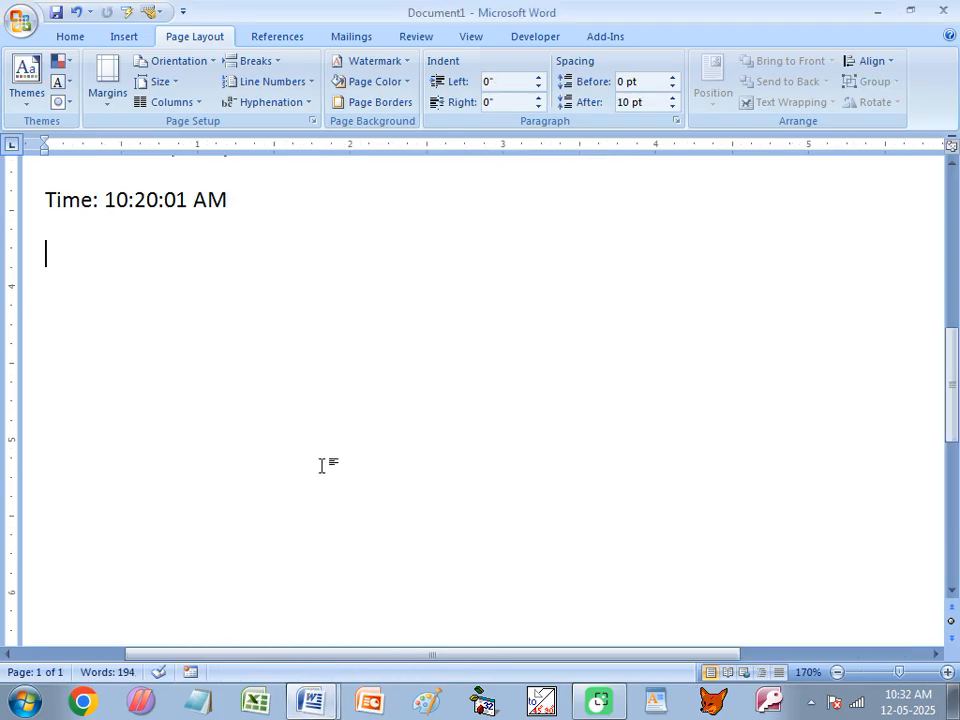
{"action": "scroll", "coordinate": [326, 474], "scroll_direction": "down", "scroll_amount": 12}
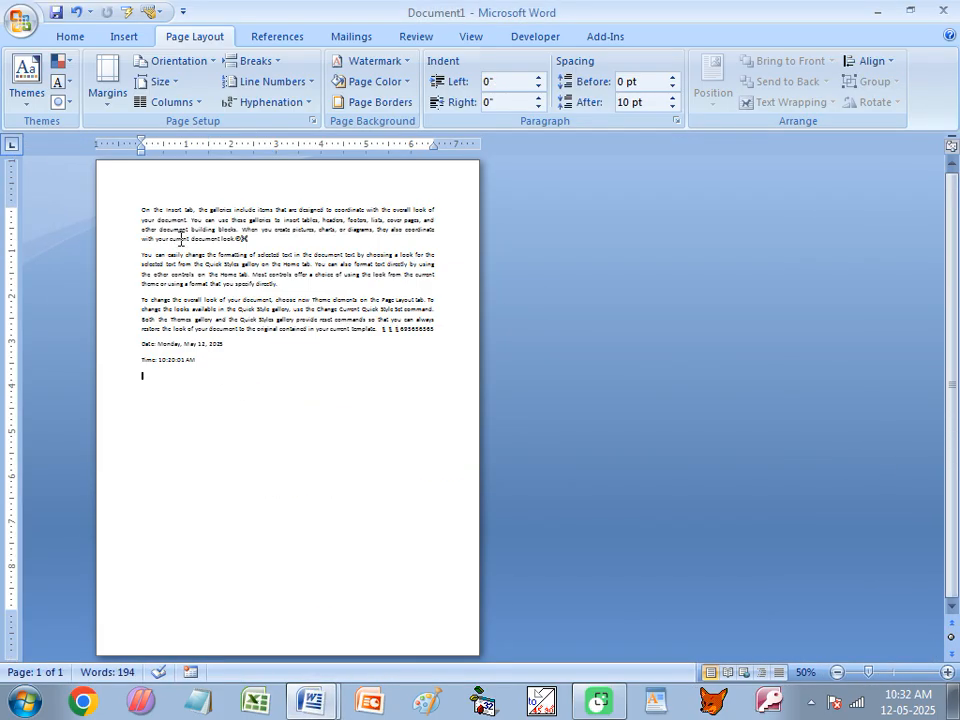
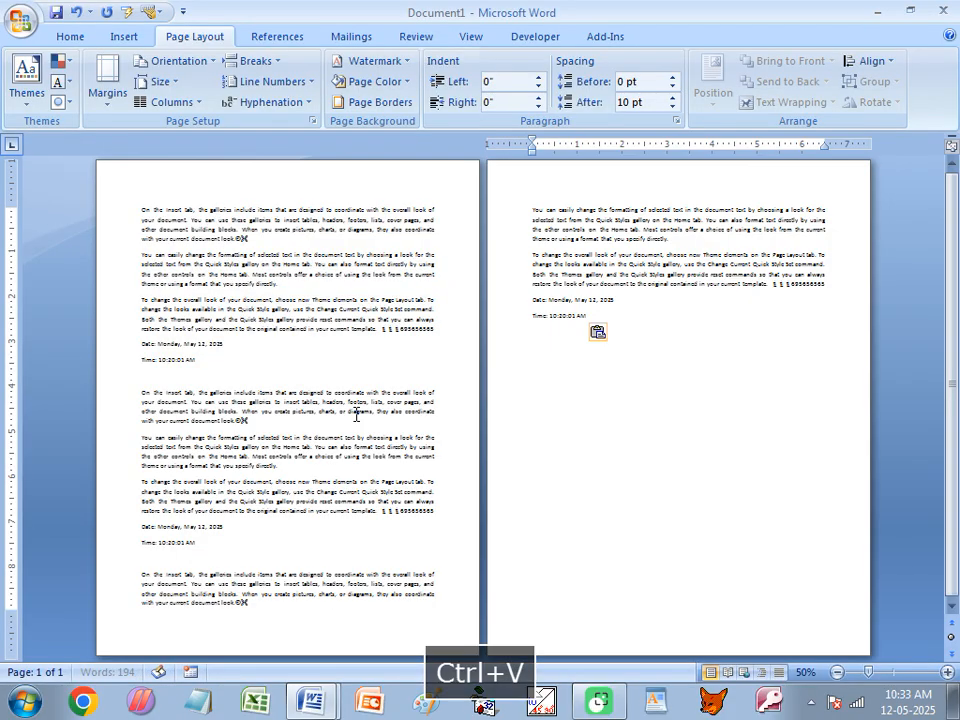
{"action": "key", "text": "ctrl+v"}
{"action": "key", "text": "ctrl+v"}
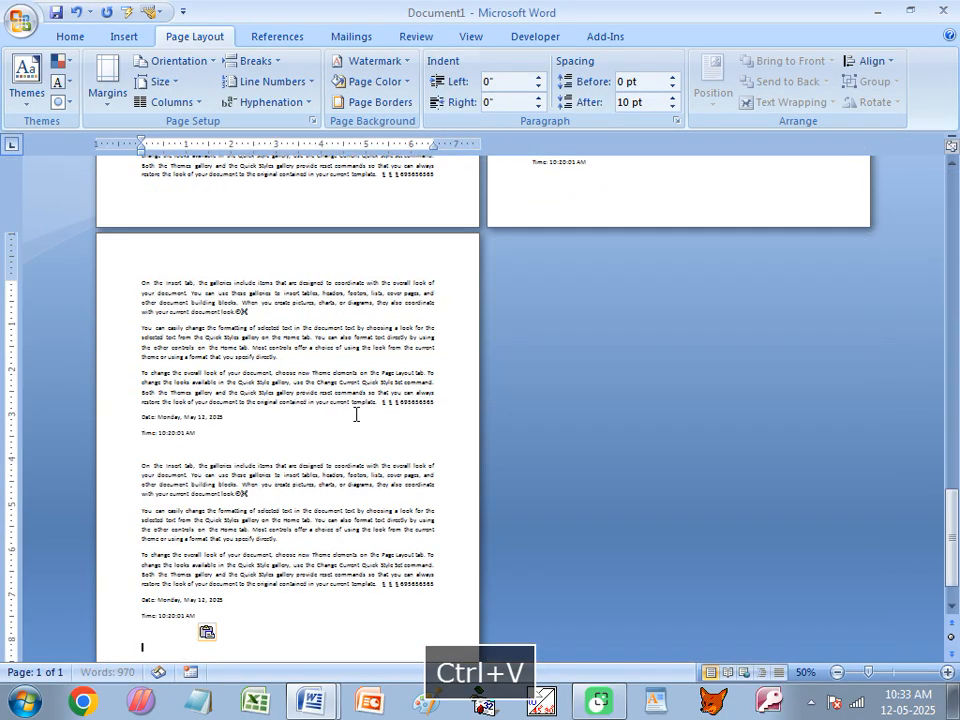
{"action": "scroll", "coordinate": [388, 416], "scroll_direction": "down", "scroll_amount": 4}
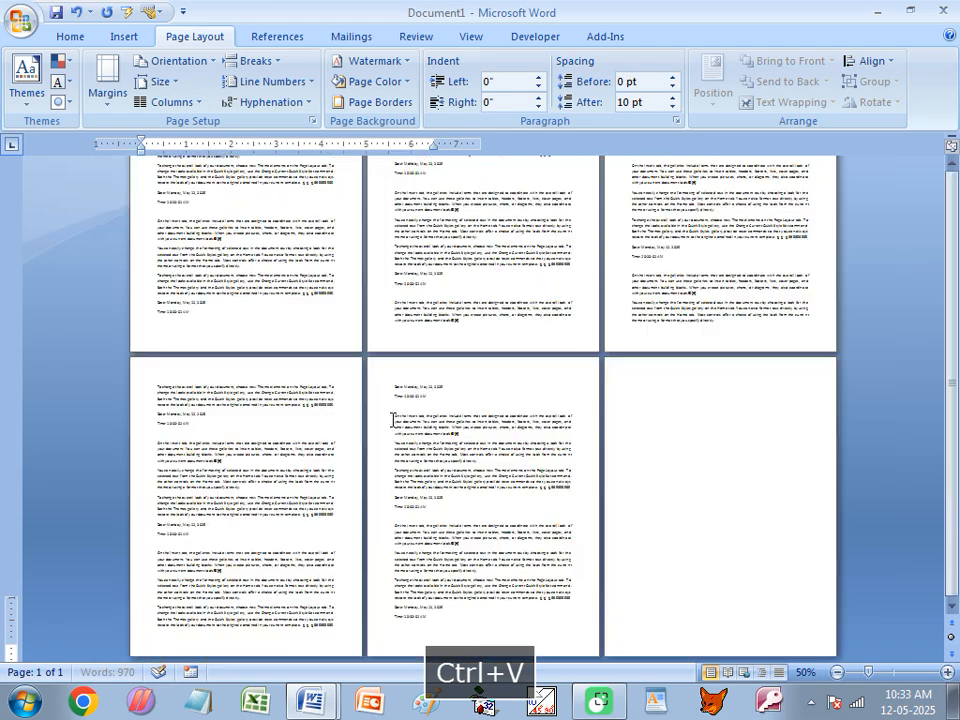
{"action": "scroll", "coordinate": [382, 423], "scroll_direction": "up", "scroll_amount": 1}
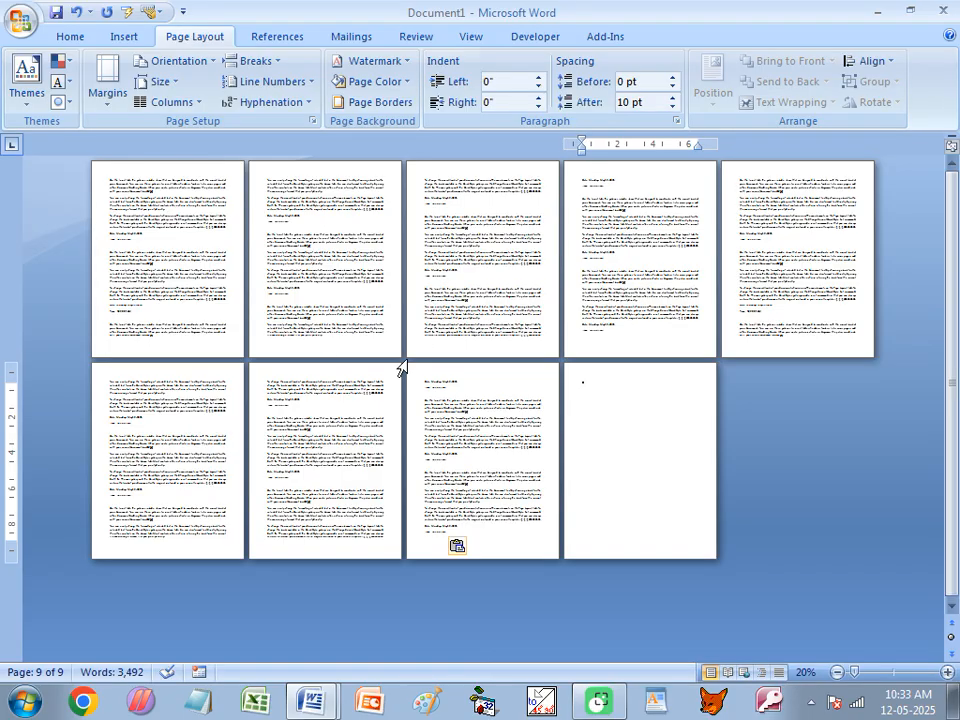
Step: Review the pasted pages from the end of Document1 back to the first page
{"action": "scroll", "coordinate": [260, 315], "scroll_direction": "up", "scroll_amount": 4}
{"action": "scroll", "coordinate": [400, 350], "scroll_direction": "up", "scroll_amount": 2}
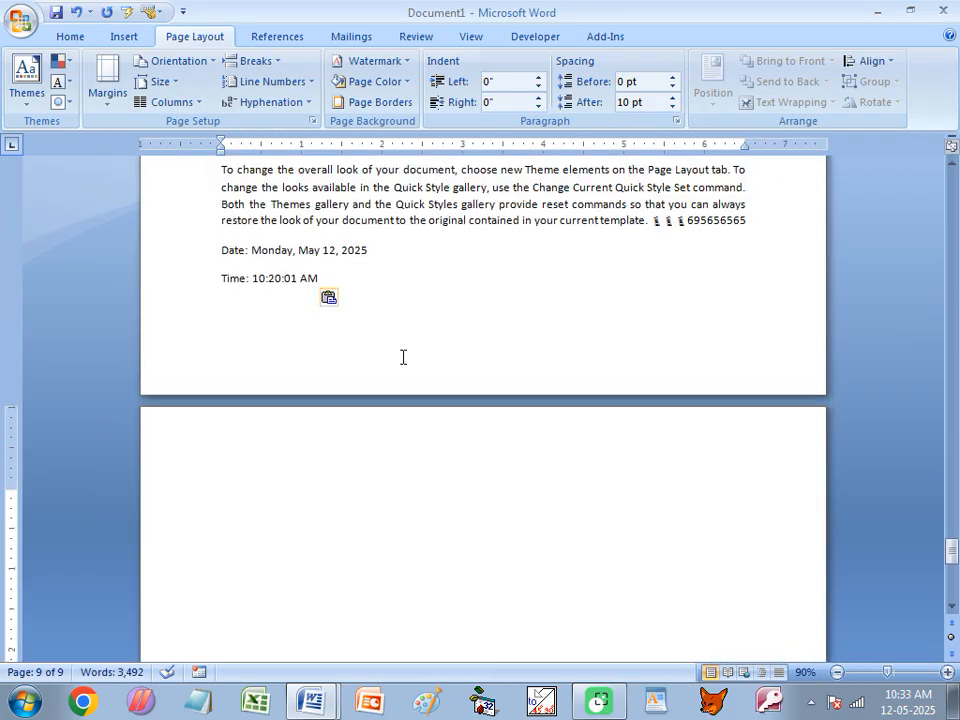
{"action": "scroll", "coordinate": [403, 358], "scroll_direction": "up", "scroll_amount": 5}
{"action": "scroll", "coordinate": [406, 373], "scroll_direction": "down", "scroll_amount": 1}
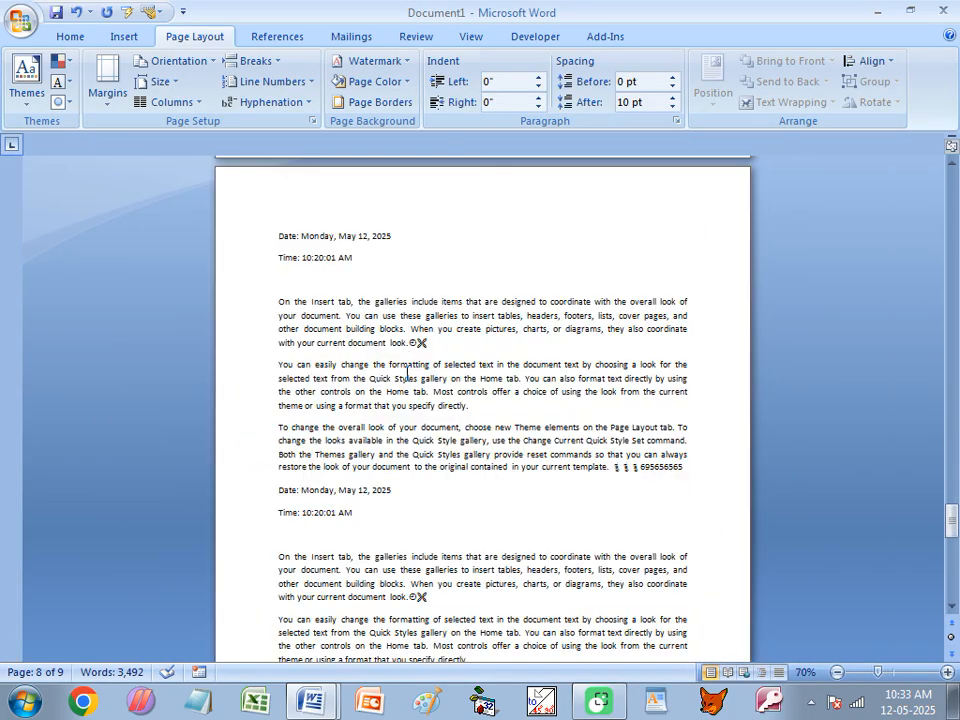
{"action": "scroll", "coordinate": [406, 370], "scroll_direction": "up", "scroll_amount": 5}
{"action": "scroll", "coordinate": [406, 368], "scroll_direction": "up", "scroll_amount": 10}
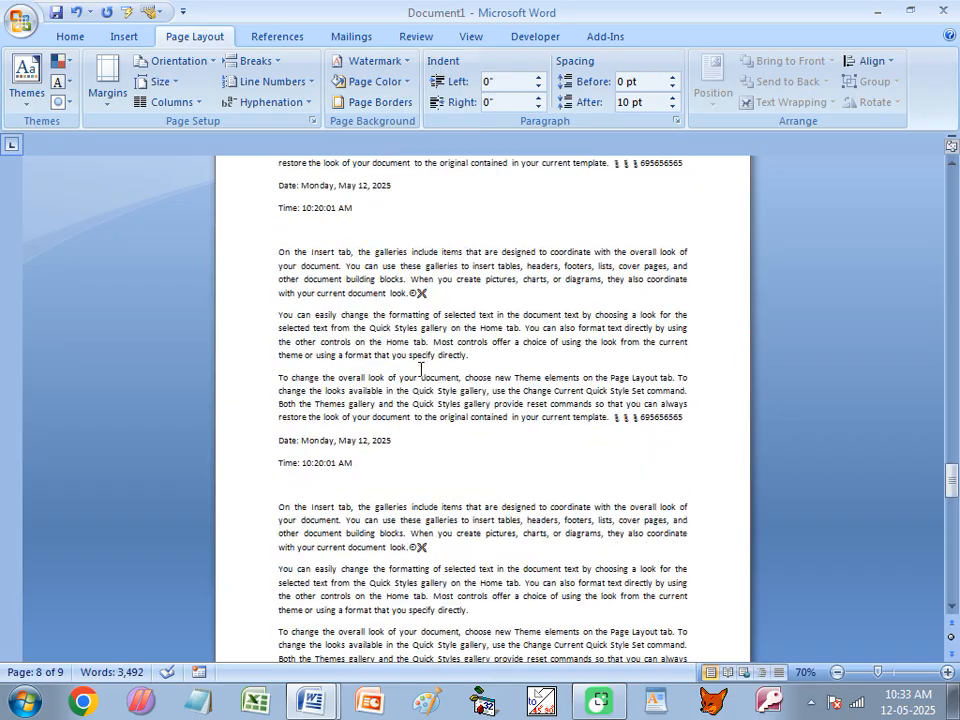
{"action": "scroll", "coordinate": [418, 407], "scroll_direction": "up", "scroll_amount": 6}
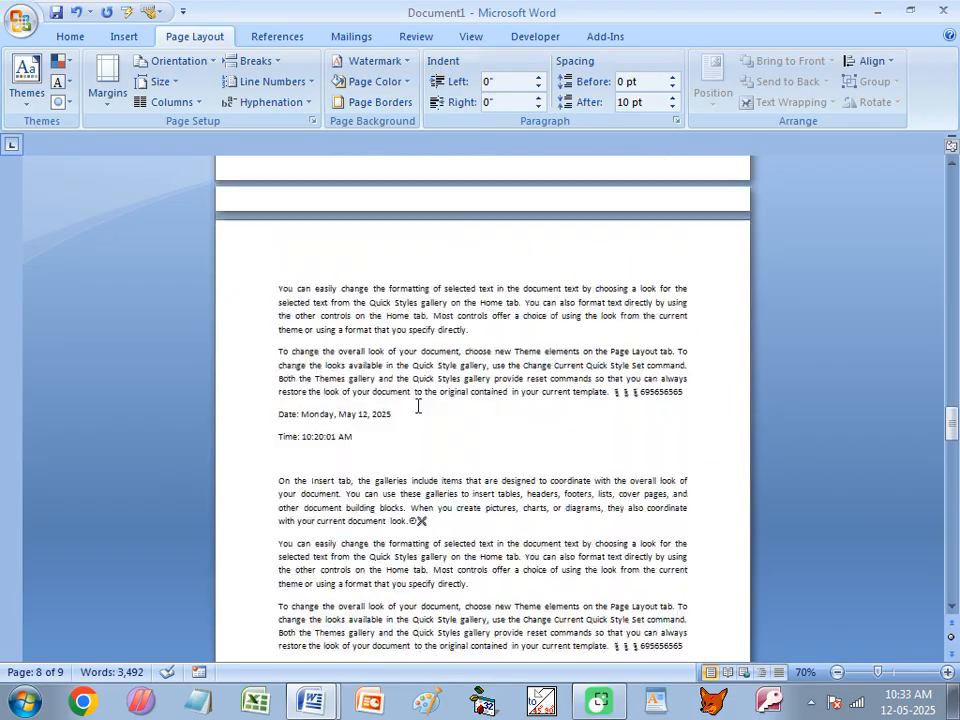
{"action": "left_click_drag", "start_coordinate": [950, 407], "coordinate": [950, 186]}
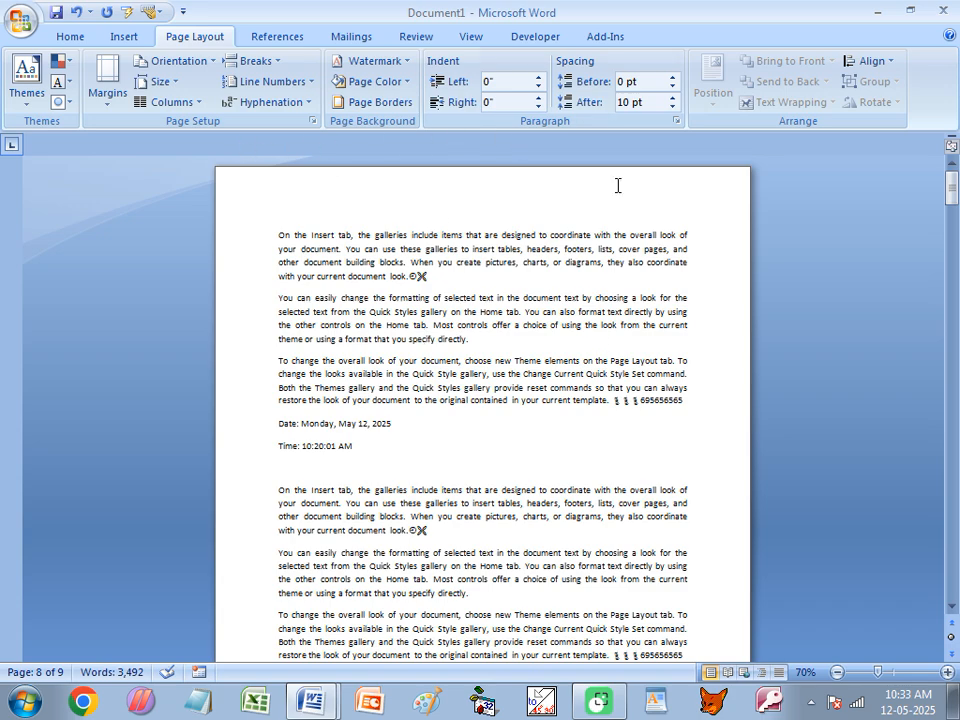
Step: Examine the margin areas at the top and bottom of the first page against the rulers
{"action": "left_click", "coordinate": [563, 232]}
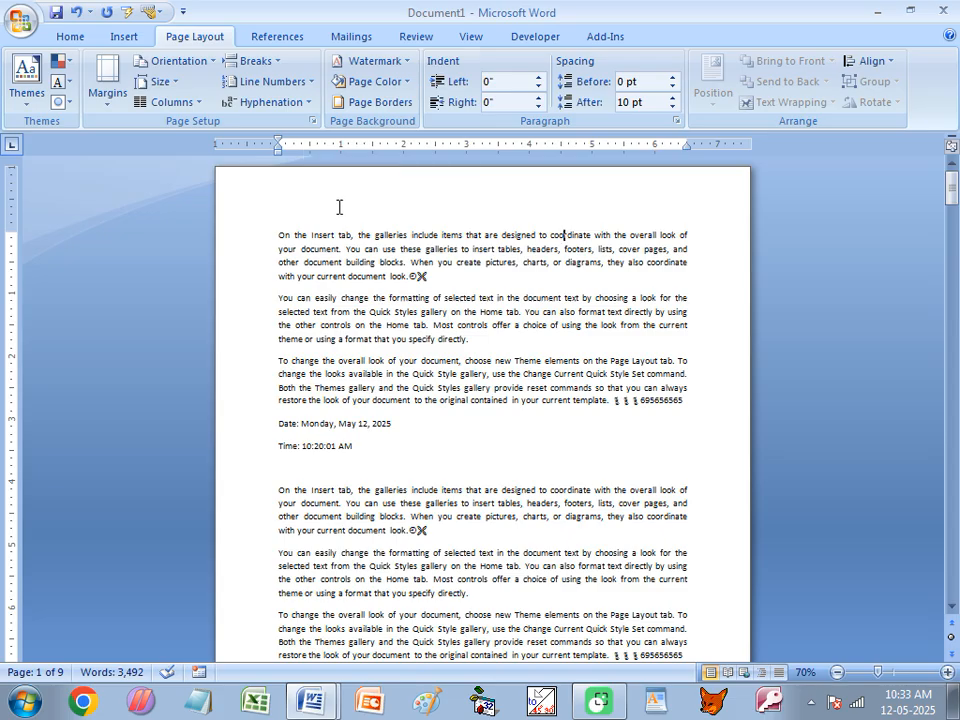
{"action": "scroll", "coordinate": [336, 208], "scroll_direction": "up", "scroll_amount": 3}
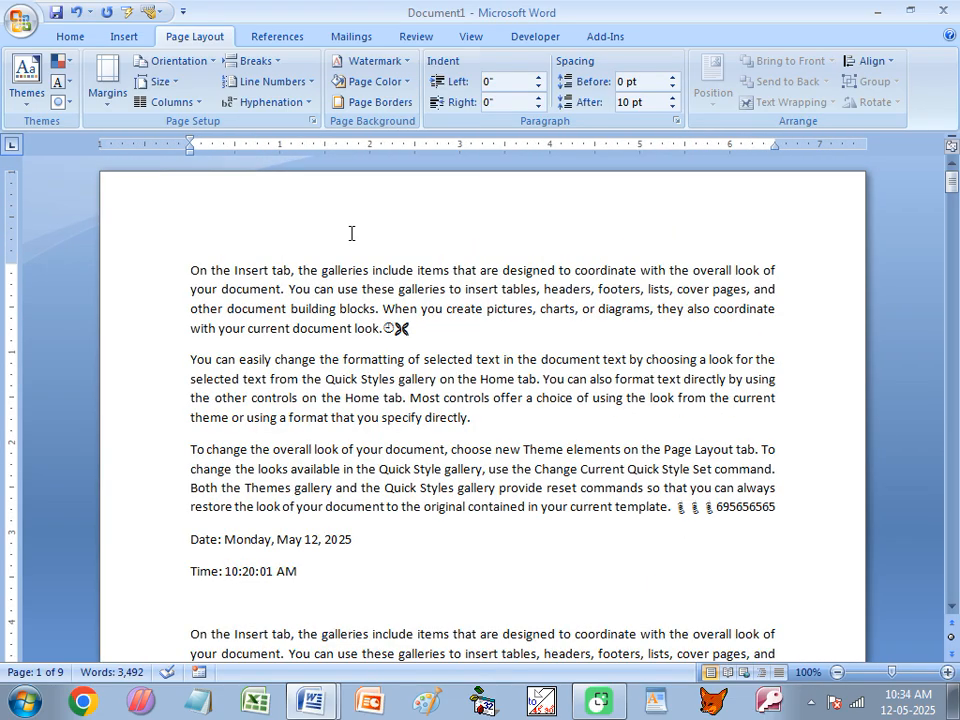
{"action": "scroll", "coordinate": [350, 230], "scroll_direction": "up", "scroll_amount": 1}
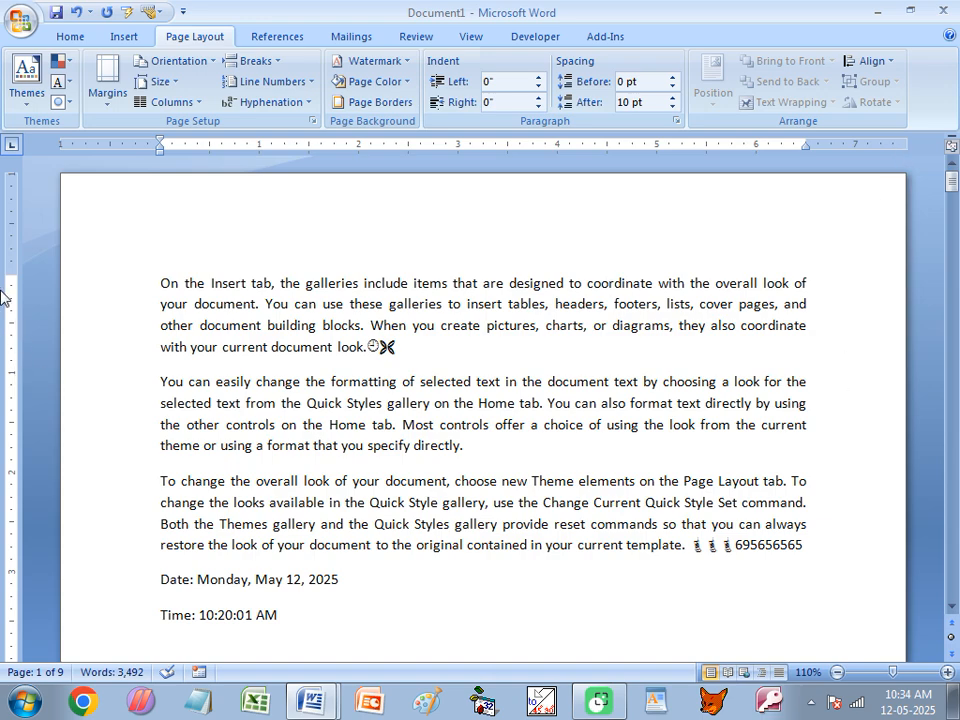
{"action": "left_click_drag", "start_coordinate": [11, 272], "coordinate": [11, 272]}
{"action": "scroll", "coordinate": [114, 343], "scroll_direction": "down", "scroll_amount": 10}
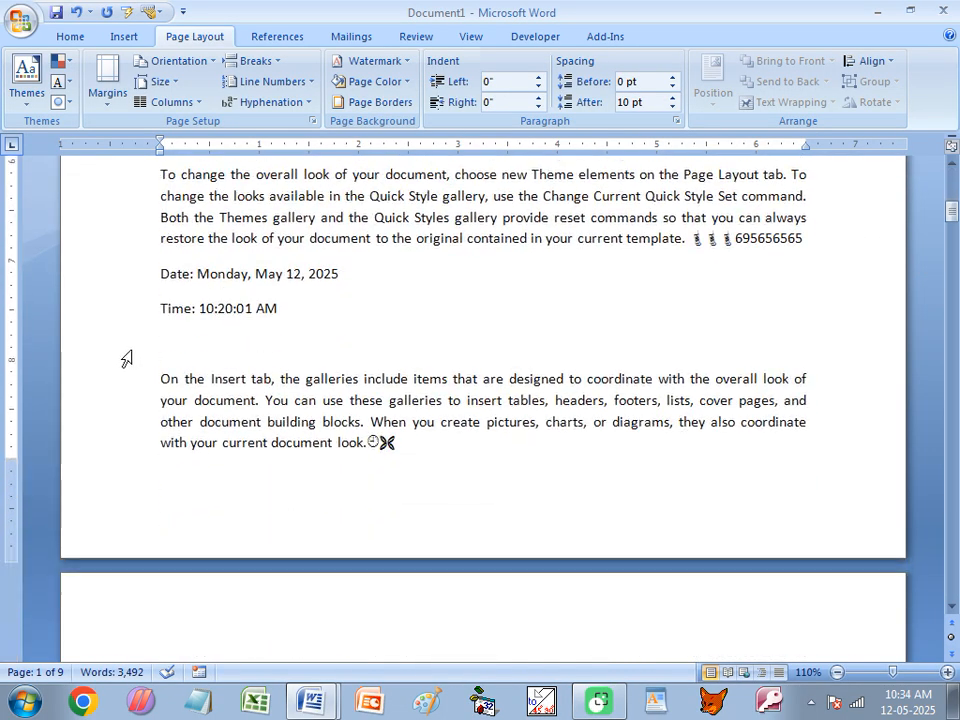
{"action": "left_click_drag", "start_coordinate": [7, 455], "coordinate": [7, 455]}
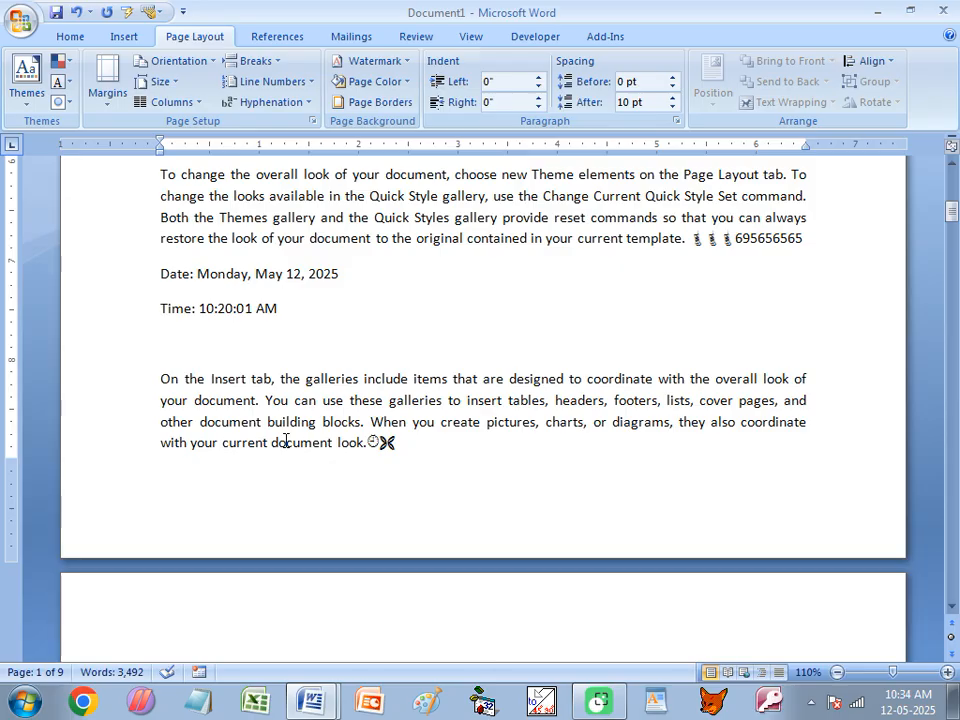
{"action": "scroll", "coordinate": [411, 388], "scroll_direction": "up", "scroll_amount": 5}
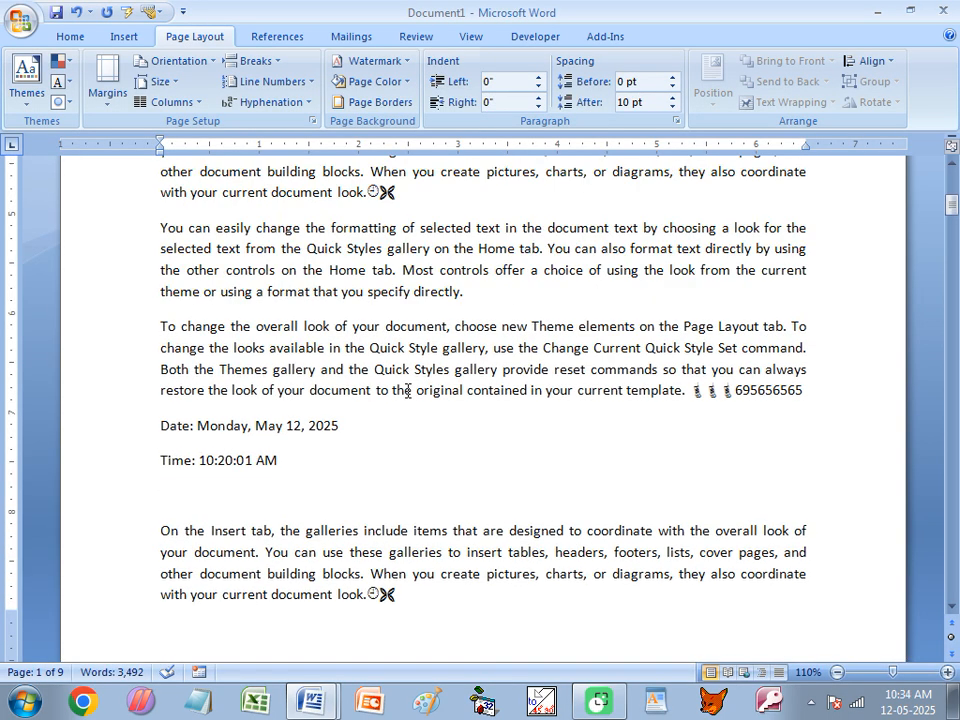
{"action": "scroll", "coordinate": [313, 255], "scroll_direction": "down", "scroll_amount": 6}
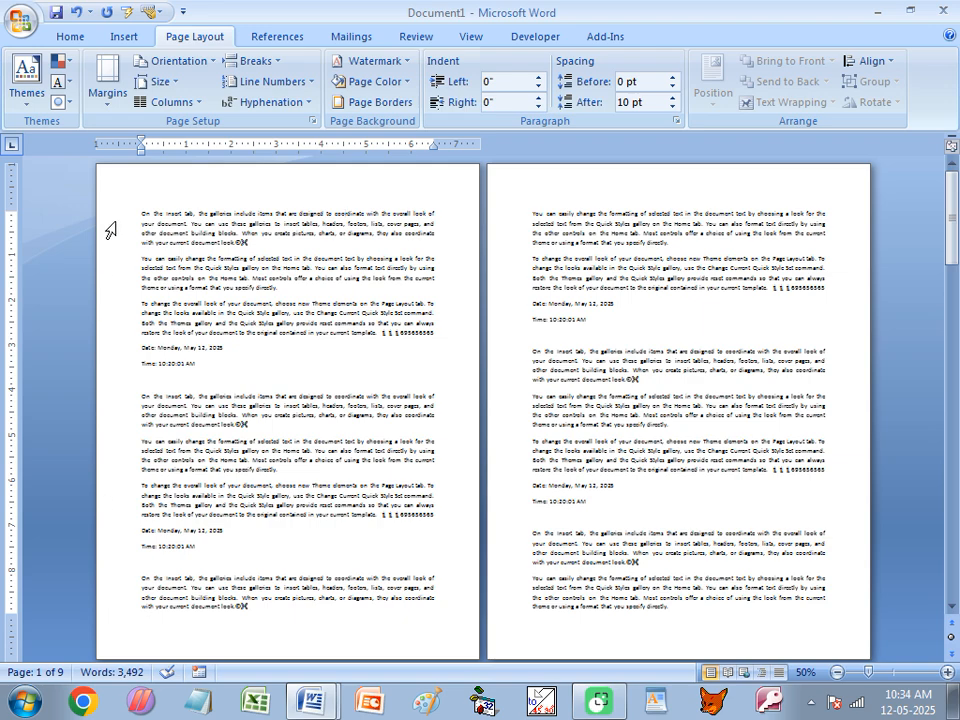
Step: Try the Wide margin preset on the document and restore the 1" margins of the Last Custom Setting preset
{"action": "left_click", "coordinate": [110, 80]}
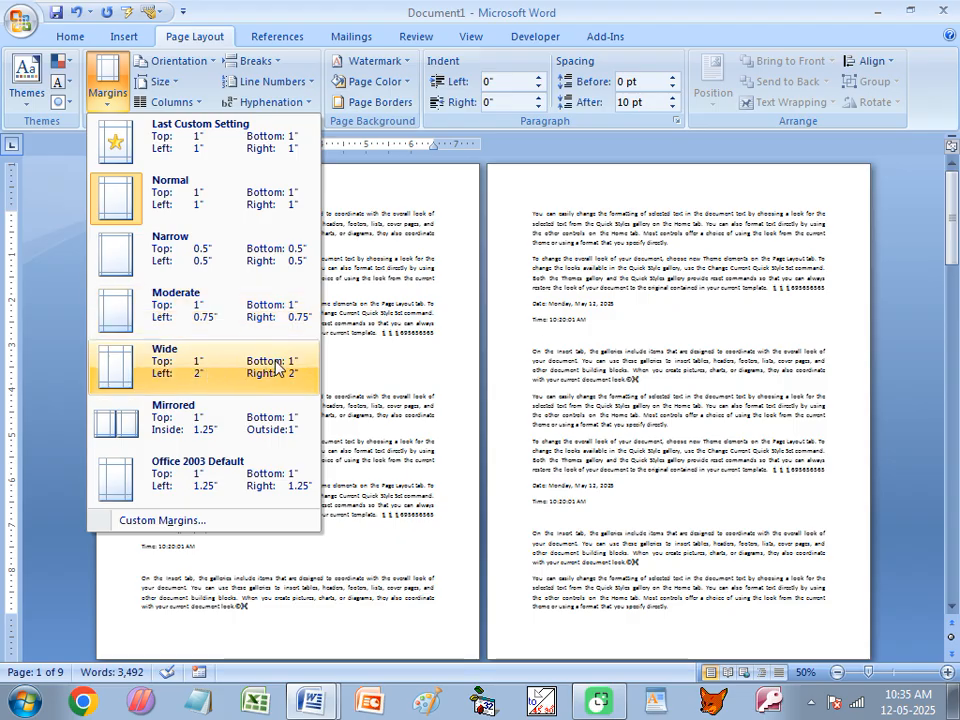
{"action": "left_click", "coordinate": [275, 383]}
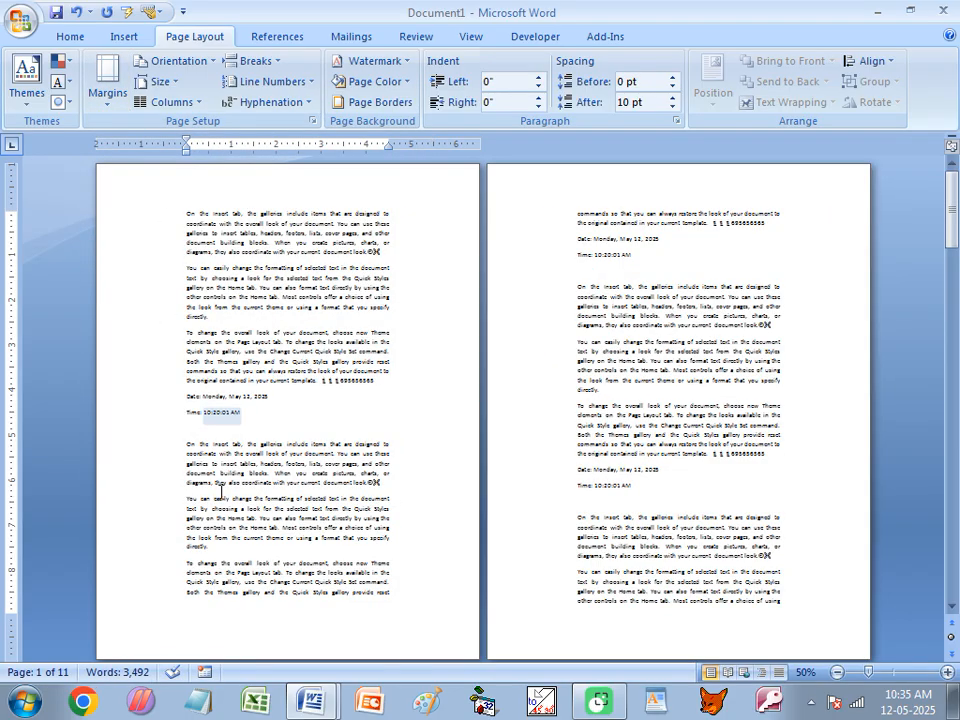
{"action": "scroll", "coordinate": [250, 500], "scroll_direction": "down", "scroll_amount": 10}
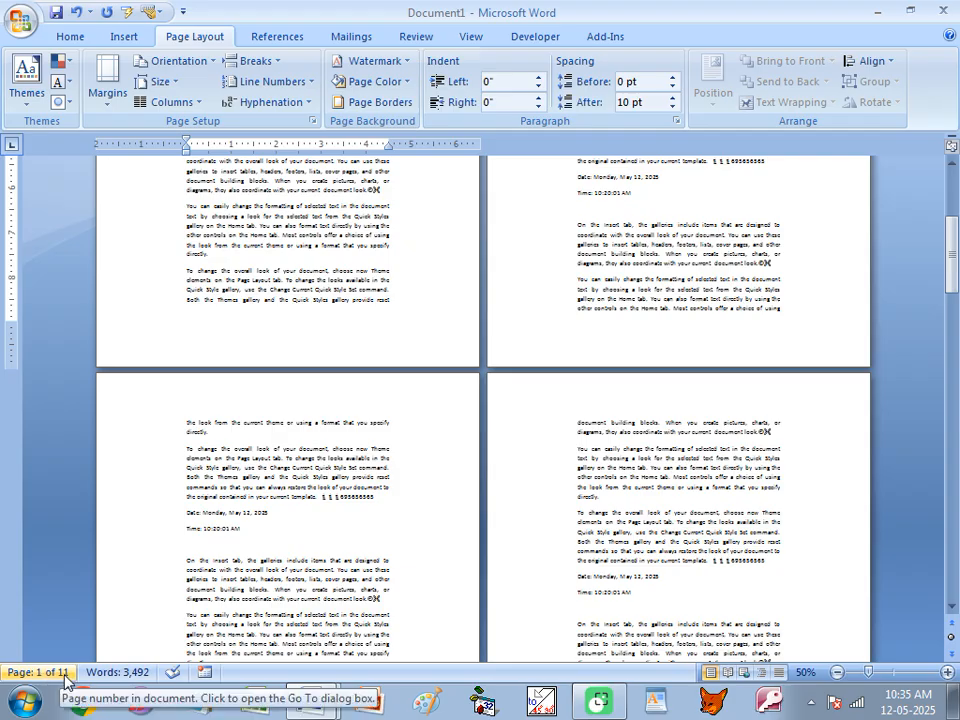
{"action": "left_click", "coordinate": [107, 85]}
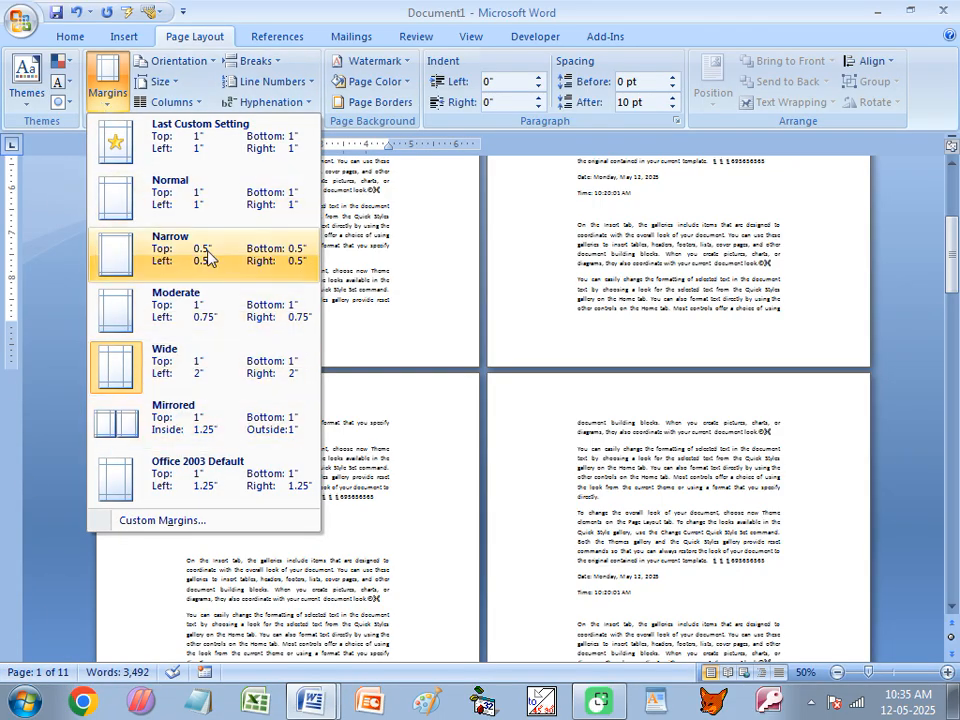
{"action": "left_click", "coordinate": [193, 149]}
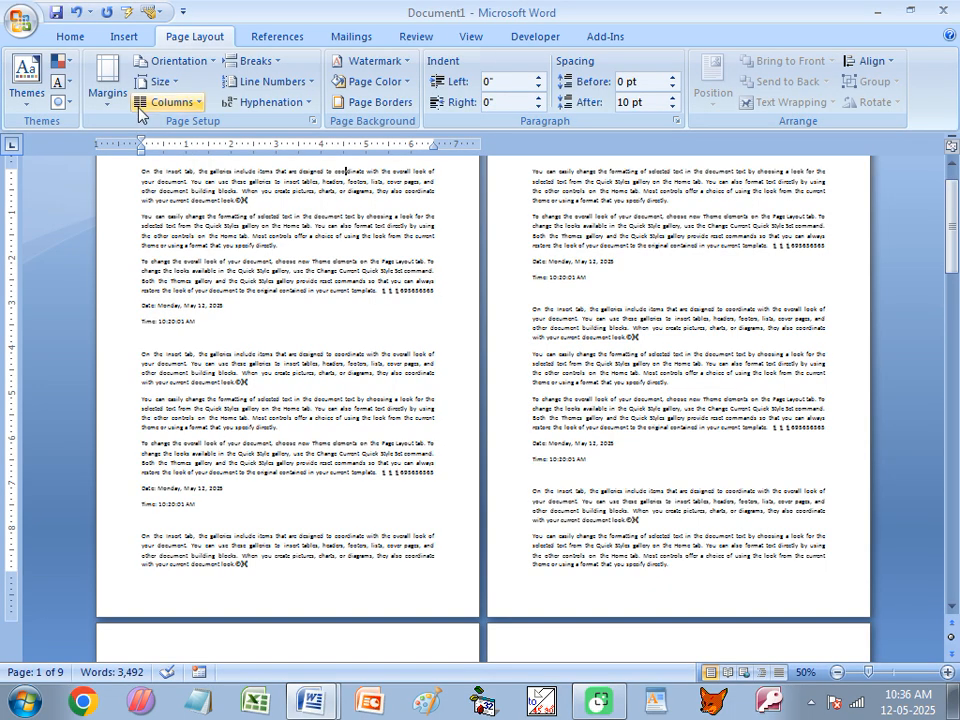
Step: Open the custom margin settings and lower the top margin to 0.6"
{"action": "left_click", "coordinate": [108, 82]}
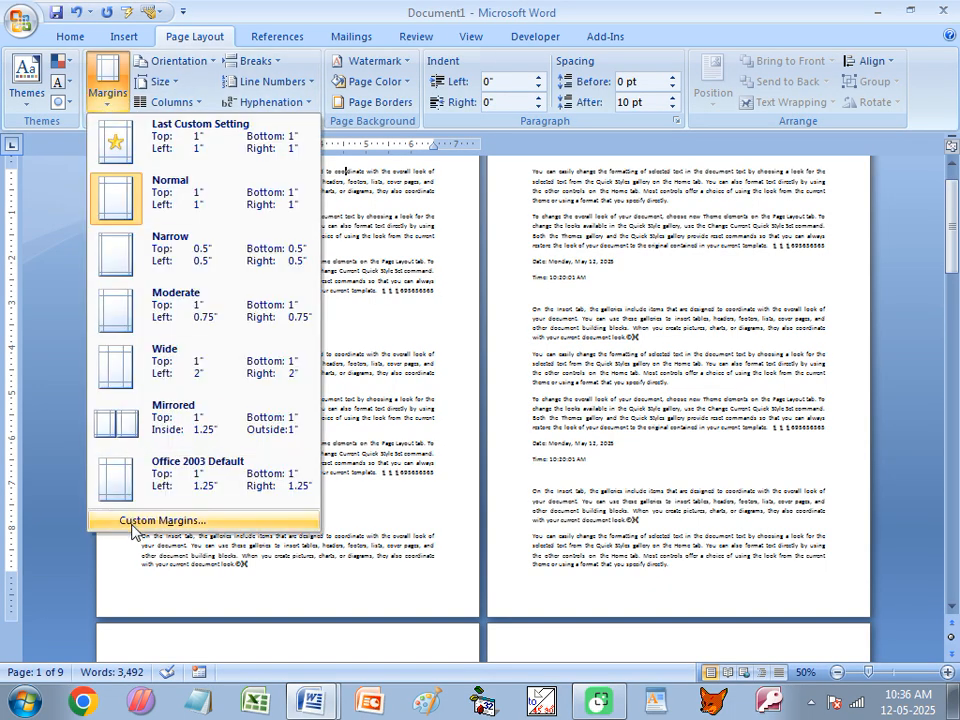
{"action": "left_click", "coordinate": [185, 530]}
{"action": "left_click_drag", "start_coordinate": [613, 165], "coordinate": [489, 104]}
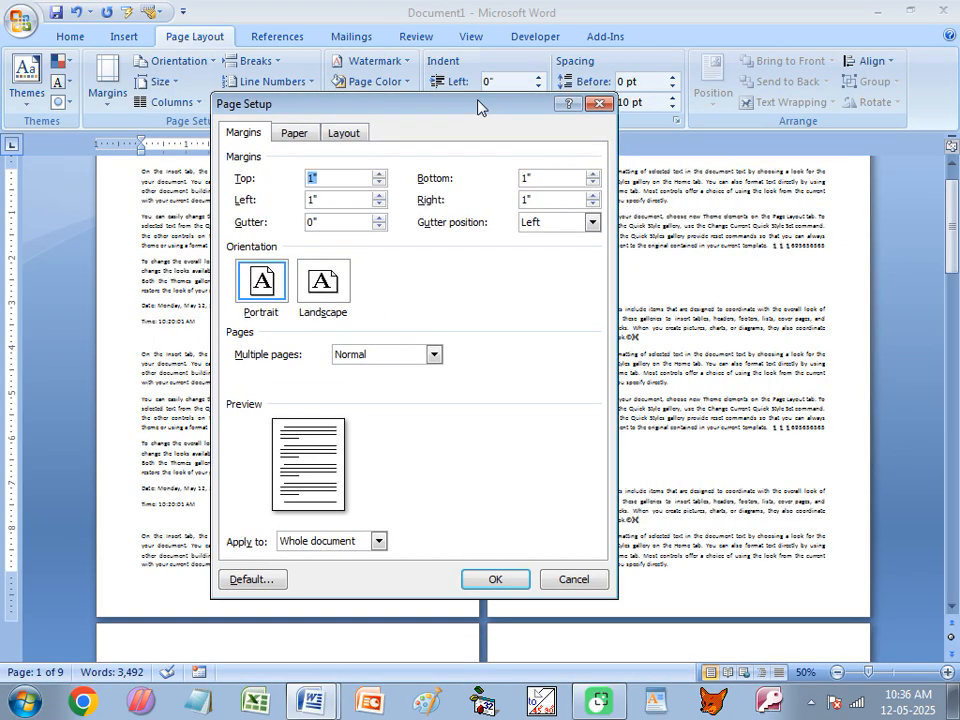
{"action": "left_click", "coordinate": [313, 179]}
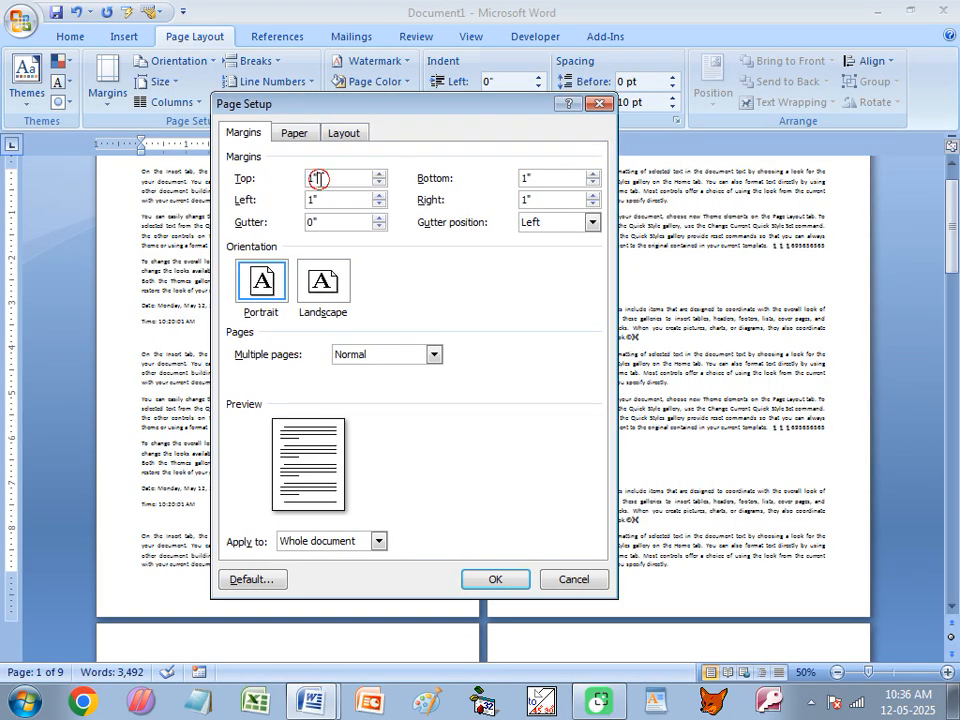
{"action": "left_click", "coordinate": [379, 185]}
{"action": "left_click", "coordinate": [379, 185]}
{"action": "left_click", "coordinate": [379, 185]}
{"action": "left_click", "coordinate": [379, 185]}
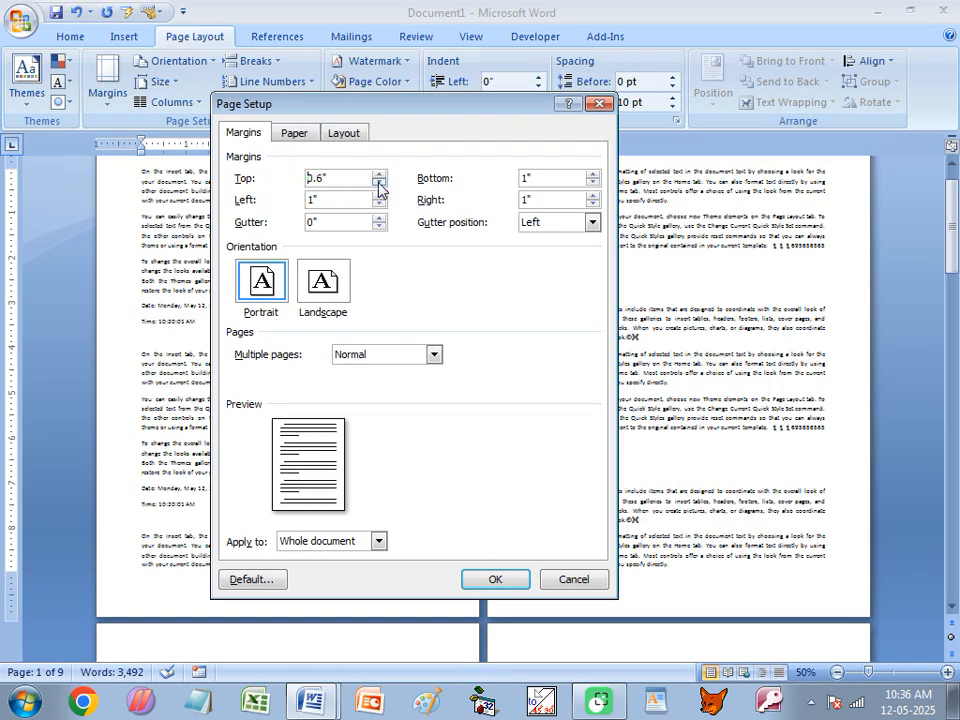
Step: Try raising the bottom margin, return it to 1", and look through the gutter position options
{"action": "left_click", "coordinate": [592, 175]}
{"action": "left_click", "coordinate": [592, 175]}
{"action": "left_click", "coordinate": [592, 185]}
{"action": "left_click", "coordinate": [592, 185]}
{"action": "left_click", "coordinate": [543, 222]}
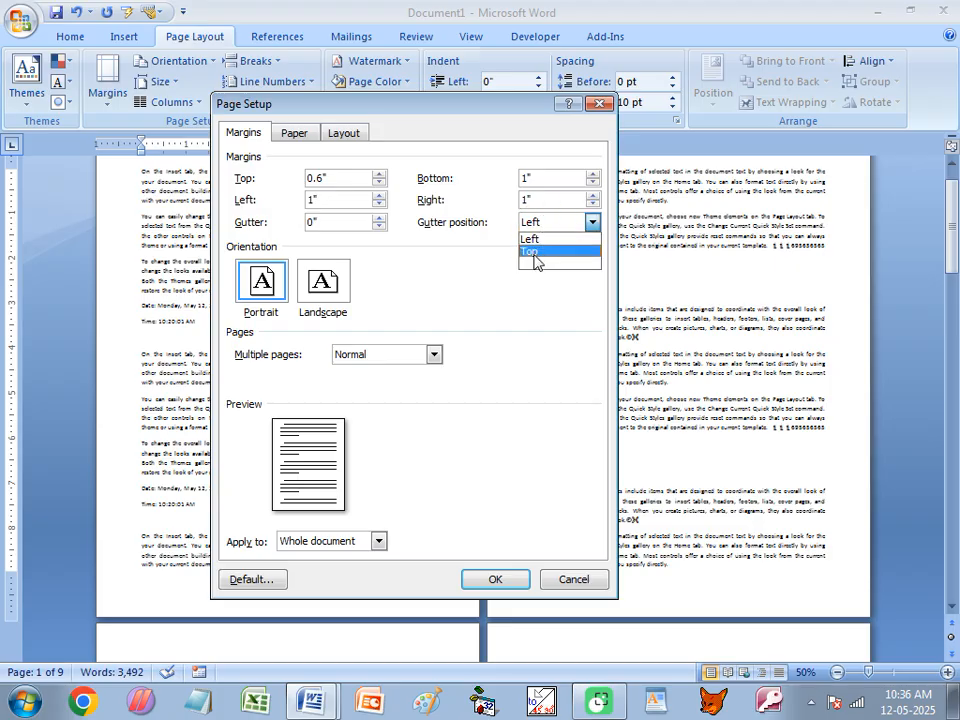
{"action": "left_click", "coordinate": [536, 222]}
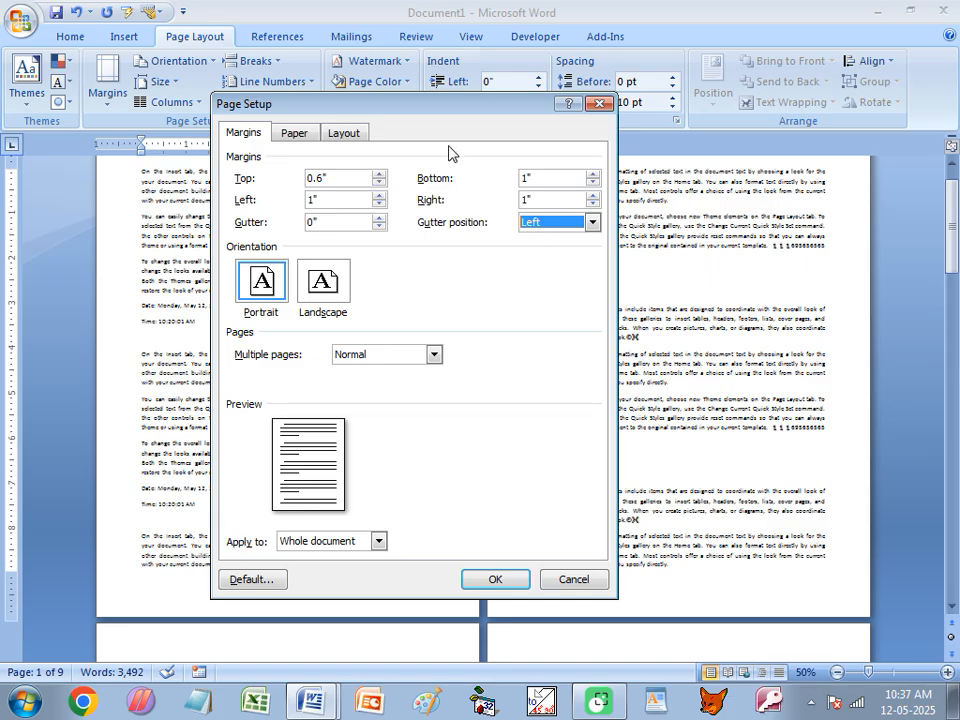
Step: Lower both the top and bottom margins to 0.5" in the custom margin settings
{"action": "left_click", "coordinate": [379, 183]}
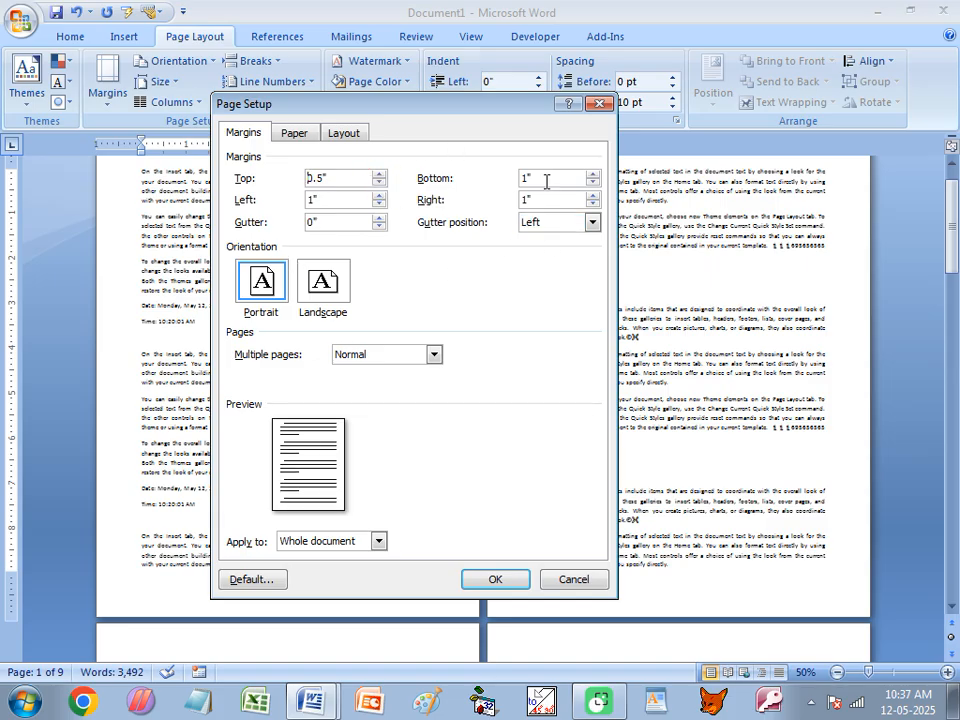
{"action": "left_click", "coordinate": [593, 184]}
{"action": "left_click", "coordinate": [593, 184]}
{"action": "left_click", "coordinate": [593, 184]}
{"action": "left_click", "coordinate": [593, 184]}
{"action": "left_click", "coordinate": [593, 184]}
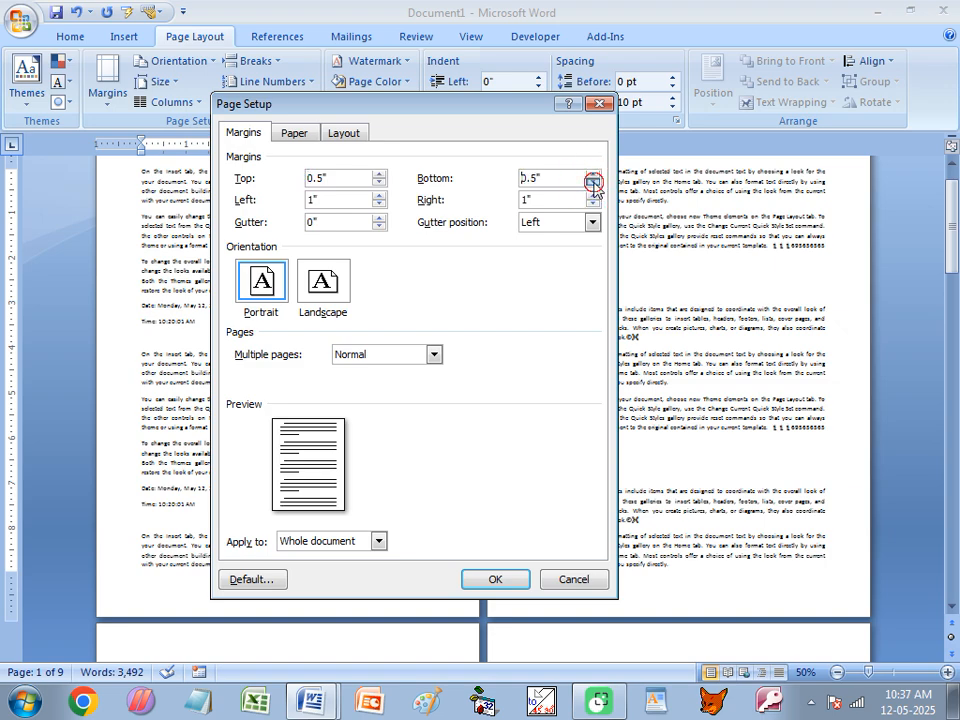
Step: Reduce the left and right margins to 0.5" each
{"action": "left_click", "coordinate": [379, 205]}
{"action": "left_click", "coordinate": [379, 205]}
{"action": "left_click", "coordinate": [379, 205]}
{"action": "left_click", "coordinate": [379, 205]}
{"action": "left_click", "coordinate": [379, 205]}
{"action": "left_click", "coordinate": [593, 204]}
{"action": "left_click", "coordinate": [593, 204]}
{"action": "left_click", "coordinate": [593, 204]}
{"action": "left_click", "coordinate": [593, 204]}
{"action": "left_click", "coordinate": [593, 204]}
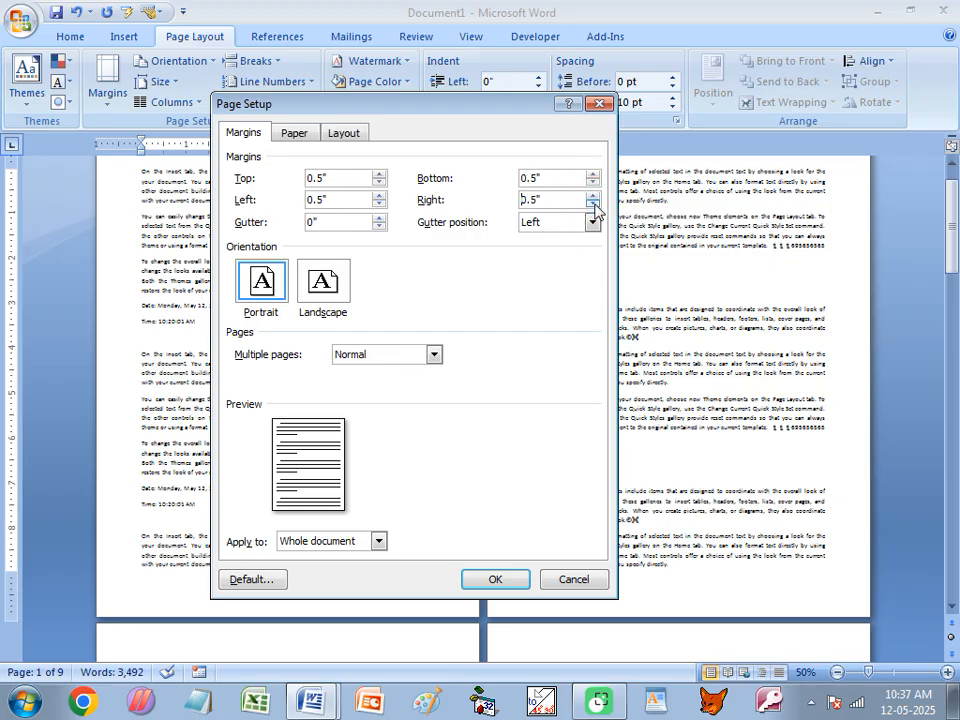
Step: Raise the gutter width to 0.5"
{"action": "left_click", "coordinate": [380, 219]}
{"action": "left_click", "coordinate": [380, 219]}
{"action": "left_click", "coordinate": [380, 218]}
{"action": "left_click", "coordinate": [380, 218]}
{"action": "left_click", "coordinate": [380, 218]}
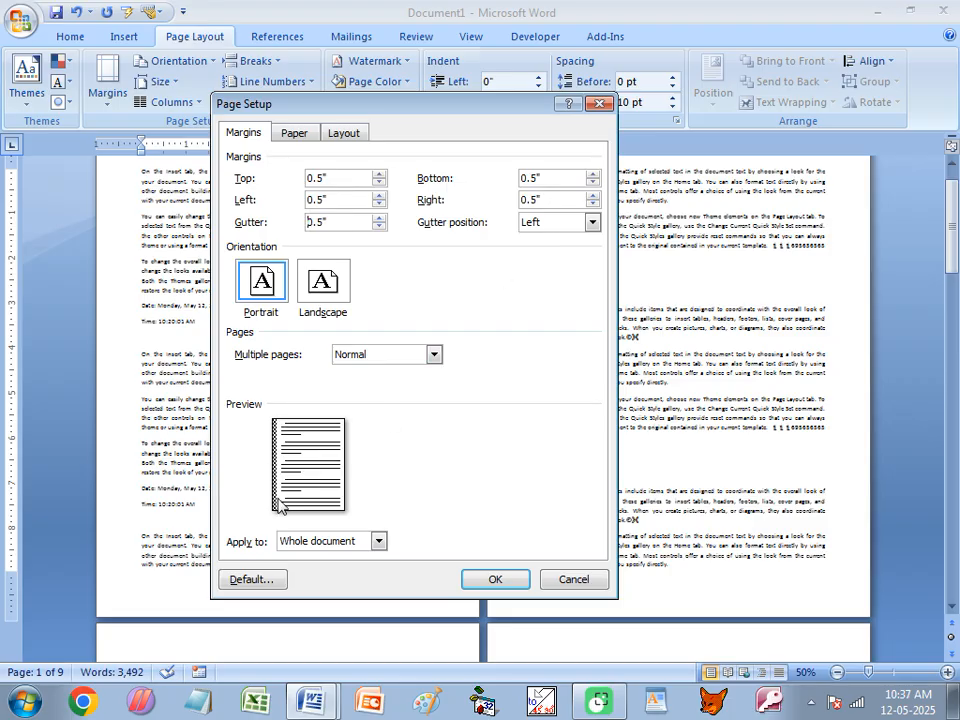
Step: Try the Top gutter position, return it to Left, and apply the custom margins to the whole document
{"action": "left_click", "coordinate": [591, 221]}
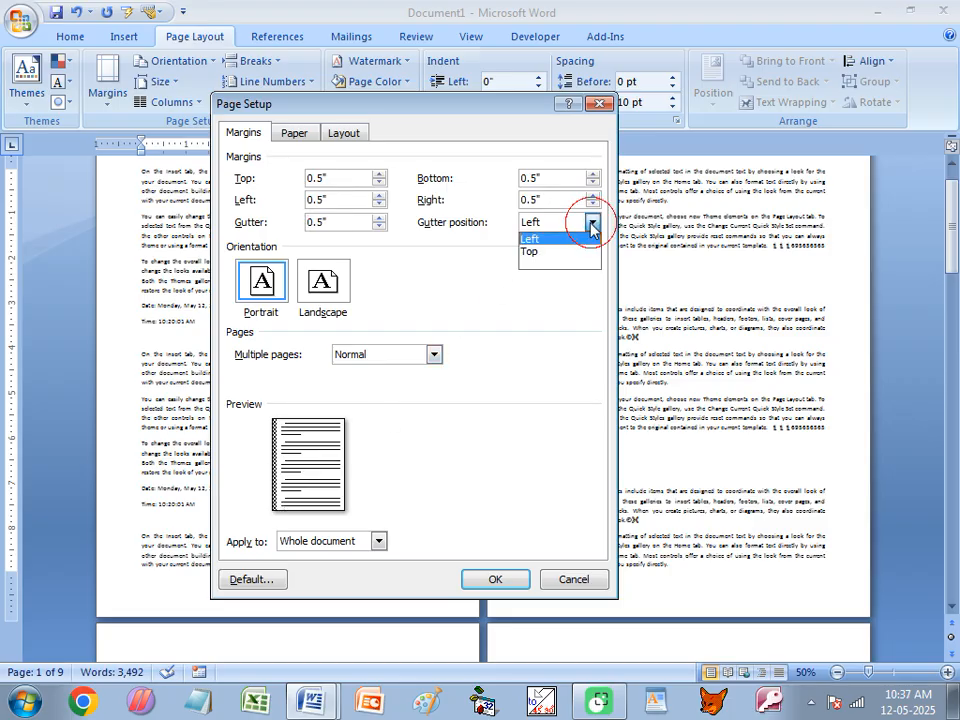
{"action": "left_click", "coordinate": [527, 253]}
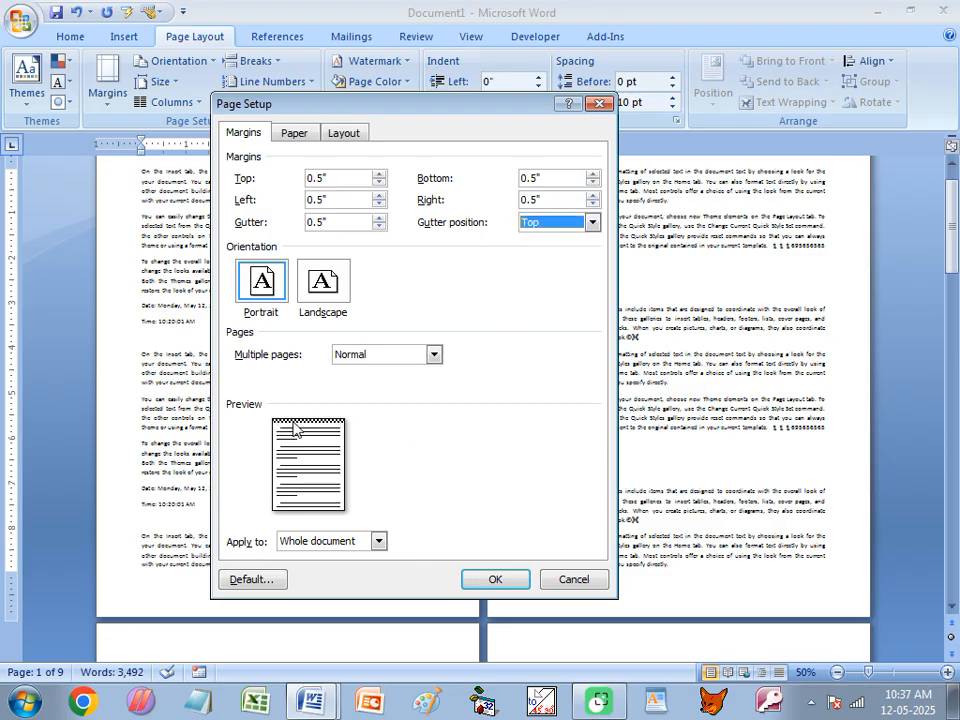
{"action": "left_click", "coordinate": [591, 221]}
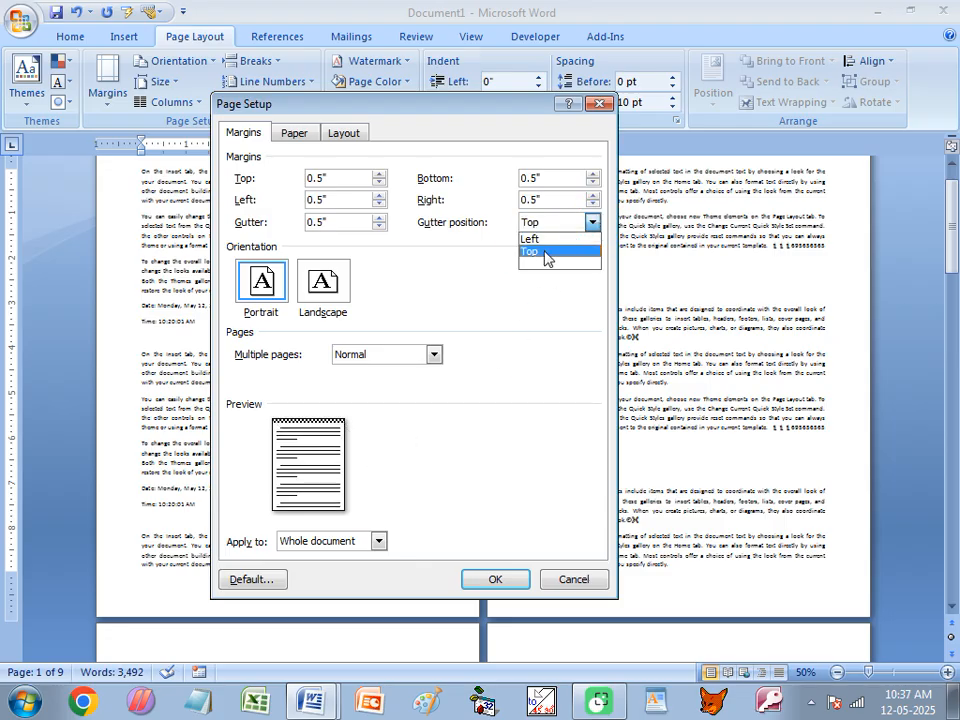
{"action": "left_click", "coordinate": [539, 240]}
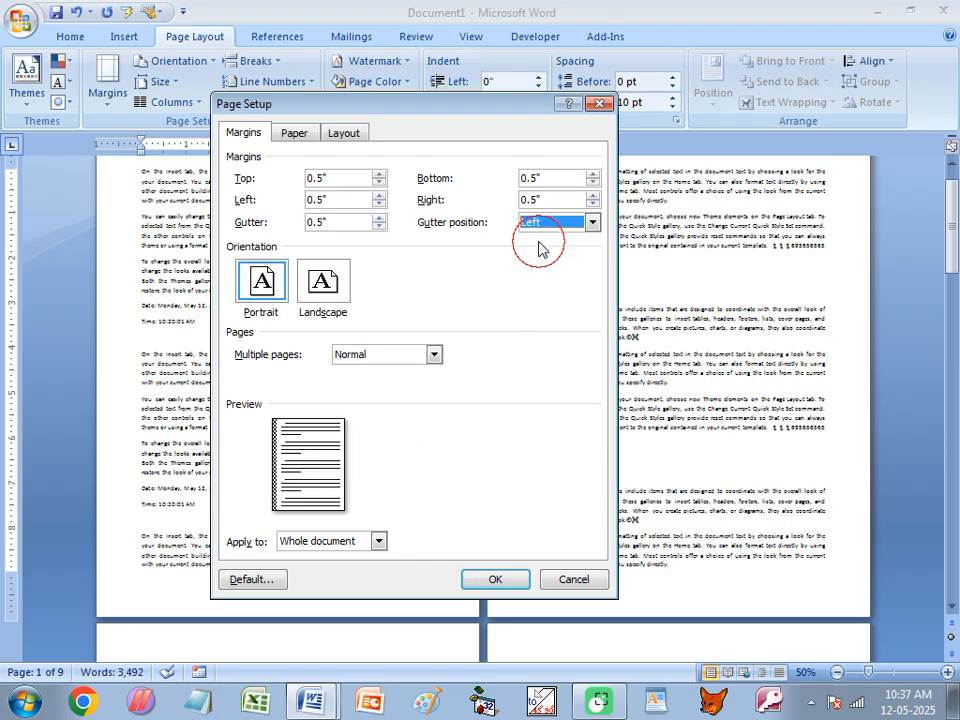
{"action": "left_click", "coordinate": [495, 579]}
{"action": "scroll", "coordinate": [330, 378], "scroll_direction": "down", "scroll_amount": 1}
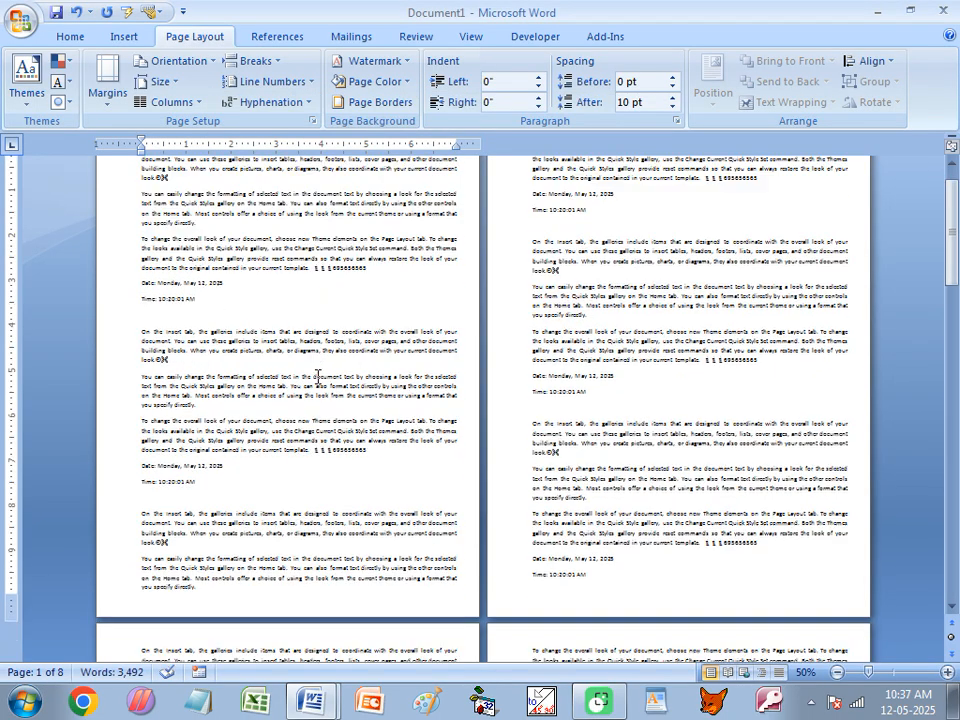
{"action": "scroll", "coordinate": [305, 375], "scroll_direction": "down", "scroll_amount": 2, "text": "ctrl"}
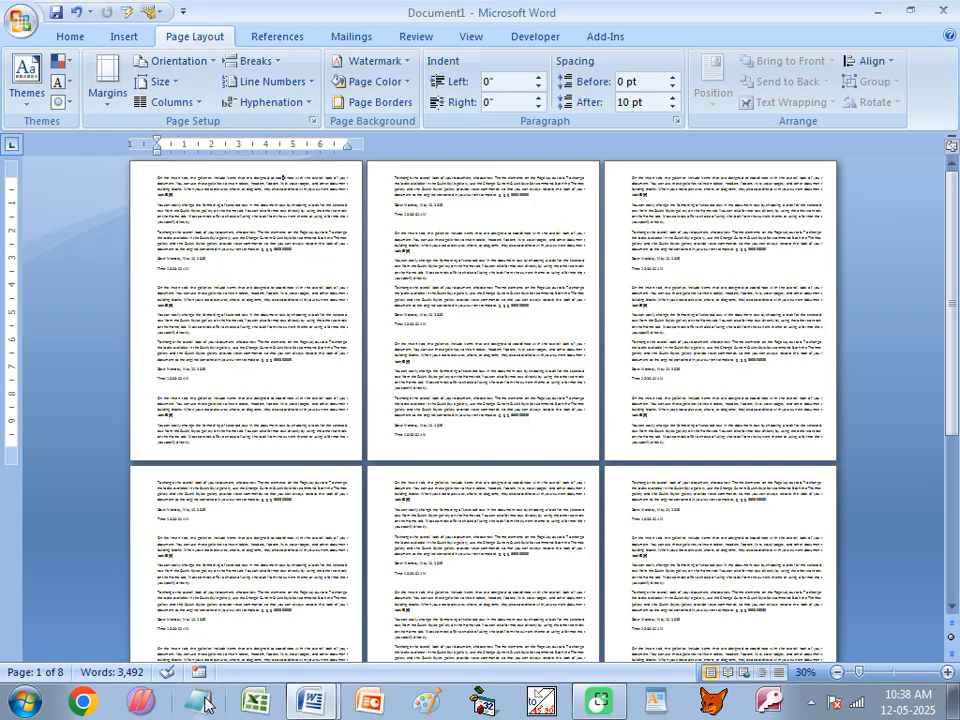
Step: Switch to the Class of CITA.docx notes and review the types of page margins, including the gutter options
{"action": "left_click", "coordinate": [305, 704]}
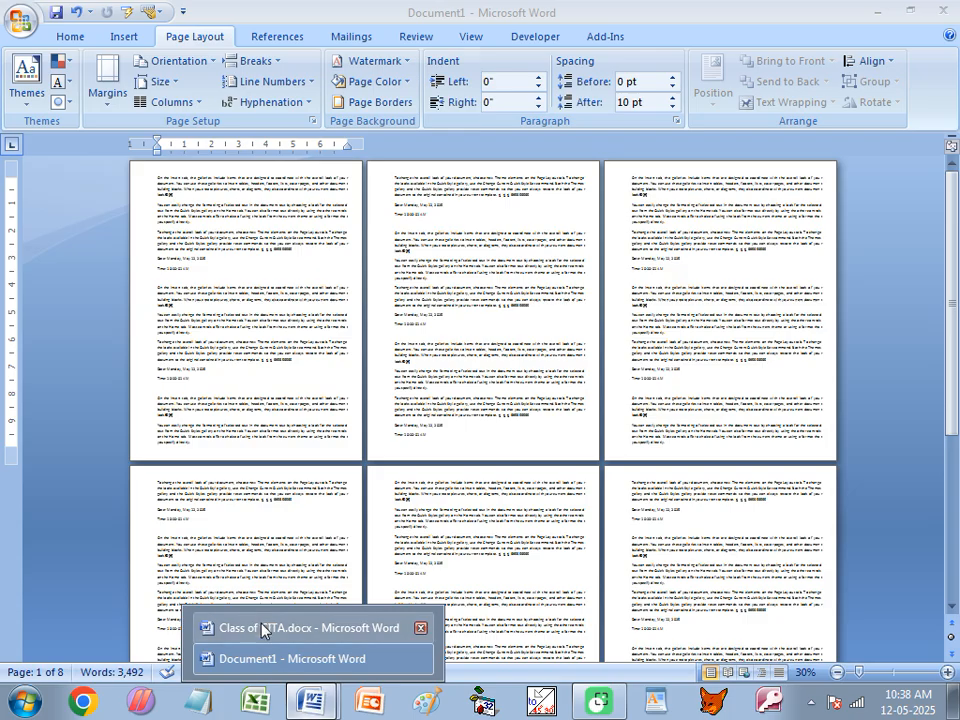
{"action": "left_click", "coordinate": [272, 570]}
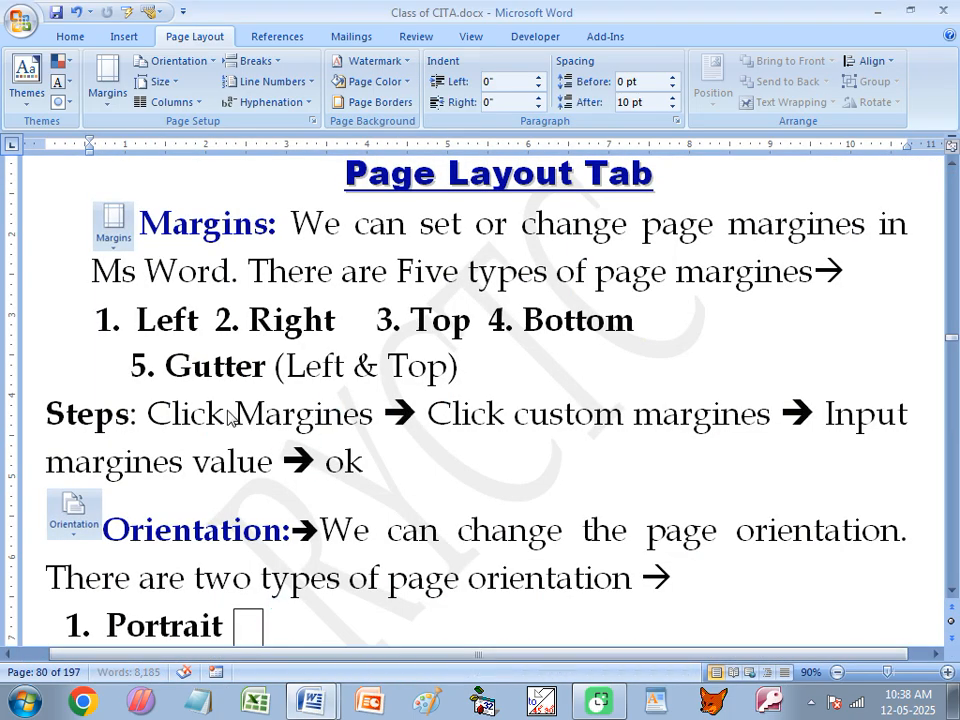
{"action": "left_click_drag", "start_coordinate": [249, 273], "coordinate": [812, 278]}
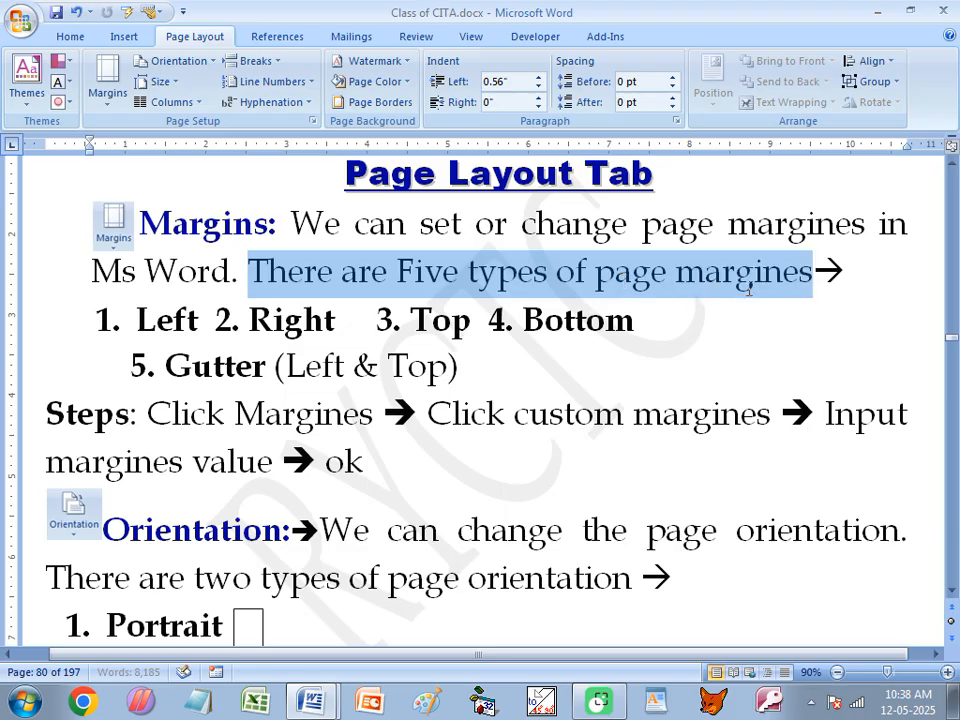
{"action": "left_click", "coordinate": [157, 318]}
{"action": "left_click", "coordinate": [268, 320]}
{"action": "left_click", "coordinate": [413, 319]}
{"action": "left_click", "coordinate": [576, 319]}
{"action": "left_click_drag", "start_coordinate": [144, 364], "coordinate": [440, 366]}
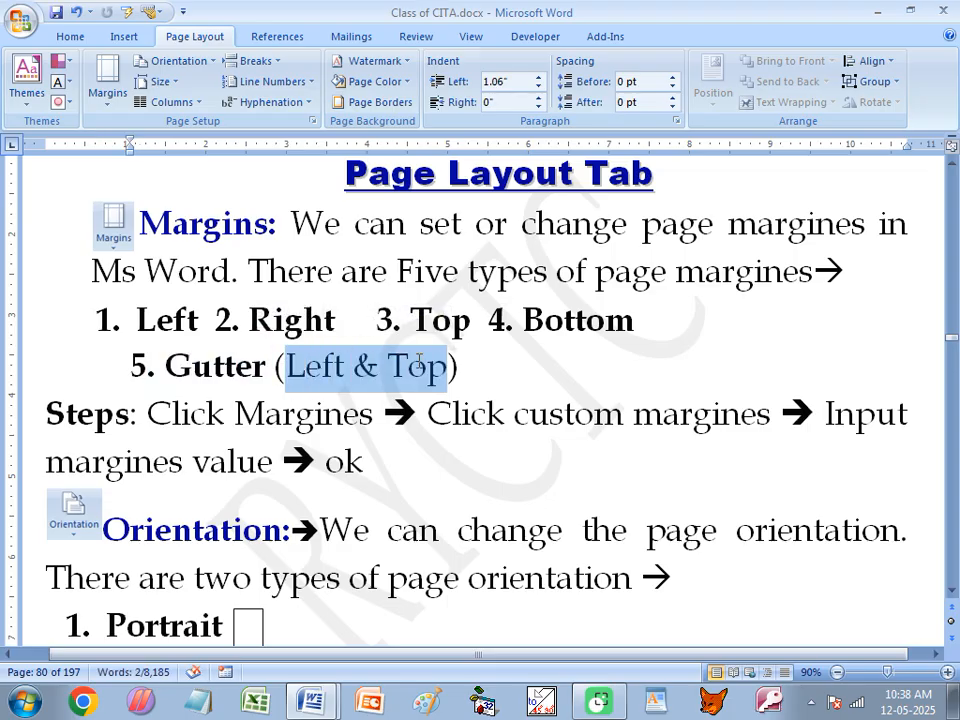
Step: Read through the written steps for setting custom margins in the notes
{"action": "left_click", "coordinate": [172, 413]}
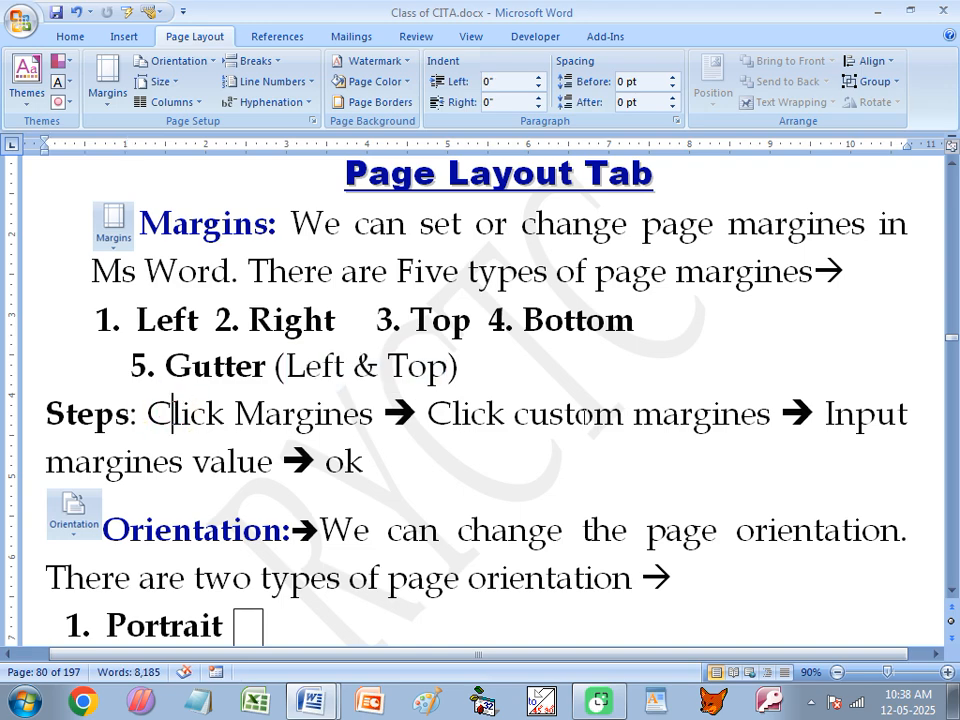
{"action": "left_click_drag", "start_coordinate": [269, 468], "coordinate": [46, 463]}
{"action": "left_click_drag", "start_coordinate": [370, 462], "coordinate": [322, 462]}
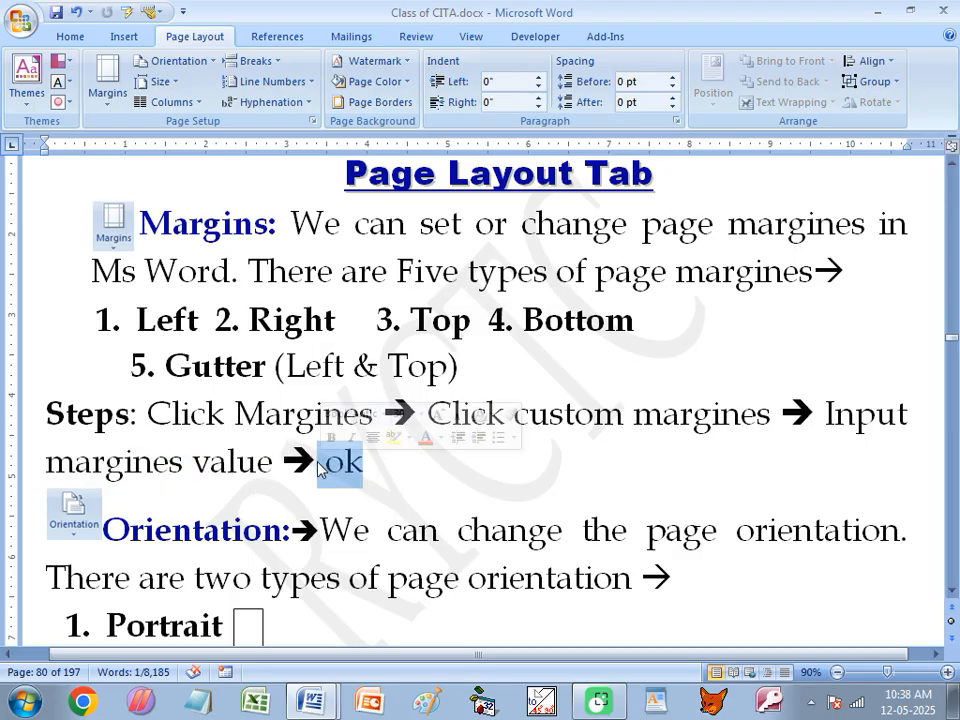
Step: Return to Document1 and apply the Normal margin preset
{"action": "left_click", "coordinate": [335, 702]}
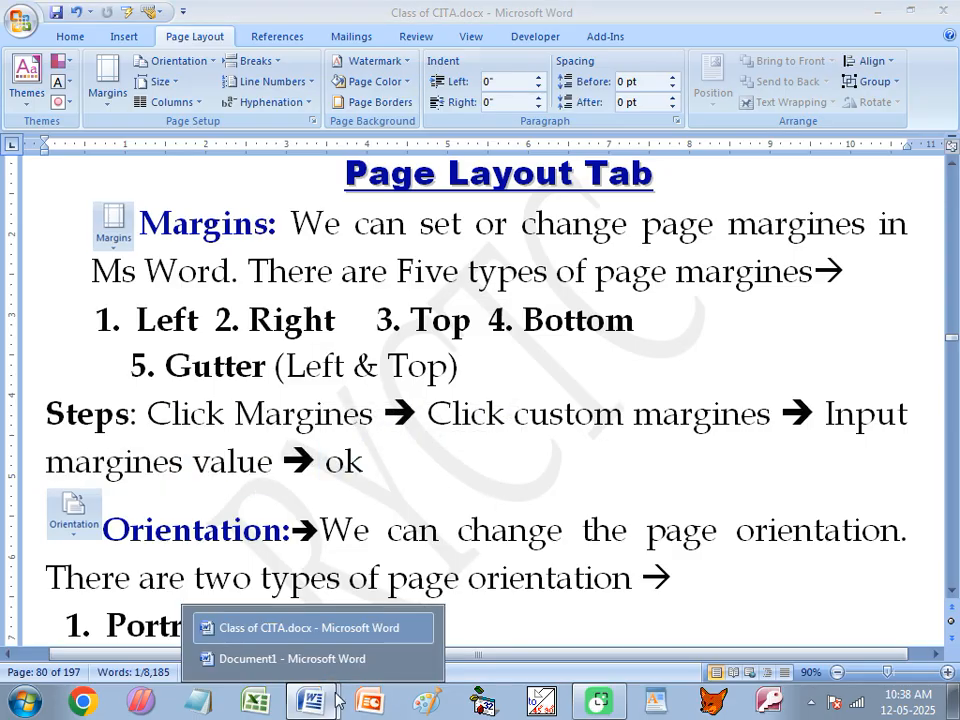
{"action": "left_click", "coordinate": [317, 659]}
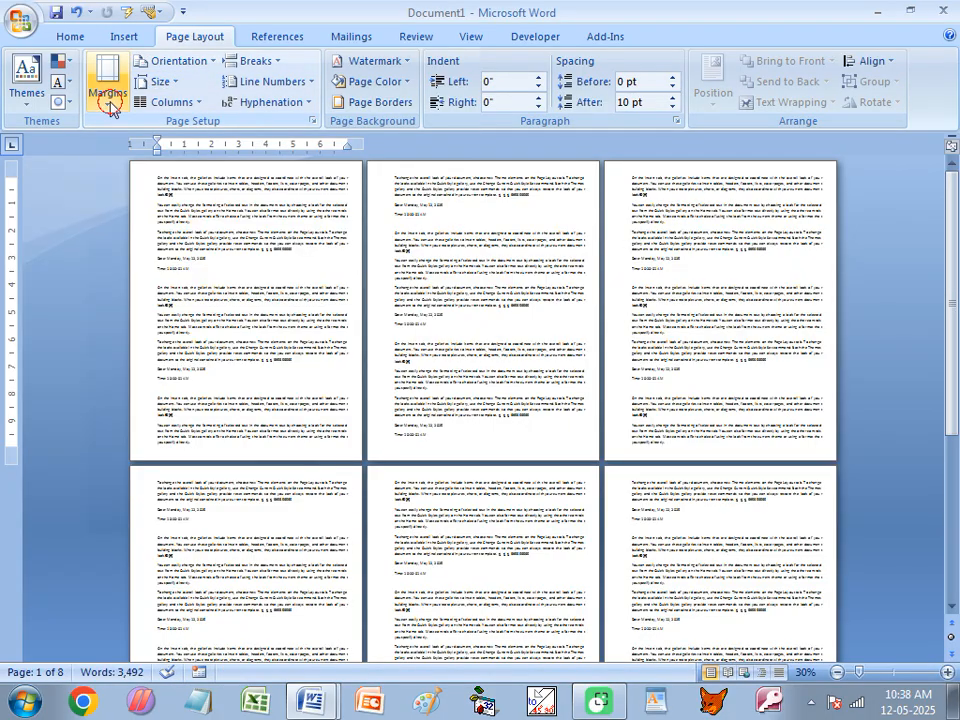
{"action": "left_click", "coordinate": [109, 98]}
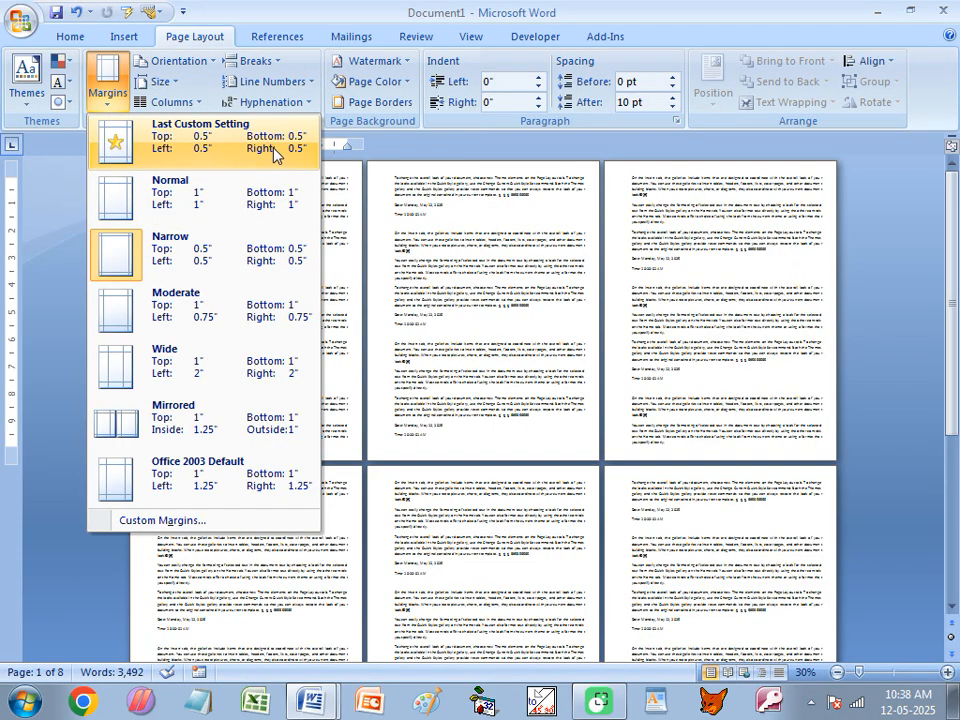
{"action": "left_click", "coordinate": [220, 204]}
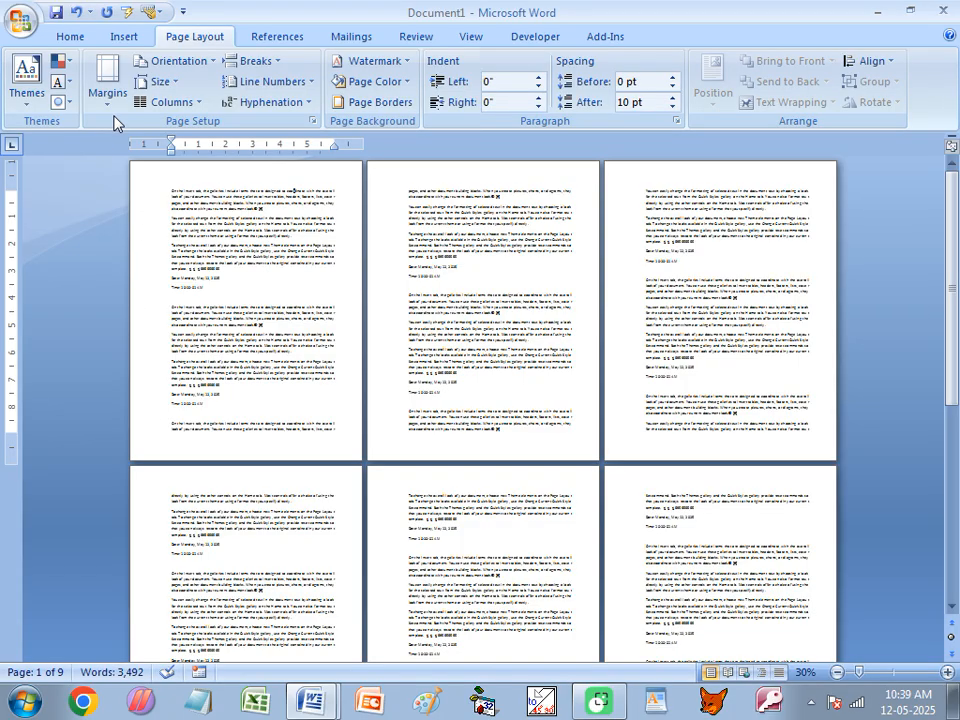
Step: Set the gutter to 0 in the custom margin settings and apply it to the whole document
{"action": "left_click", "coordinate": [100, 90]}
{"action": "left_click", "coordinate": [150, 520]}
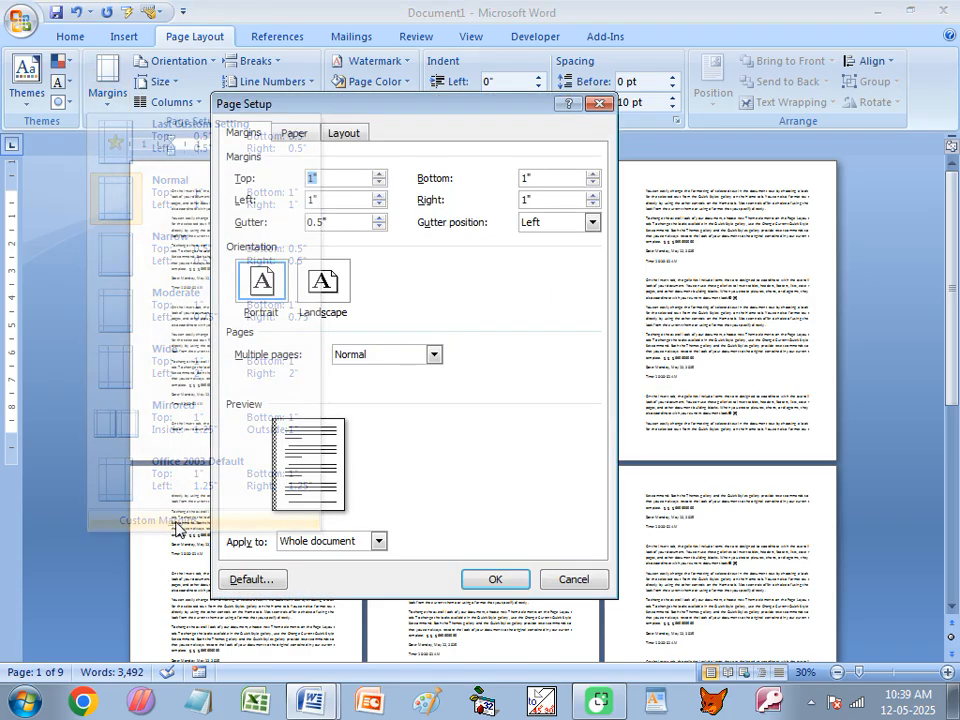
{"action": "double_click", "coordinate": [332, 221]}
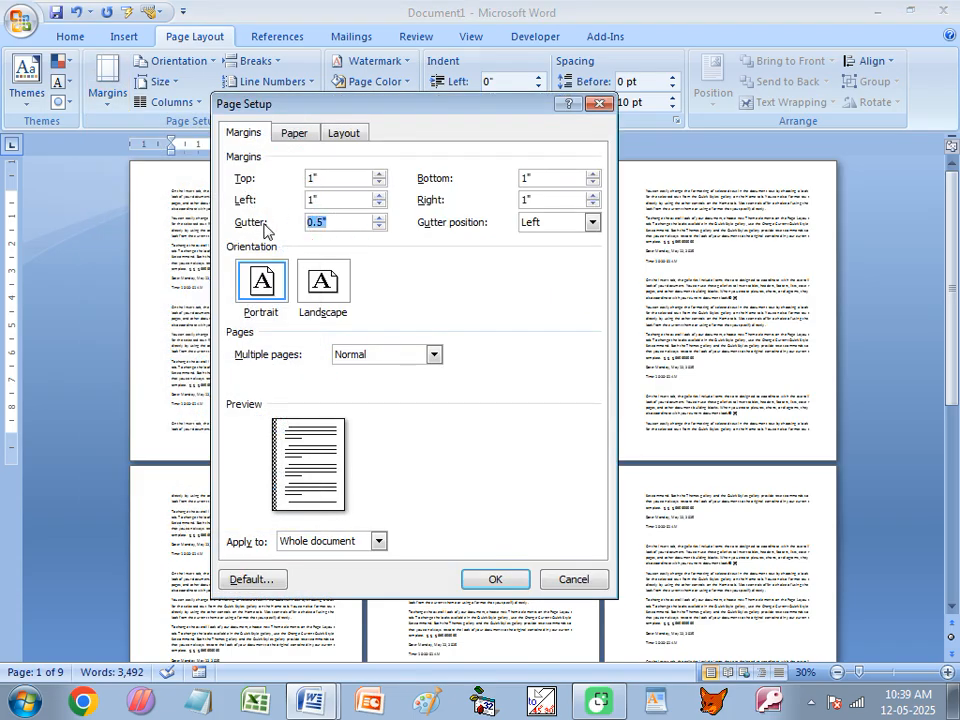
{"action": "type", "text": "0"}
{"action": "left_click", "coordinate": [497, 580]}
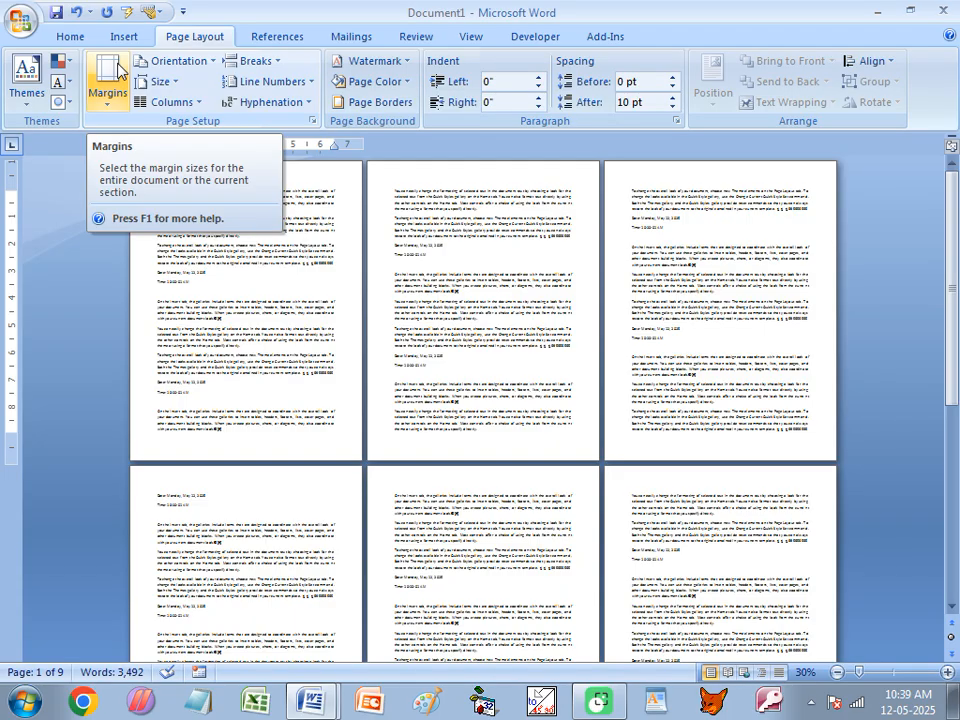
{"action": "left_click", "coordinate": [252, 261]}
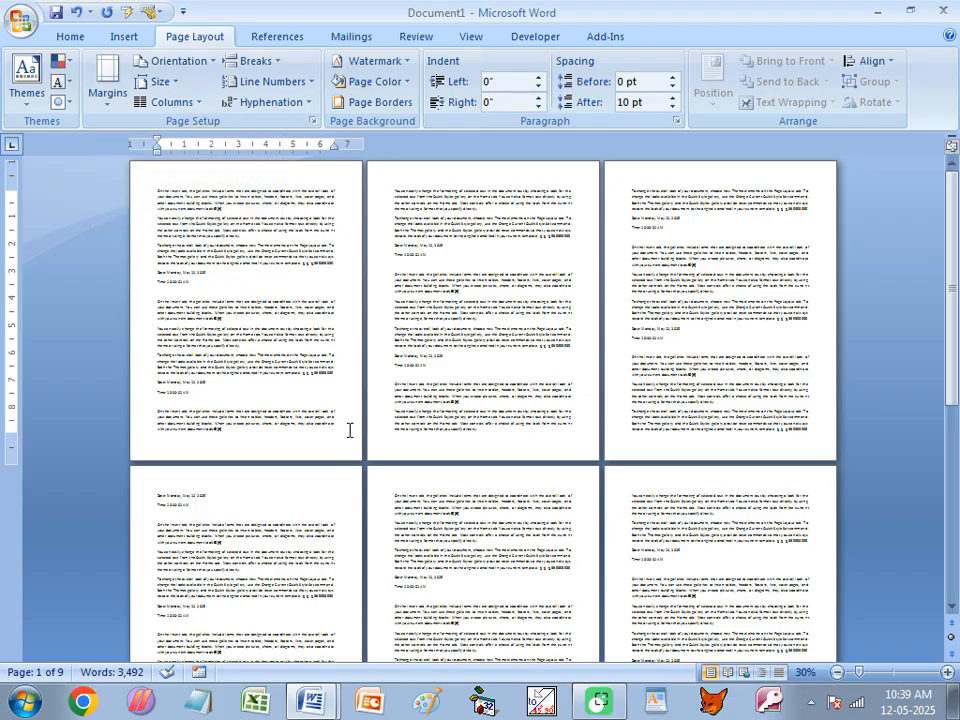
Step: Try Landscape orientation on the document, switch back to Portrait, and review the orientation options
{"action": "left_click", "coordinate": [189, 66]}
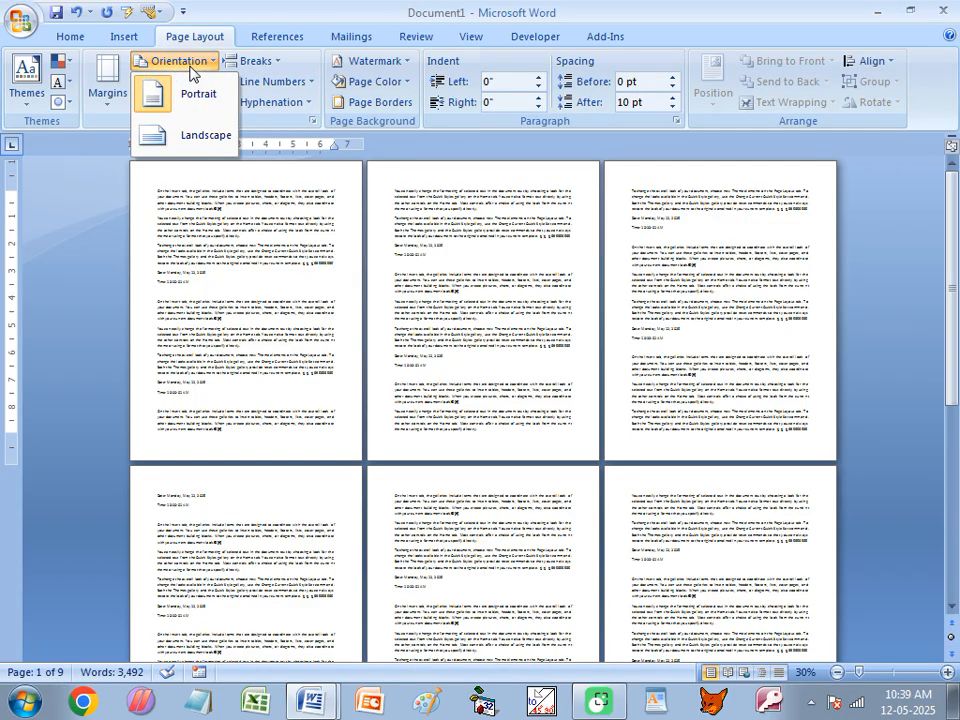
{"action": "left_click", "coordinate": [193, 146]}
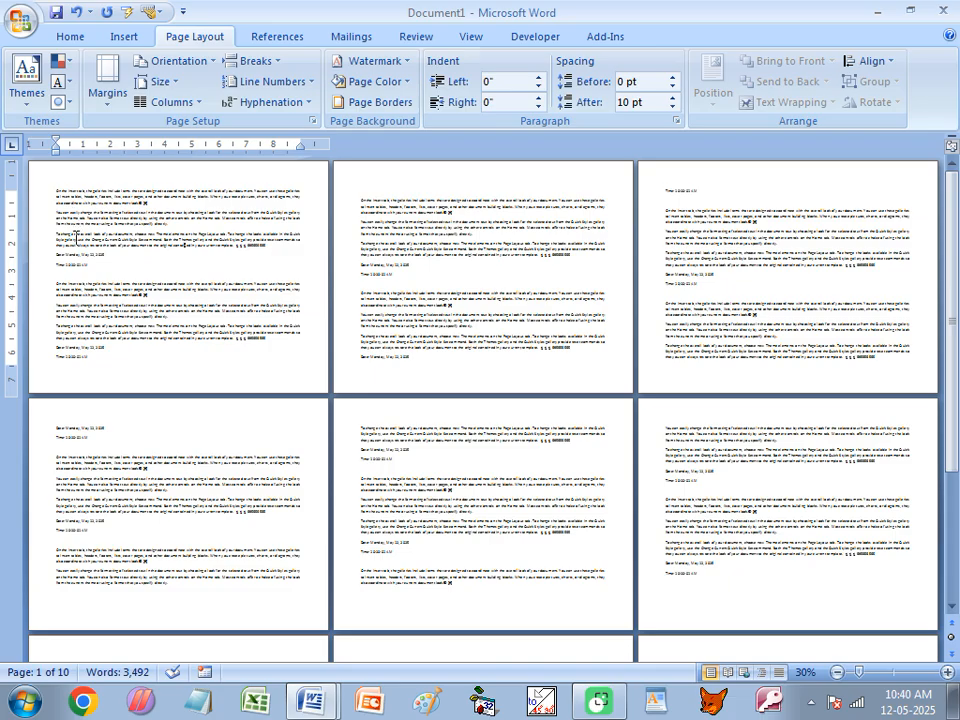
{"action": "left_click", "coordinate": [182, 62]}
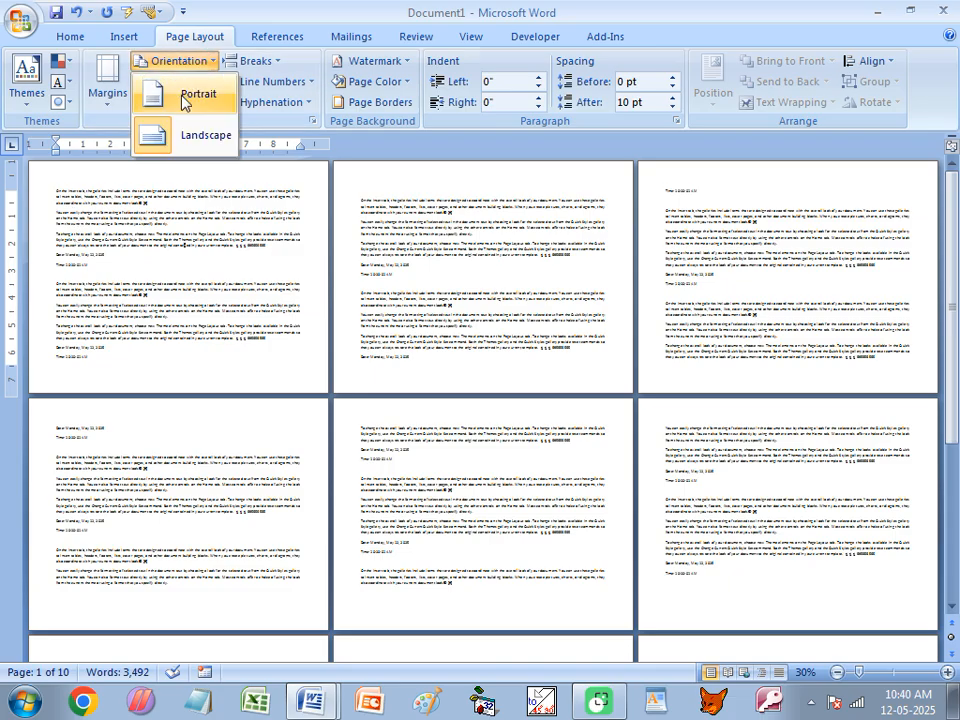
{"action": "left_click", "coordinate": [191, 97]}
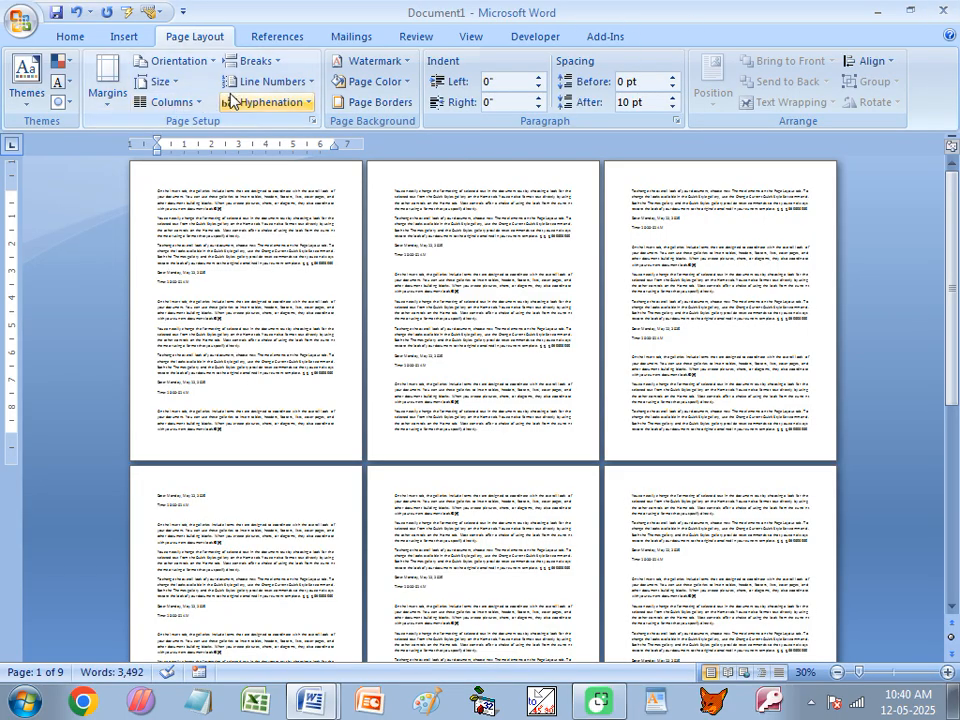
{"action": "left_click", "coordinate": [182, 66]}
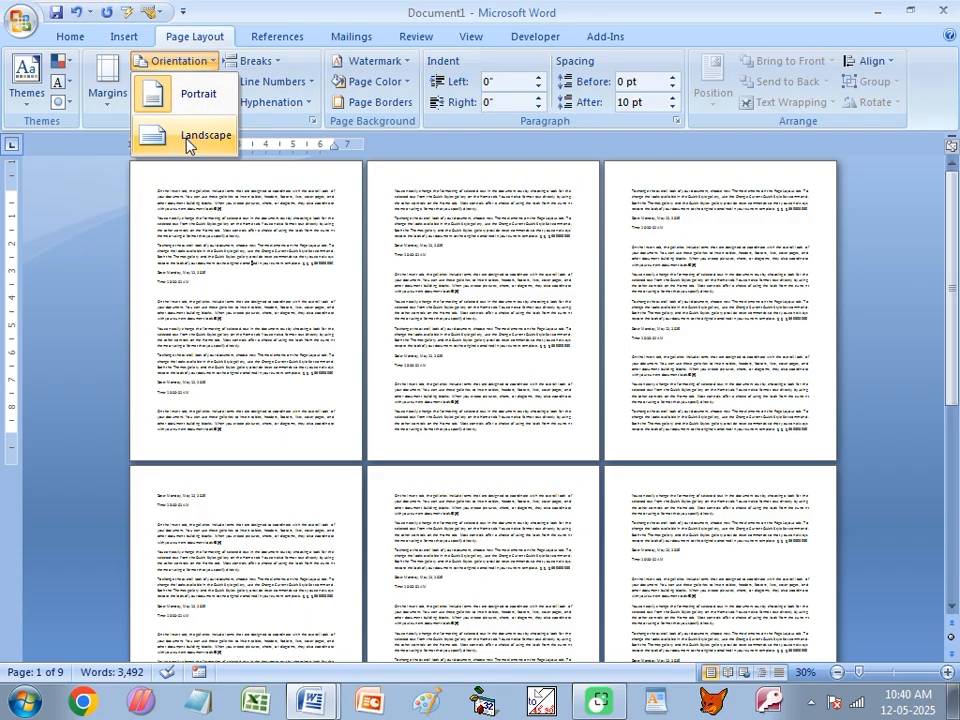
{"action": "left_click", "coordinate": [222, 268]}
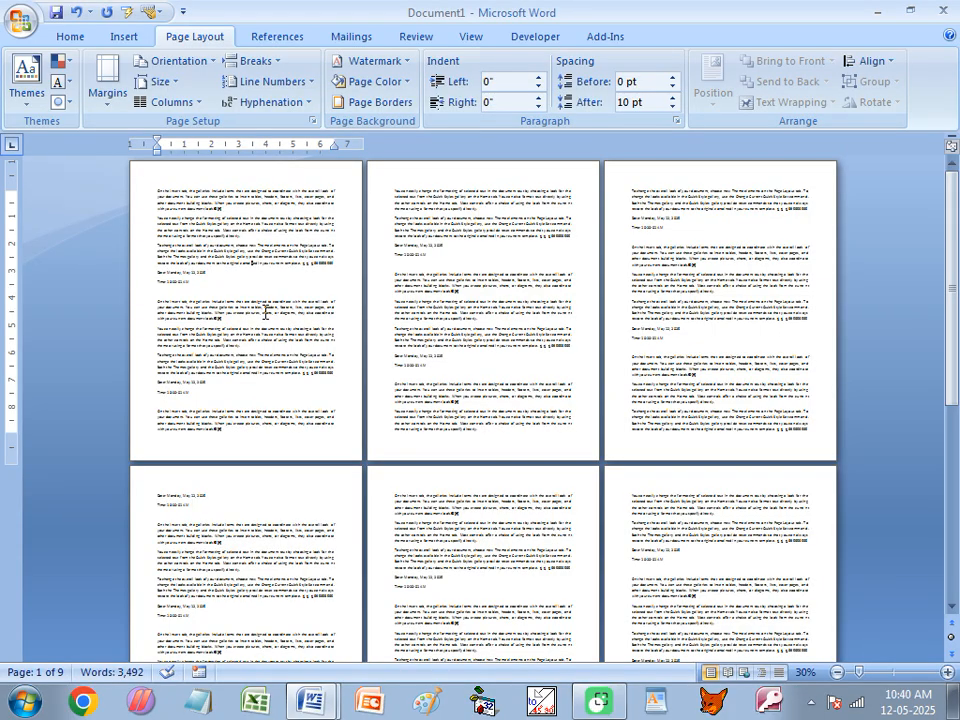
Step: Change the document's paper size to A4 (8.27" x 11.69") and look through the resized pages
{"action": "scroll", "coordinate": [291, 310], "scroll_direction": "up", "scroll_amount": 2, "text": "ctrl"}
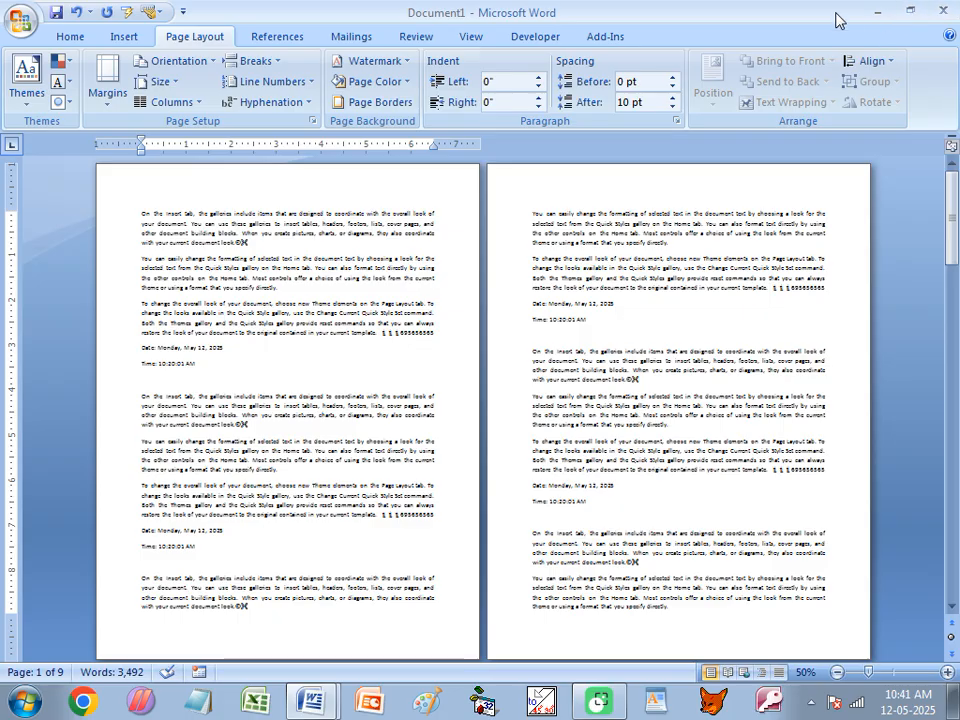
{"action": "left_click", "coordinate": [160, 82]}
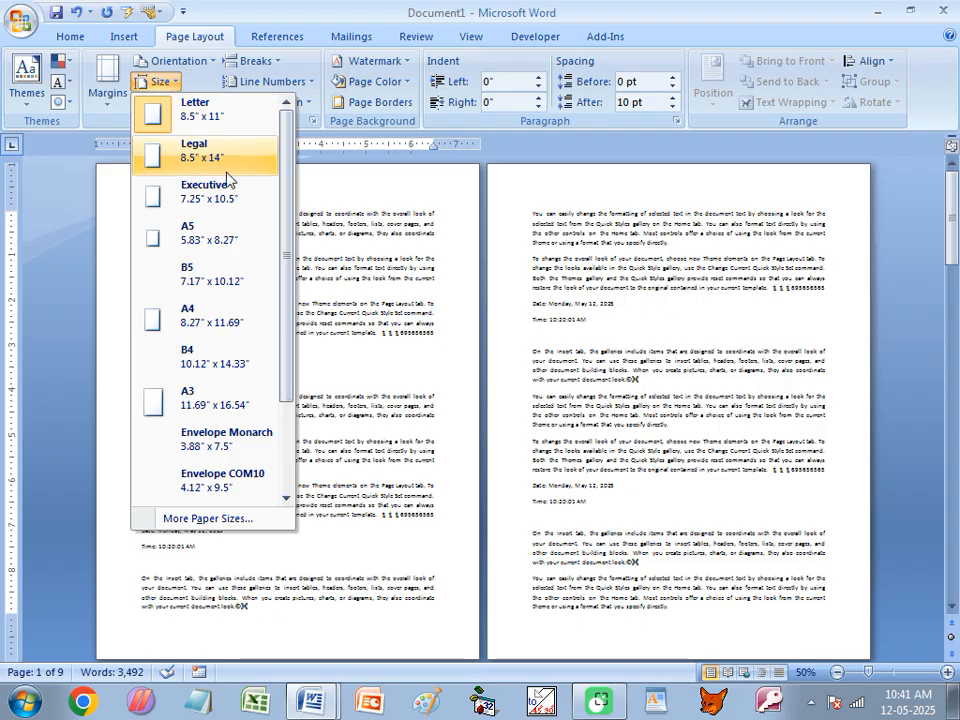
{"action": "left_click", "coordinate": [192, 334]}
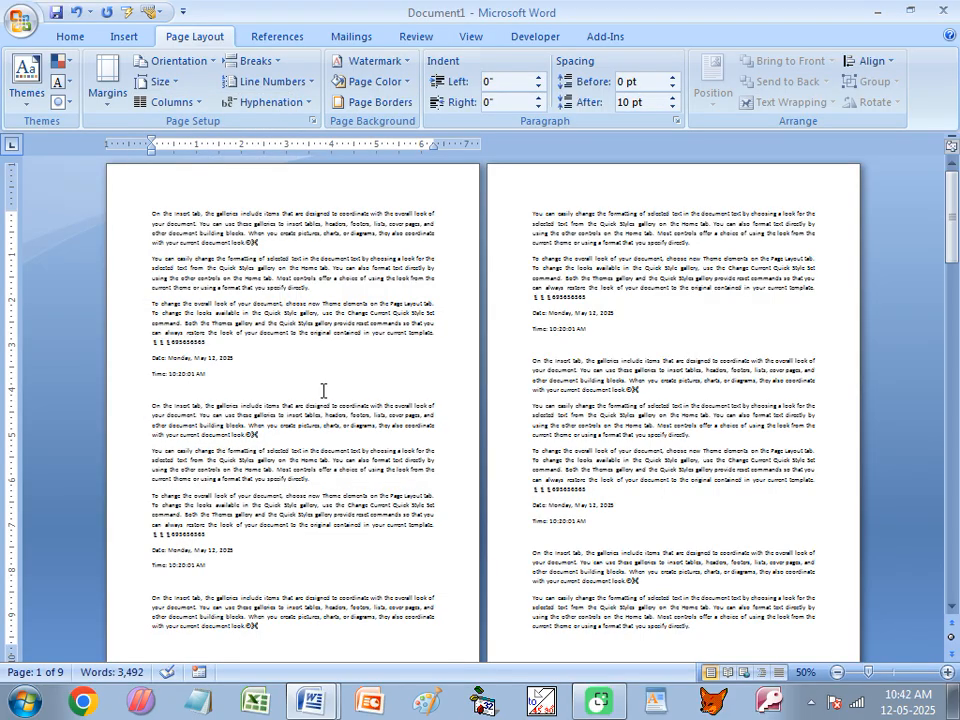
{"action": "scroll", "coordinate": [292, 415], "scroll_direction": "down", "scroll_amount": 4}
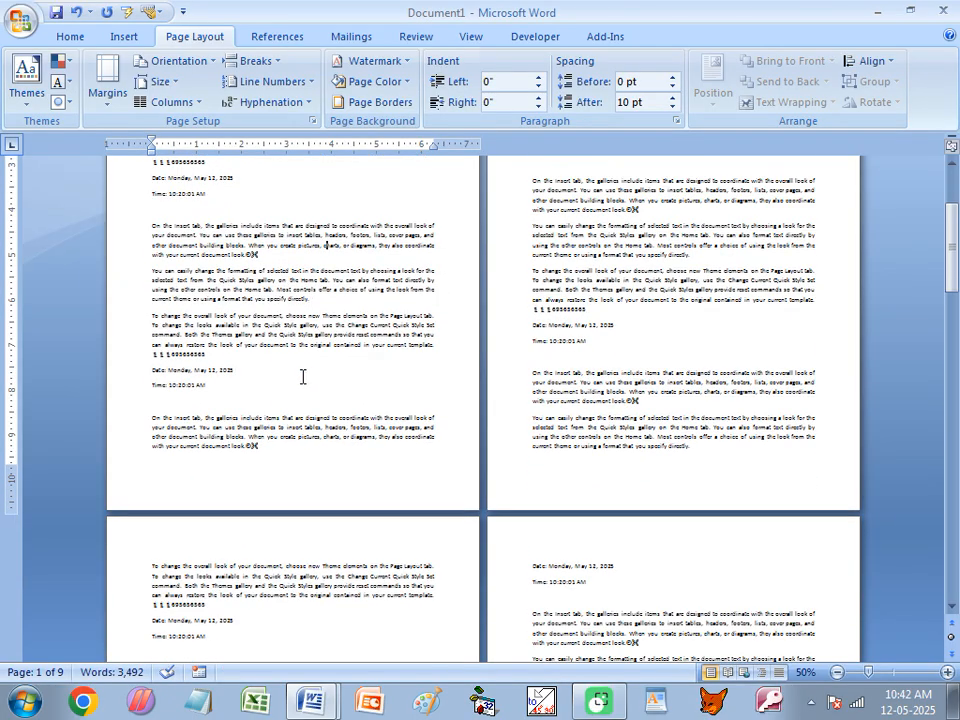
{"action": "scroll", "coordinate": [300, 385], "scroll_direction": "down", "scroll_amount": 5}
{"action": "scroll", "coordinate": [283, 432], "scroll_direction": "down", "scroll_amount": 2}
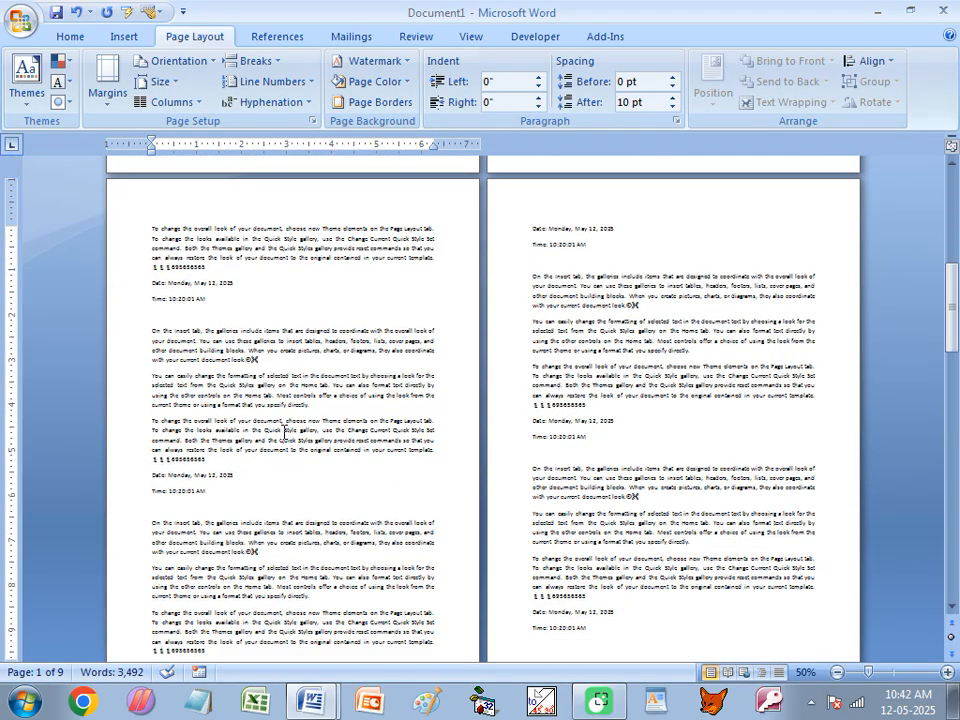
Step: Try the Letter paper size (8.5" x 11") on the document and switch back to A4 to compare the page layouts
{"action": "scroll", "coordinate": [282, 430], "scroll_direction": "down", "scroll_amount": 3}
{"action": "scroll", "coordinate": [281, 428], "scroll_direction": "up", "scroll_amount": 2}
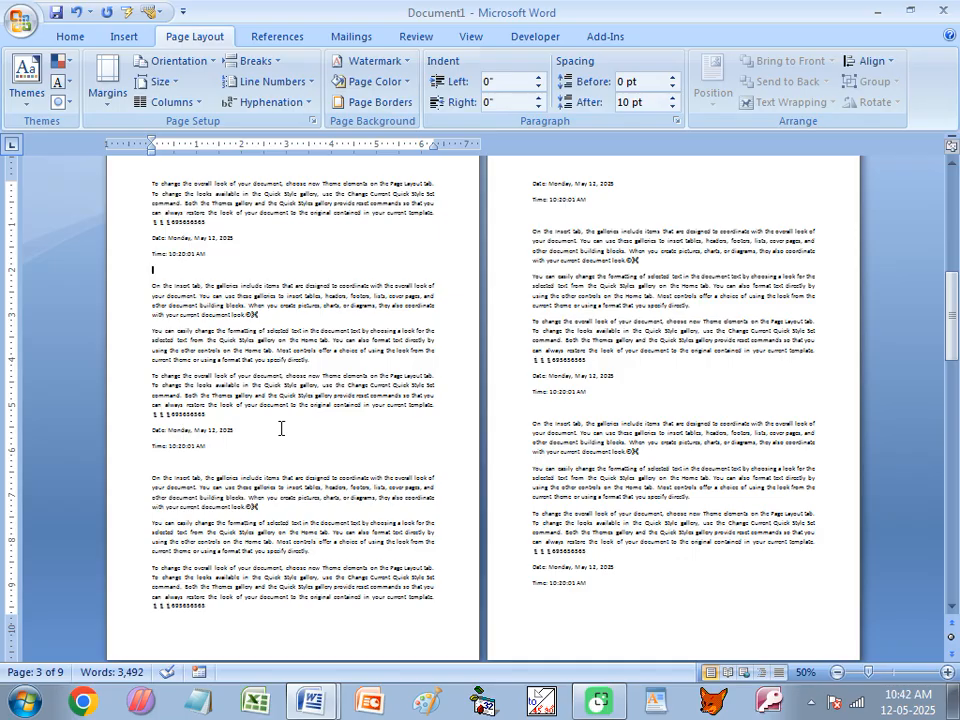
{"action": "scroll", "coordinate": [283, 415], "scroll_direction": "up", "scroll_amount": 3}
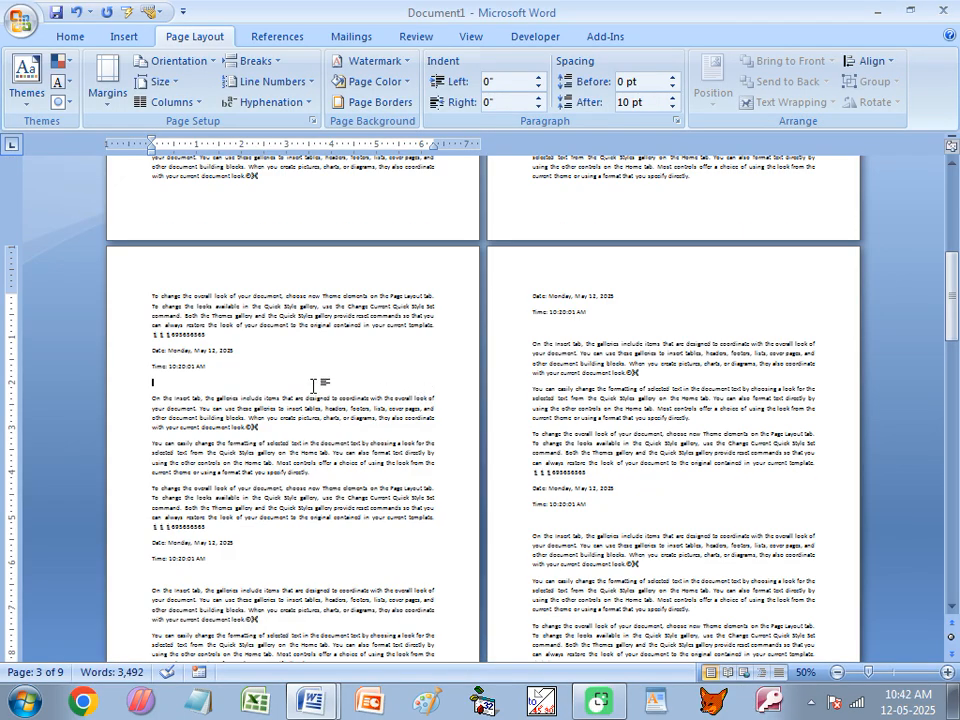
{"action": "scroll", "coordinate": [289, 380], "scroll_direction": "up", "scroll_amount": 5}
{"action": "scroll", "coordinate": [285, 386], "scroll_direction": "down", "scroll_amount": 9}
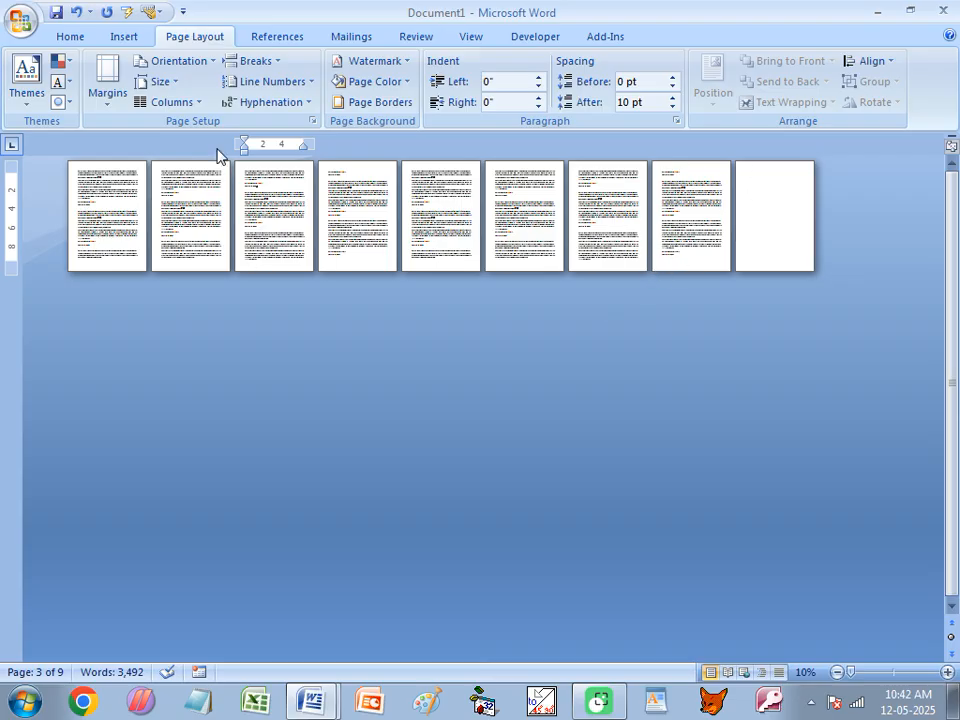
{"action": "left_click", "coordinate": [157, 81]}
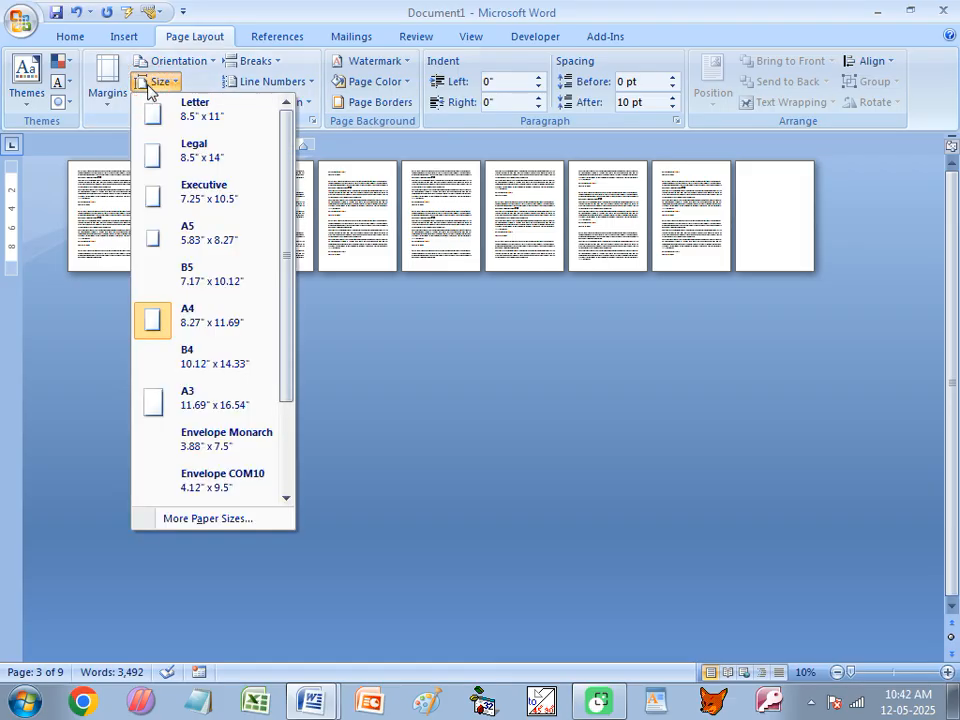
{"action": "left_click", "coordinate": [161, 110]}
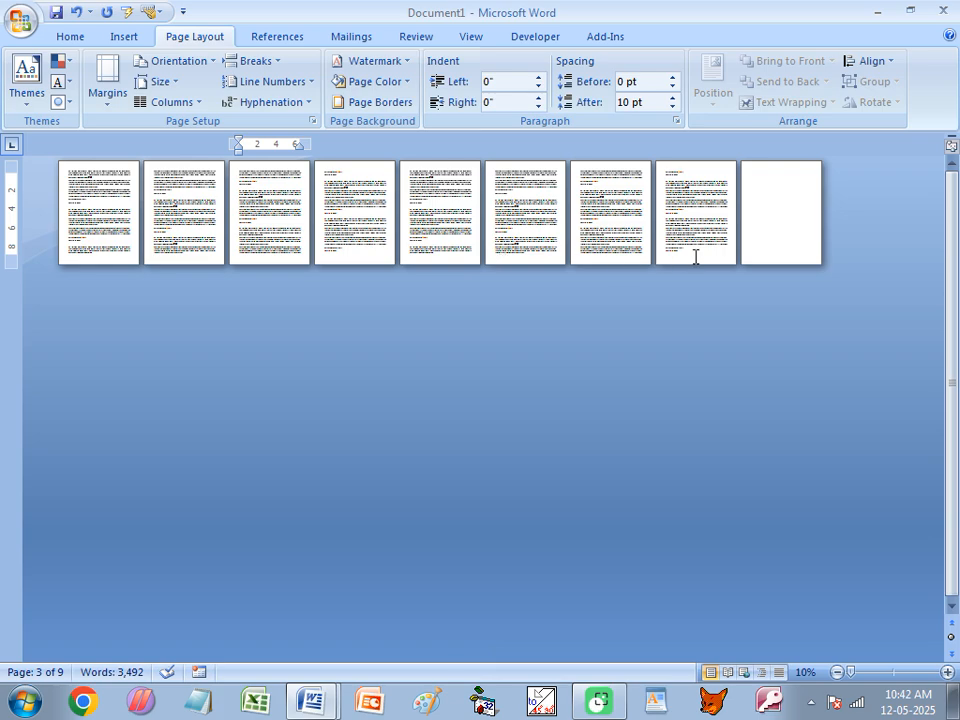
{"action": "left_click", "coordinate": [688, 255]}
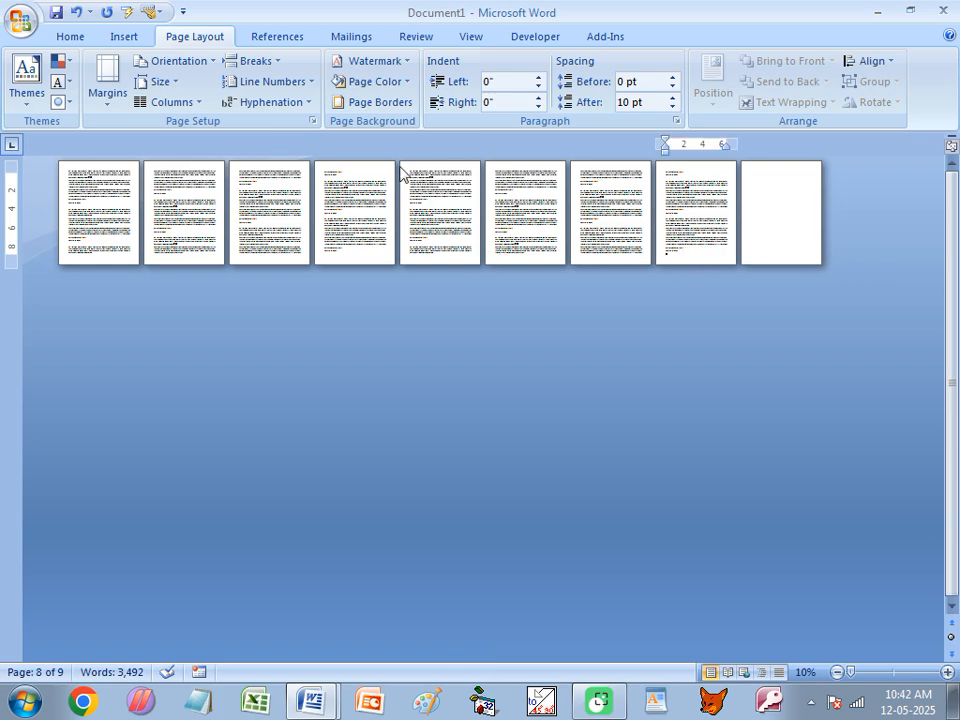
{"action": "left_click", "coordinate": [157, 83]}
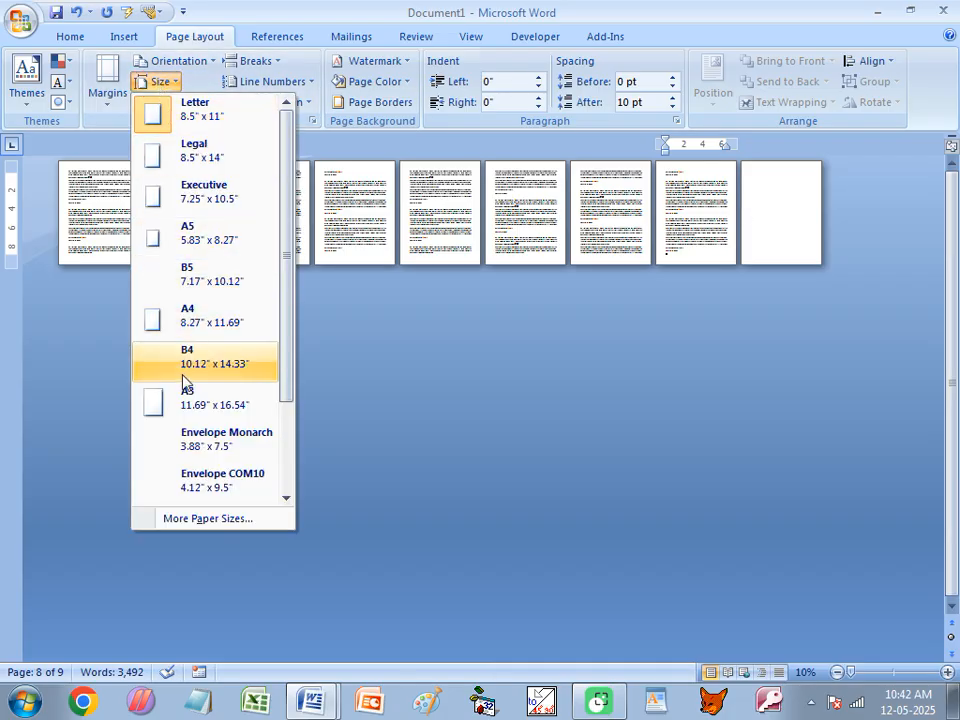
{"action": "left_click", "coordinate": [190, 322]}
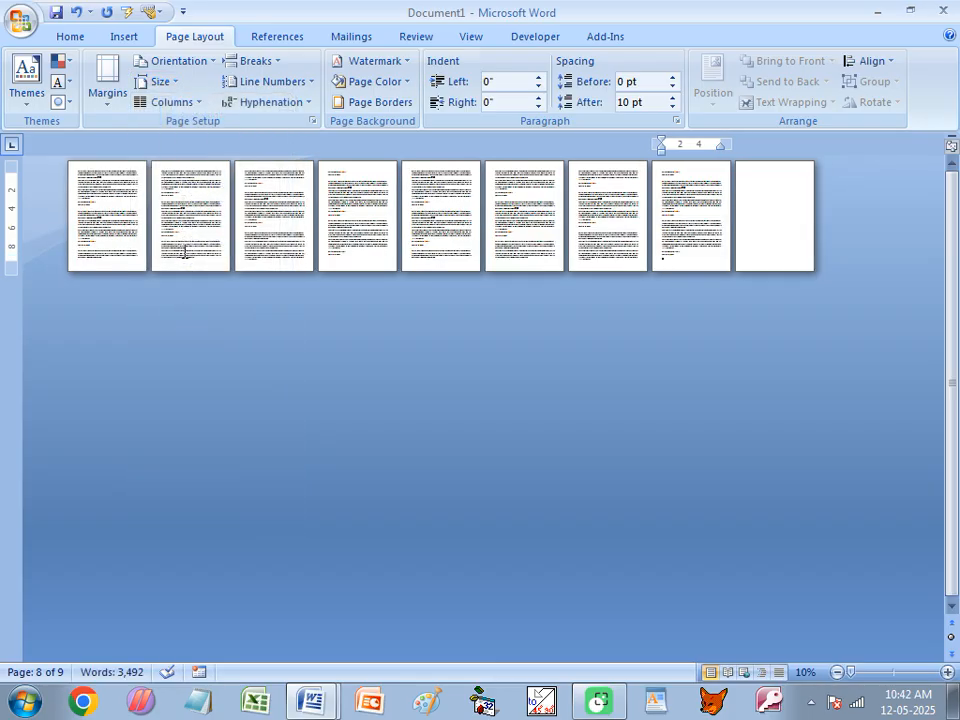
Step: Change the document's paper size to Legal (8.5" x 14") and place the cursor on the last page
{"action": "left_click", "coordinate": [163, 82]}
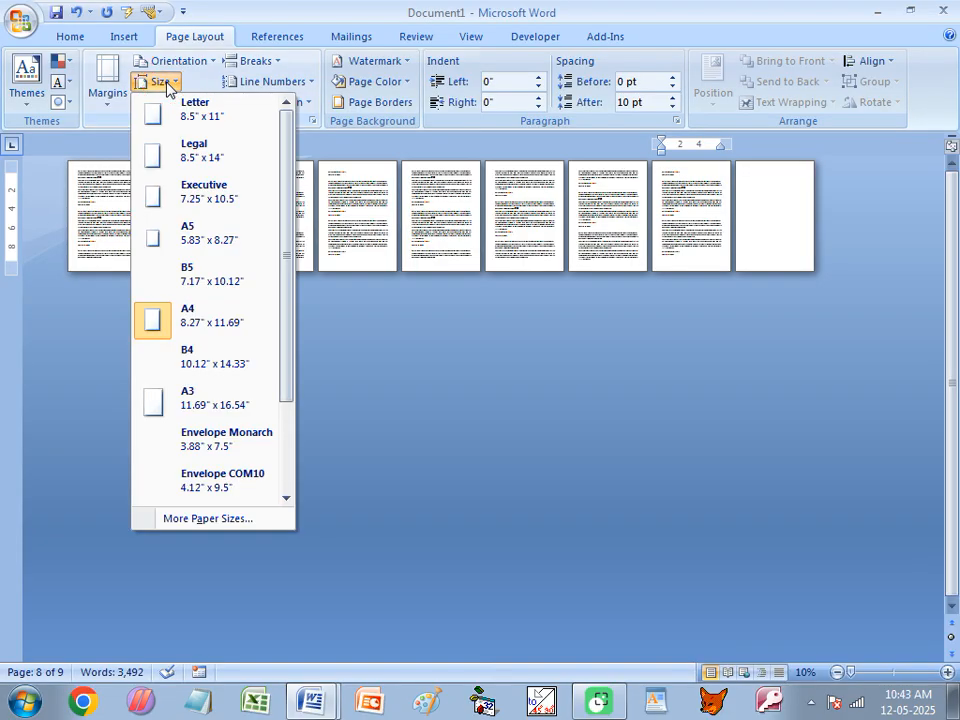
{"action": "left_click", "coordinate": [217, 165]}
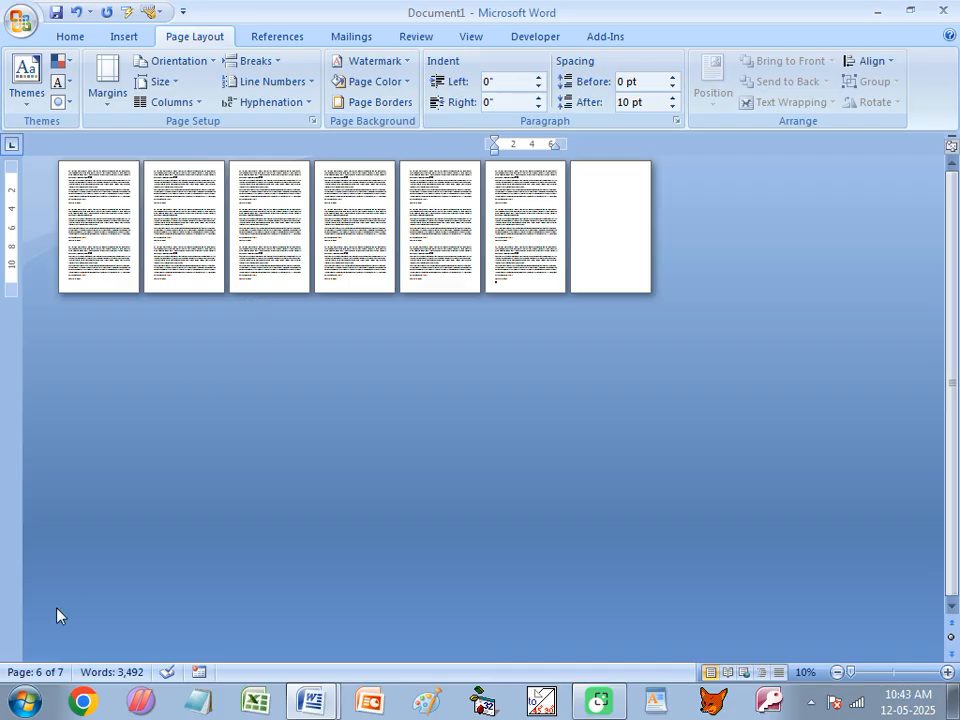
{"action": "left_click", "coordinate": [617, 199]}
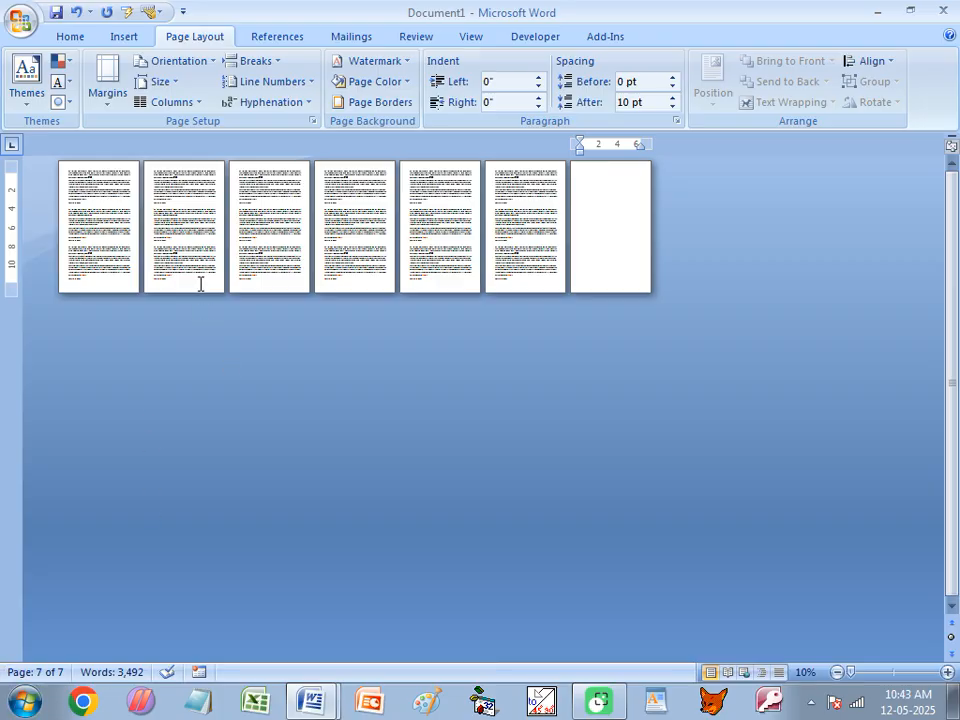
Step: Try the A3 paper size (11.69" x 16.54") on the document and set it back to A4 (8.27" x 11.69")
{"action": "left_click", "coordinate": [160, 81]}
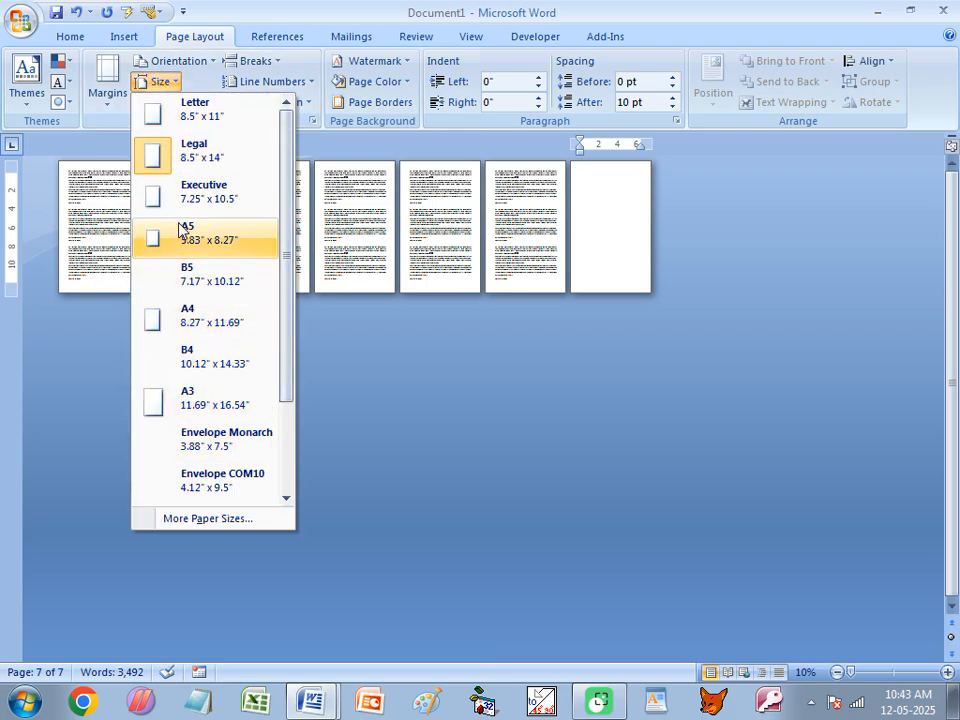
{"action": "left_click", "coordinate": [195, 405]}
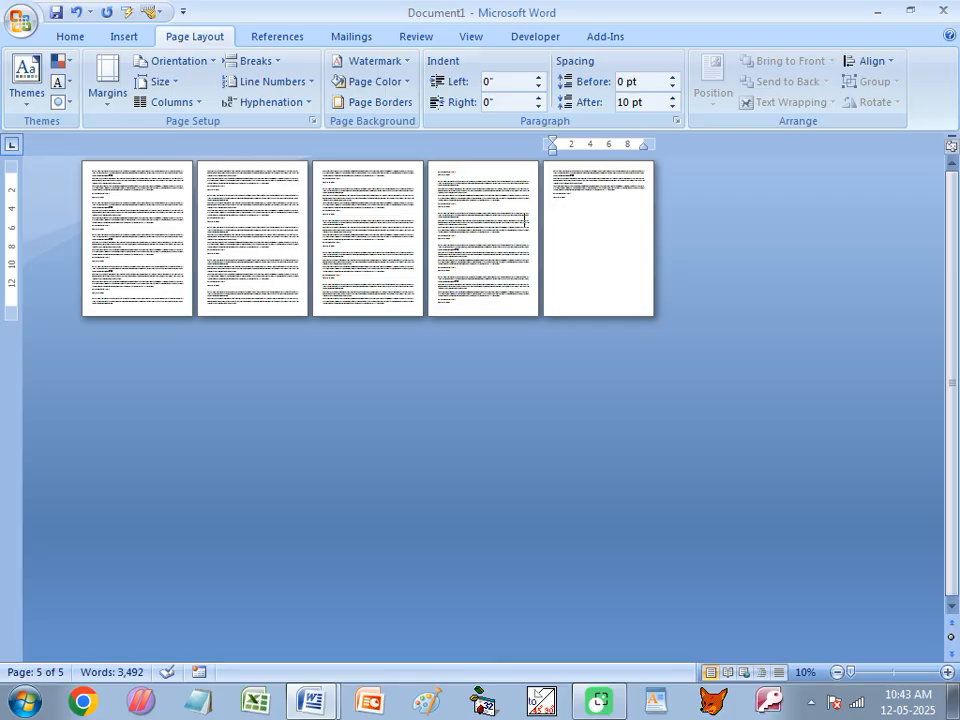
{"action": "left_click", "coordinate": [172, 85]}
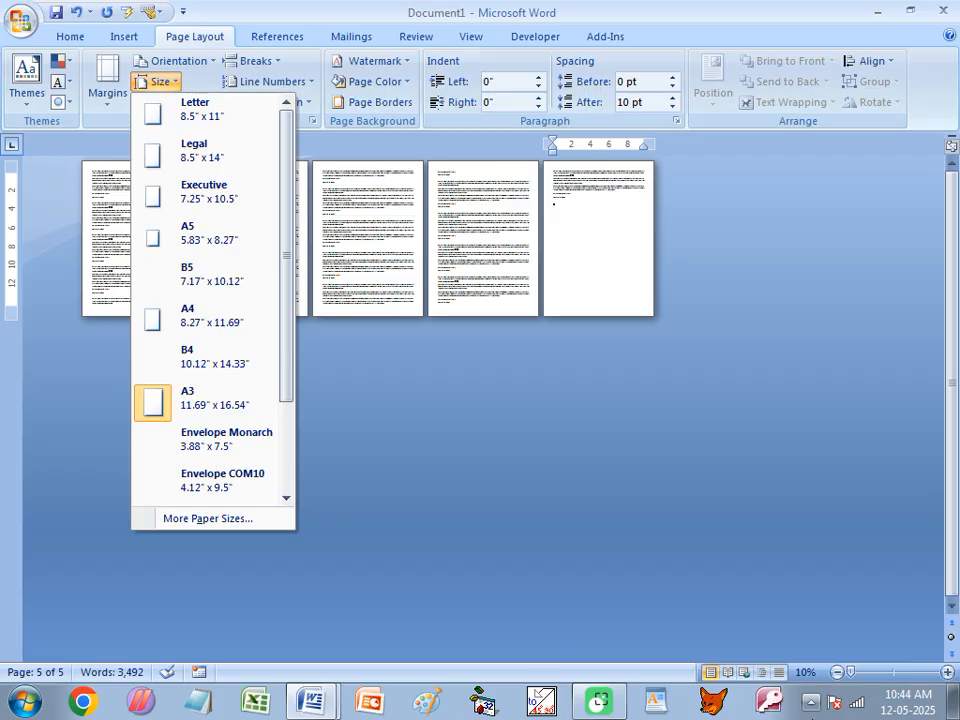
{"action": "left_click", "coordinate": [174, 322]}
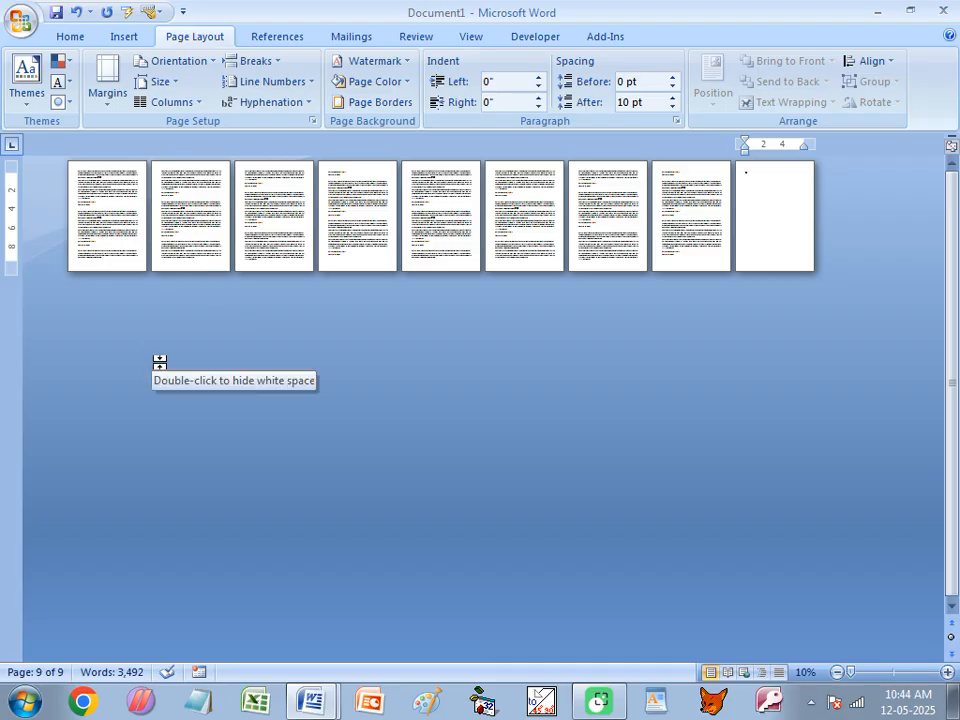
Step: Replace the entire document content with sample paragraphs generated by Word's =rand() function
{"action": "key", "text": "ctrl+a"}
{"action": "key", "text": "Delete"}
{"action": "type", "text": "=rand("}
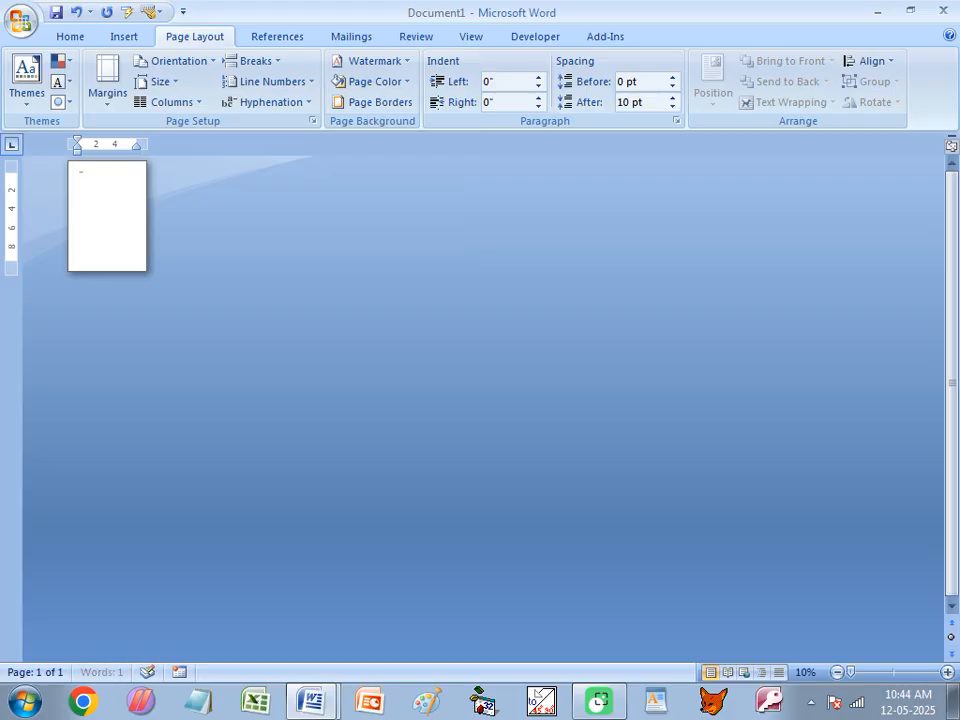
{"action": "key", "text": "Return"}
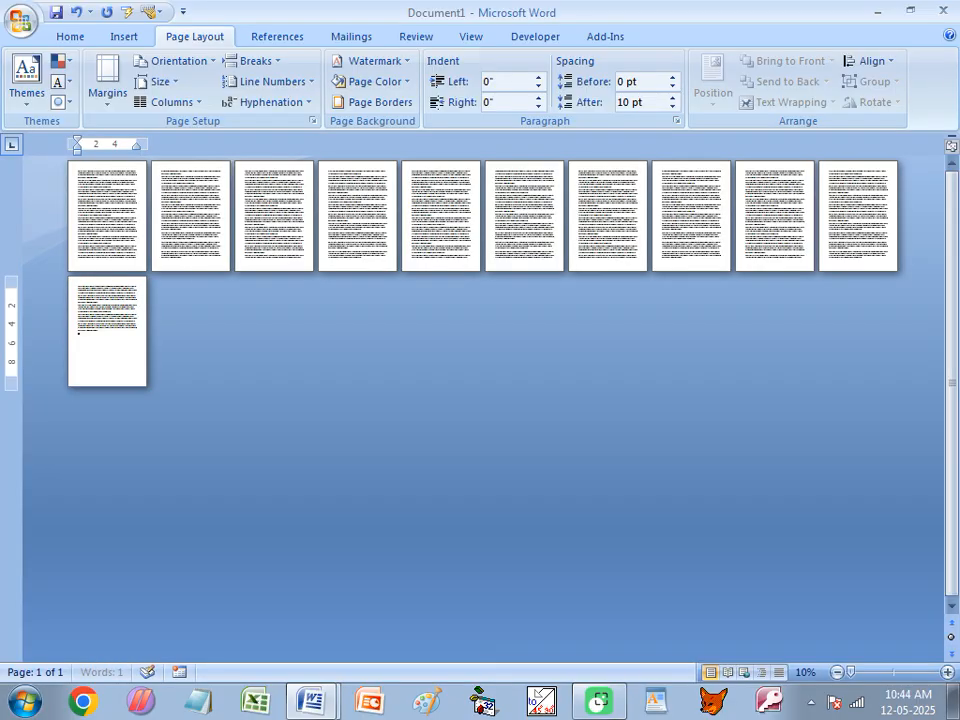
Step: Justify all of the sample text and go back to the beginning of the document
{"action": "key", "text": "ctrl+a"}
{"action": "key", "text": "ctrl+j"}
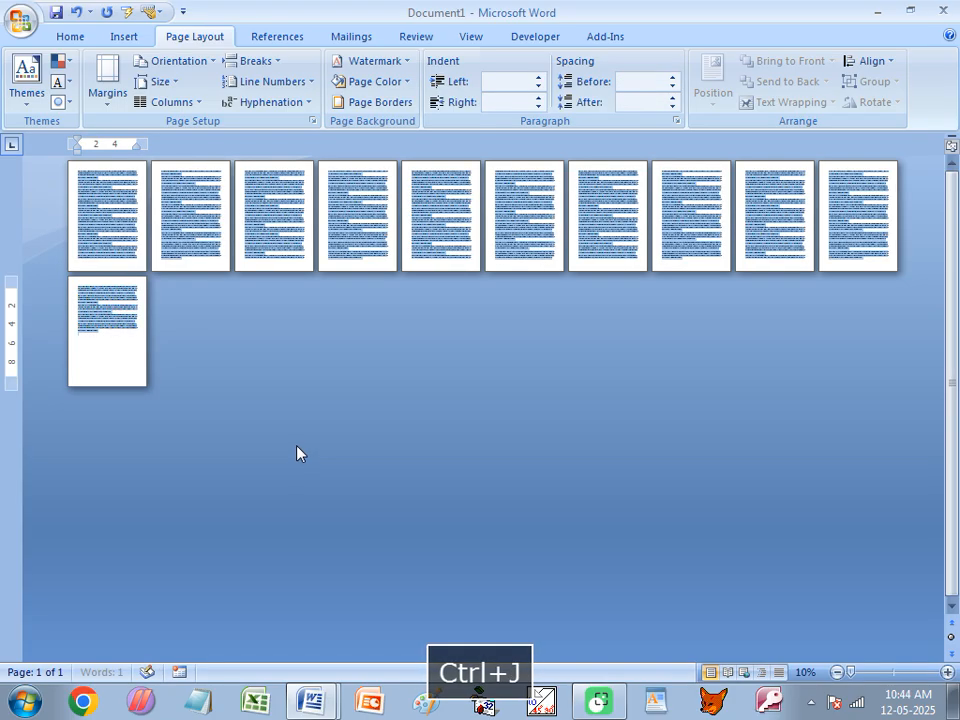
{"action": "left_click", "coordinate": [184, 319]}
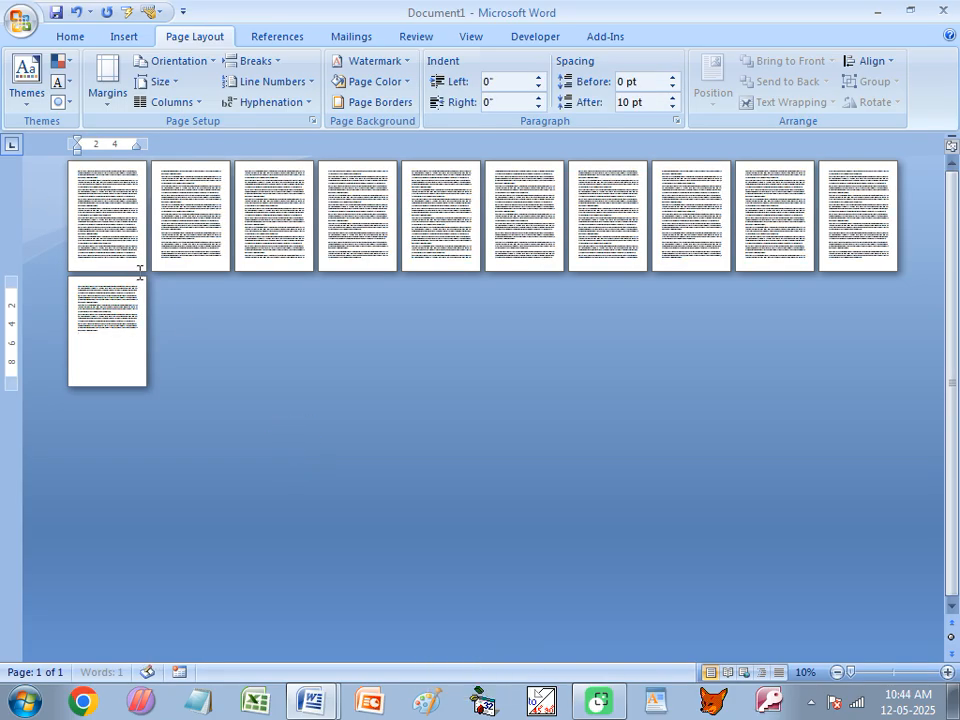
{"action": "scroll", "coordinate": [140, 273], "scroll_direction": "up", "scroll_amount": 5}
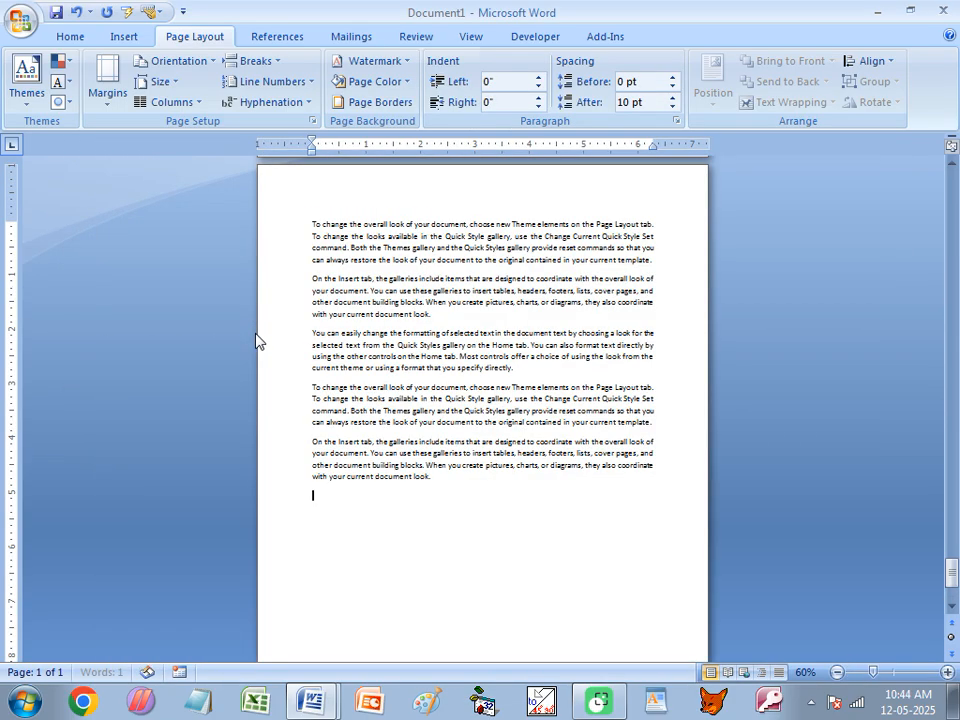
{"action": "key", "text": "ctrl+Home"}
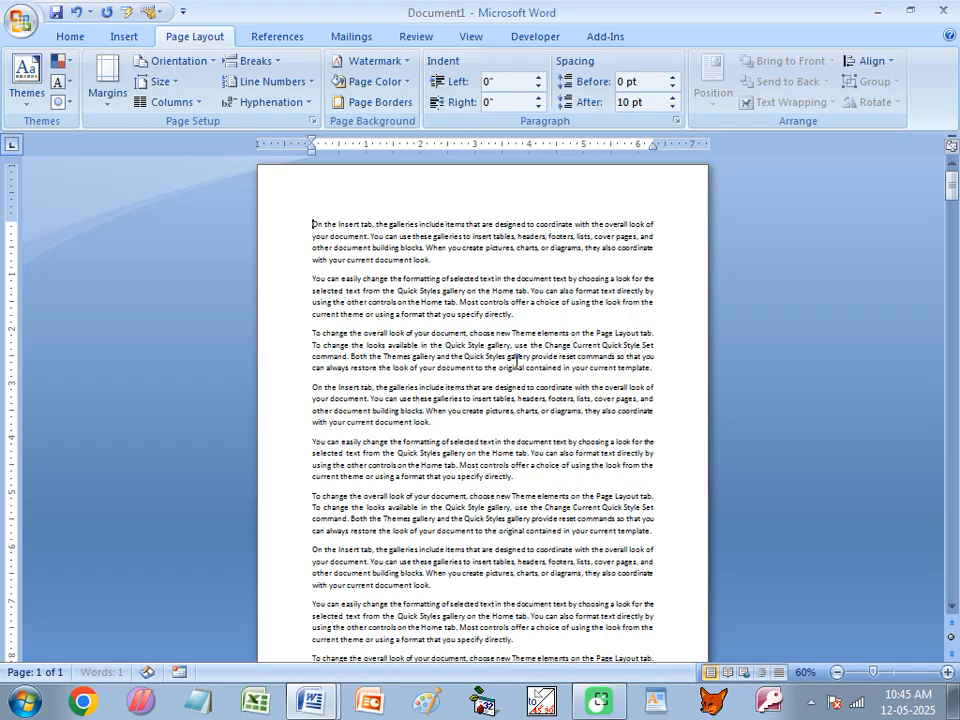
{"action": "scroll", "coordinate": [516, 362], "scroll_direction": "up", "scroll_amount": 5}
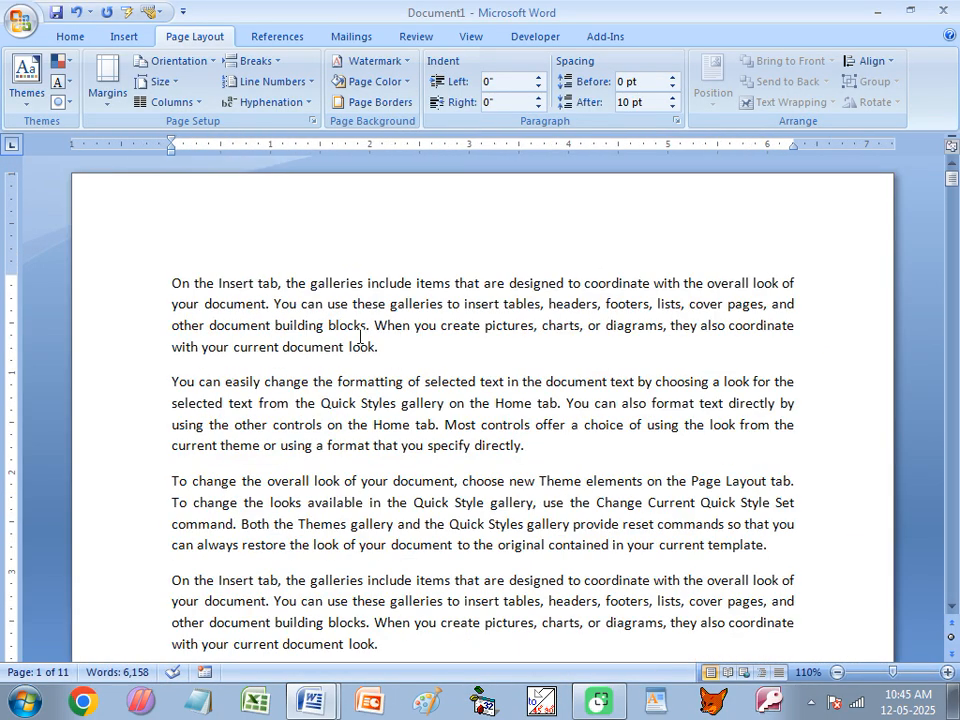
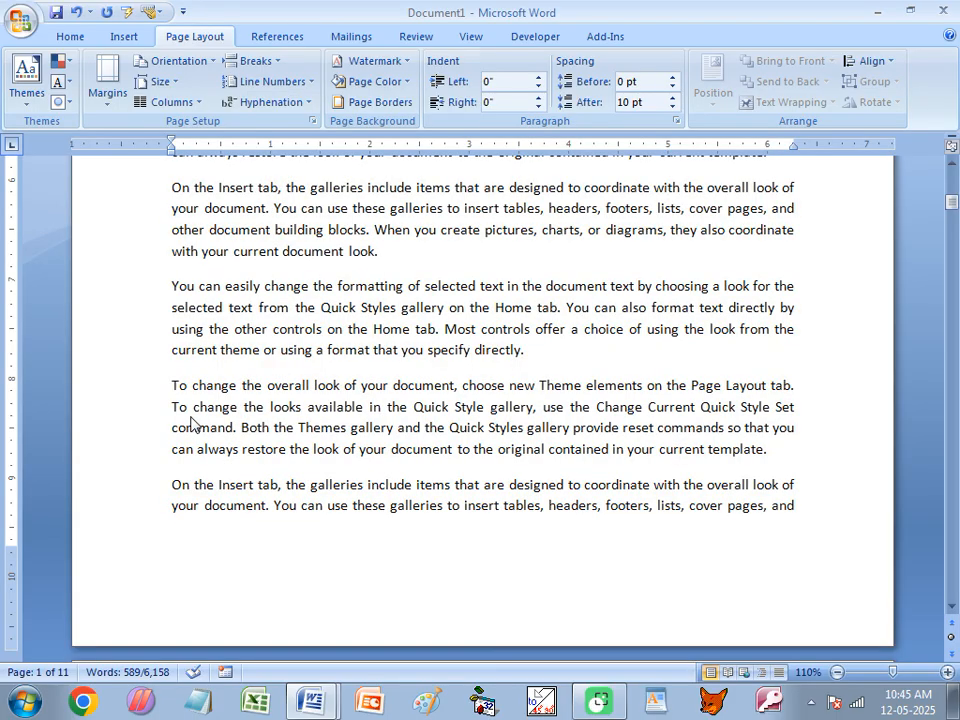
Step: Show several pages at once and lay out the document's text in two columns
{"action": "scroll", "coordinate": [193, 422], "scroll_direction": "down", "scroll_amount": 6}
{"action": "scroll", "coordinate": [398, 405], "scroll_direction": "down", "scroll_amount": 1}
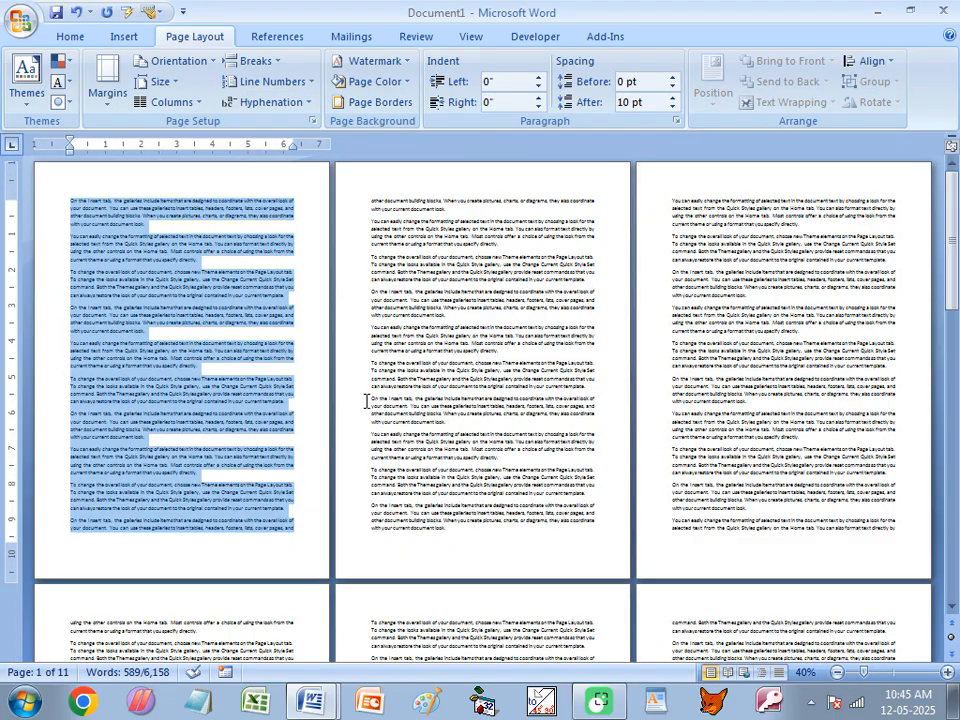
{"action": "left_click_drag", "start_coordinate": [221, 199], "coordinate": [238, 533]}
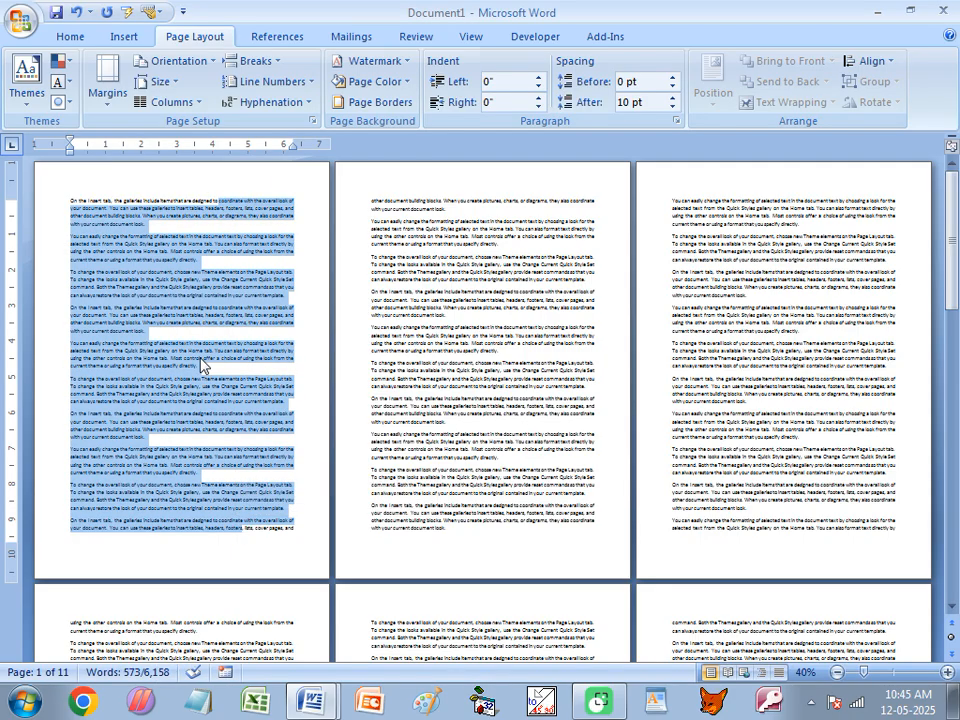
{"action": "left_click", "coordinate": [151, 268]}
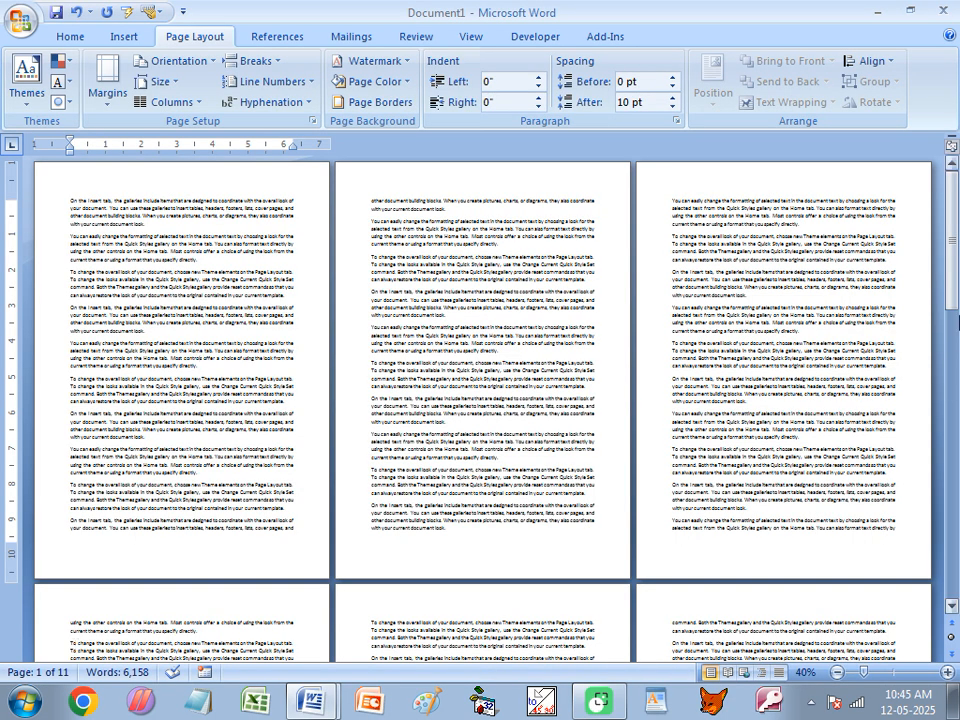
{"action": "left_click", "coordinate": [151, 108]}
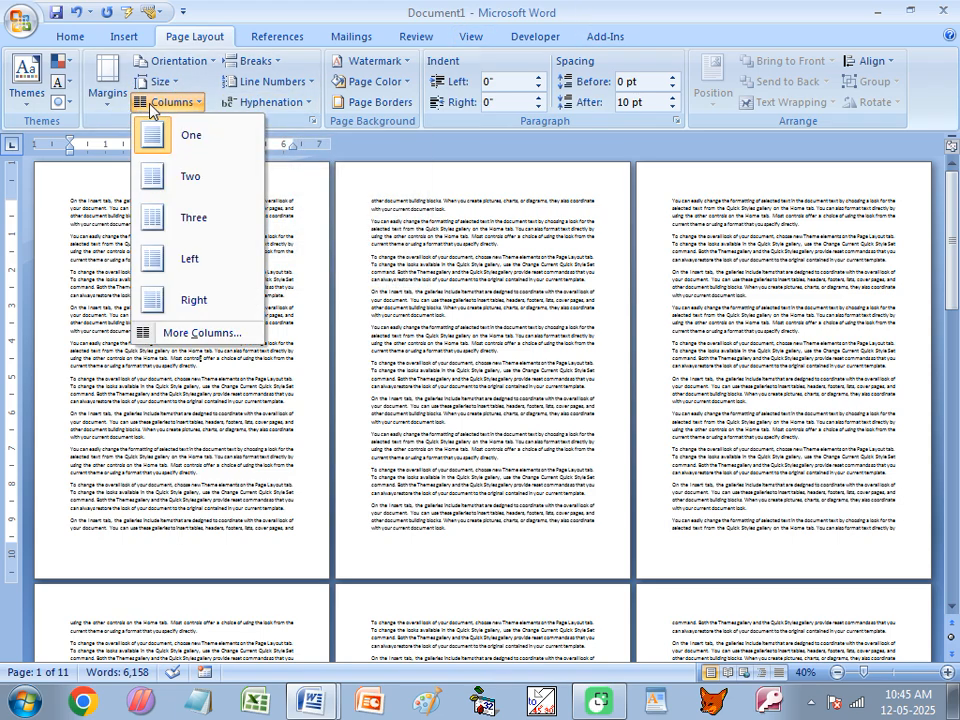
{"action": "left_click", "coordinate": [176, 194]}
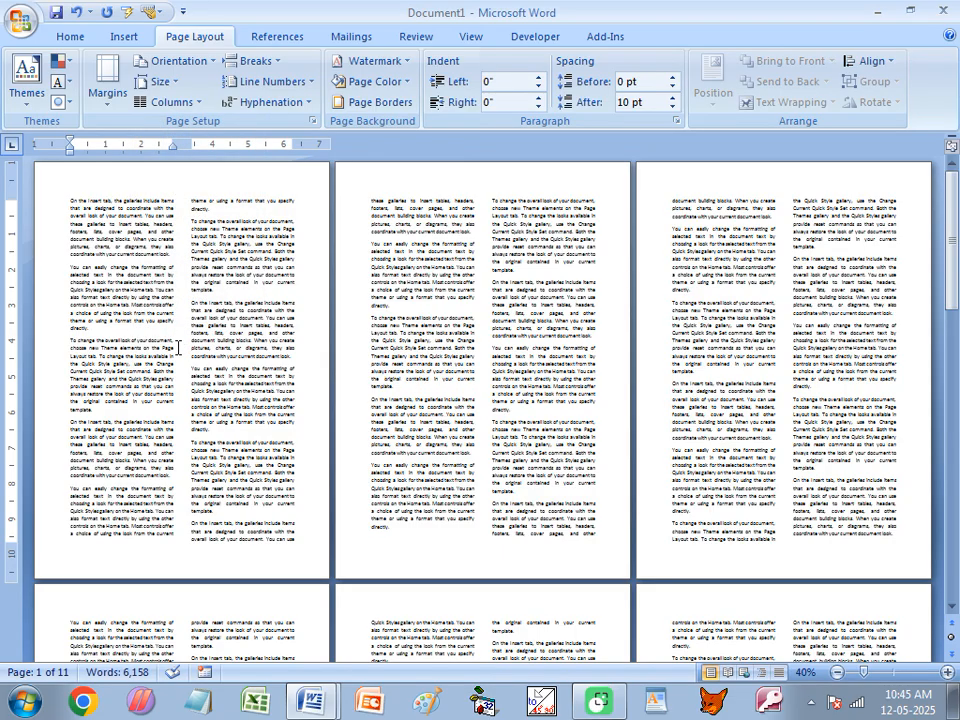
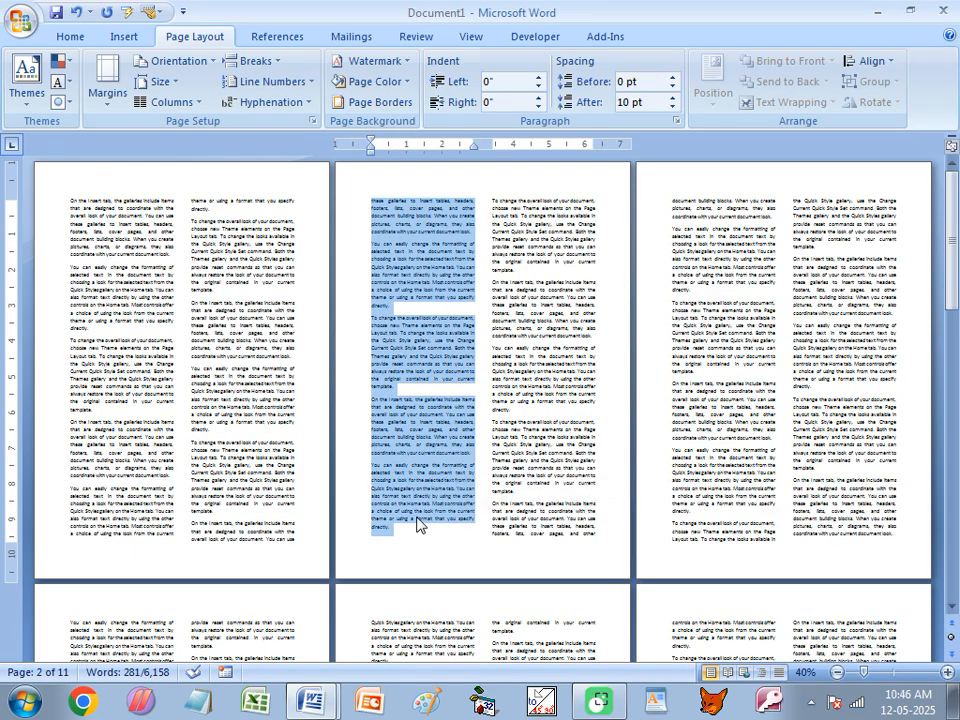
Step: Change the document's text layout to three columns and look through the reflowed pages
{"action": "left_click", "coordinate": [108, 240]}
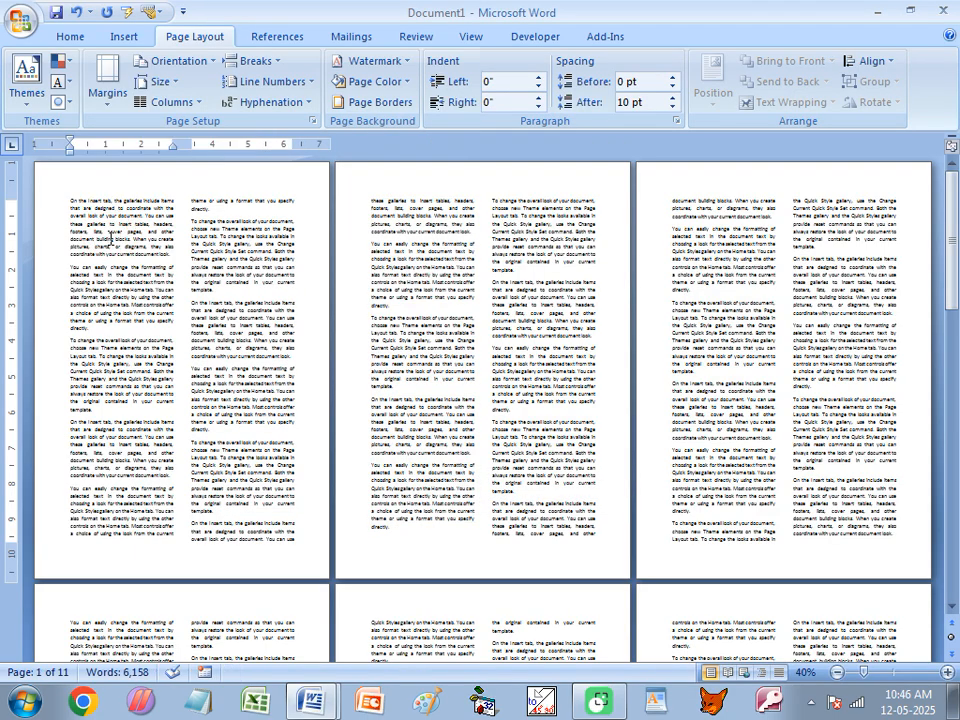
{"action": "left_click", "coordinate": [165, 102]}
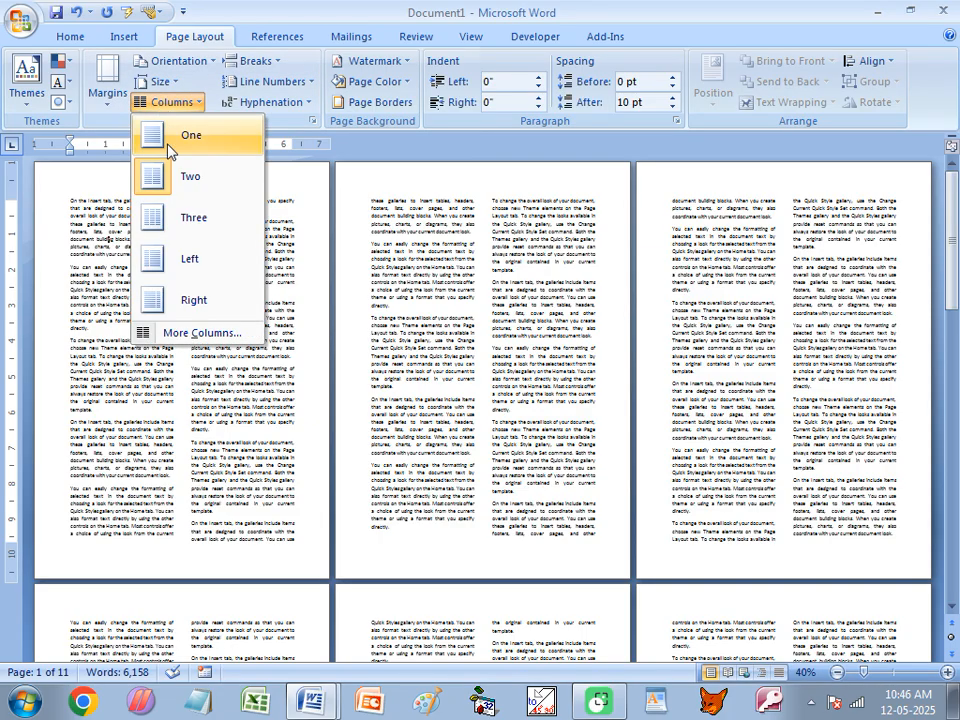
{"action": "left_click", "coordinate": [185, 218]}
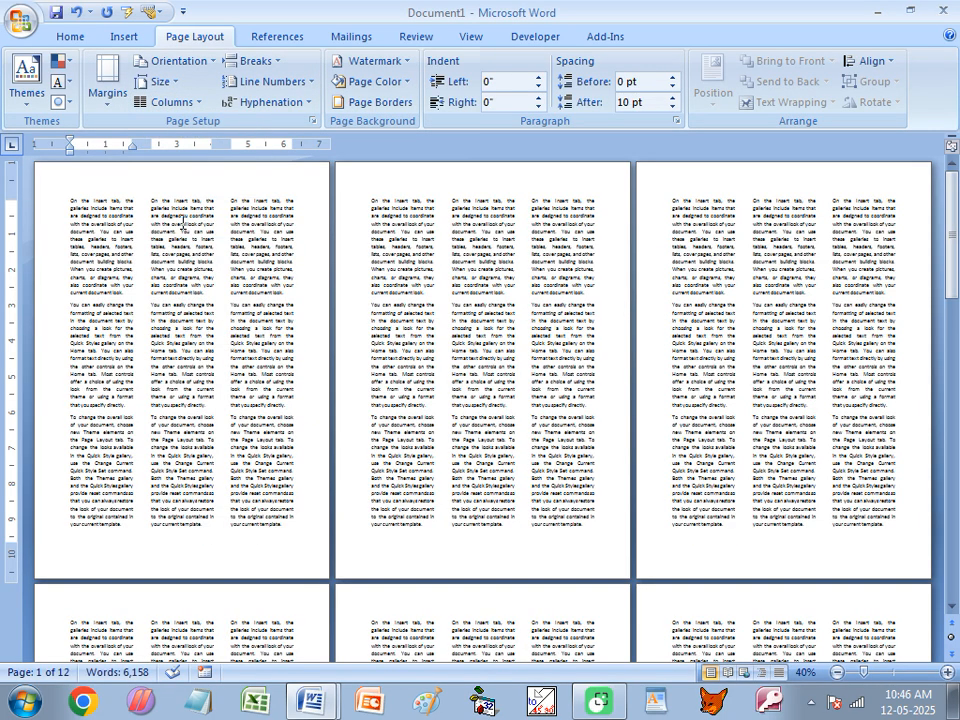
{"action": "scroll", "coordinate": [270, 330], "scroll_direction": "down", "scroll_amount": 5}
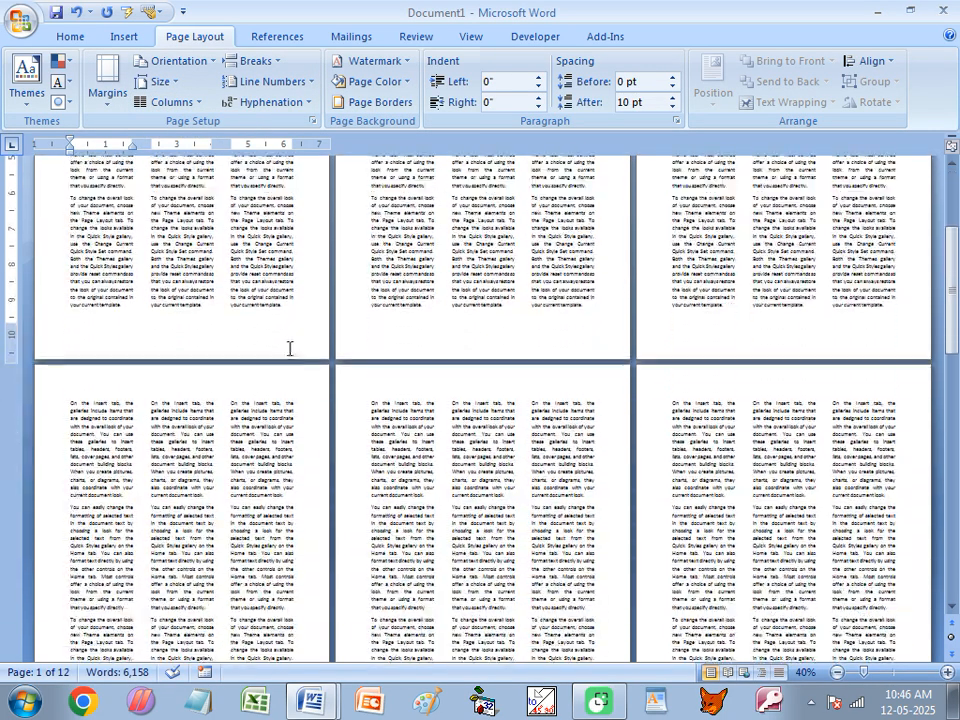
{"action": "scroll", "coordinate": [262, 328], "scroll_direction": "up", "scroll_amount": 5}
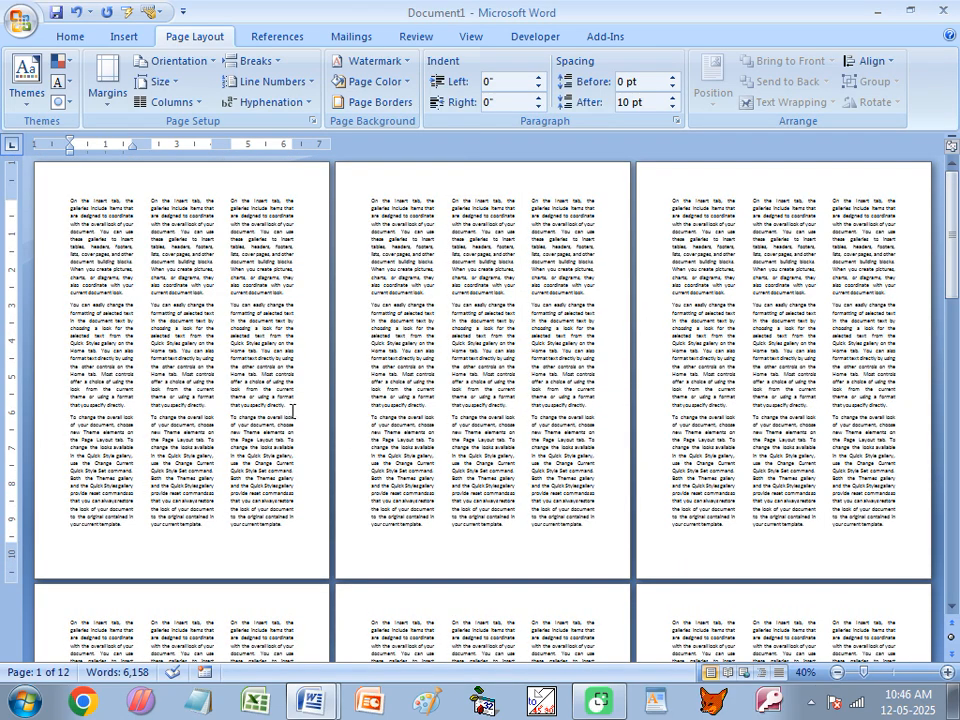
Step: Lay out the document's text with the Left column preset, and switch the layout to the Right preset
{"action": "left_click", "coordinate": [170, 102]}
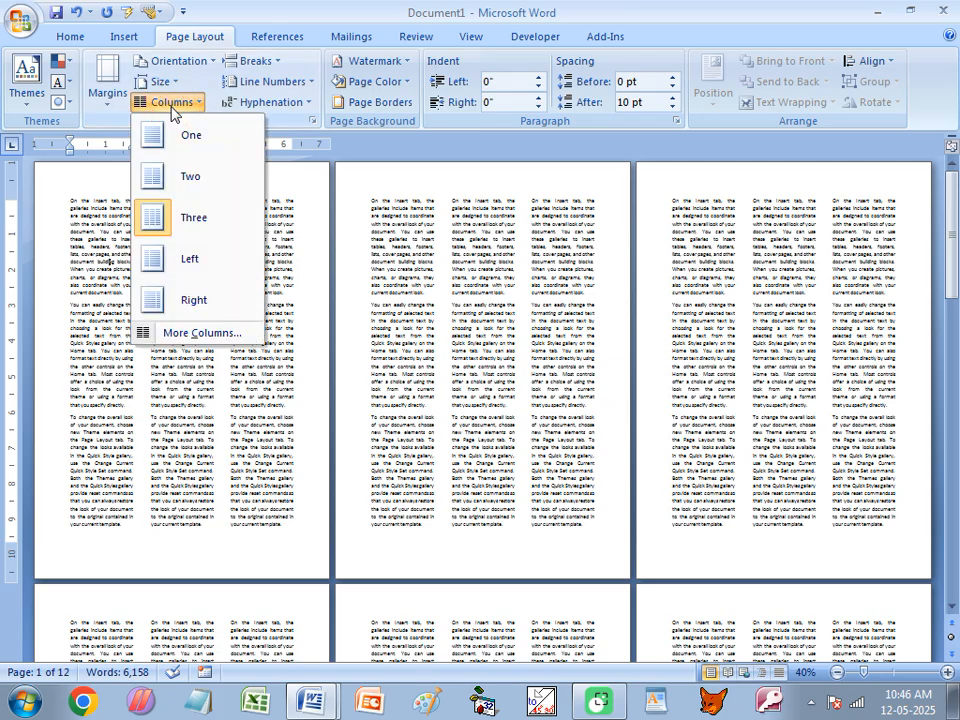
{"action": "left_click", "coordinate": [158, 259]}
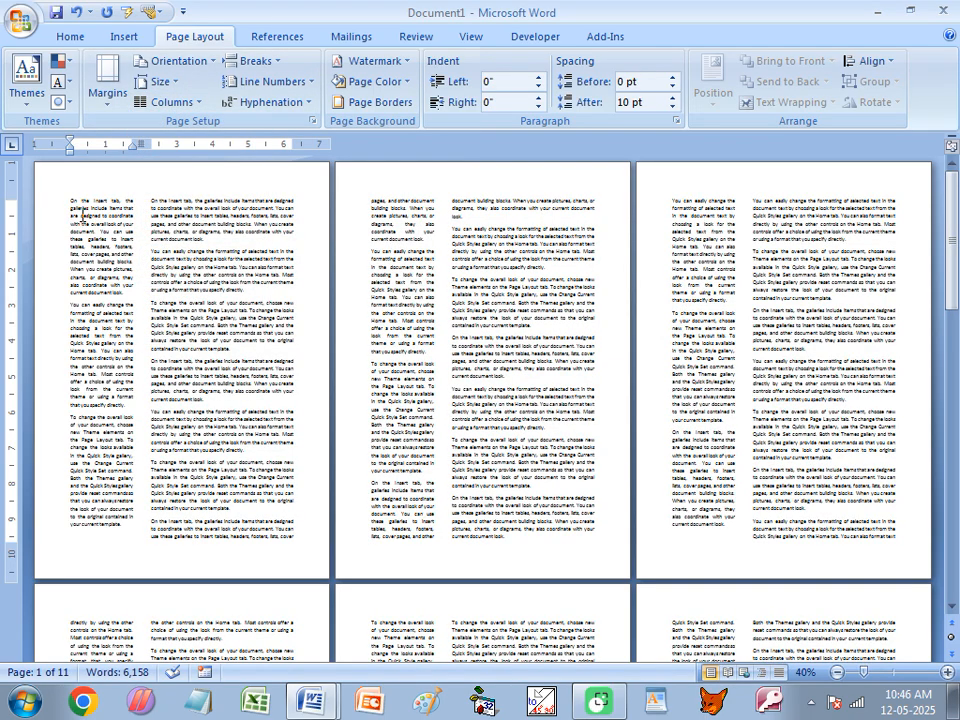
{"action": "left_click_drag", "start_coordinate": [69, 199], "coordinate": [130, 355]}
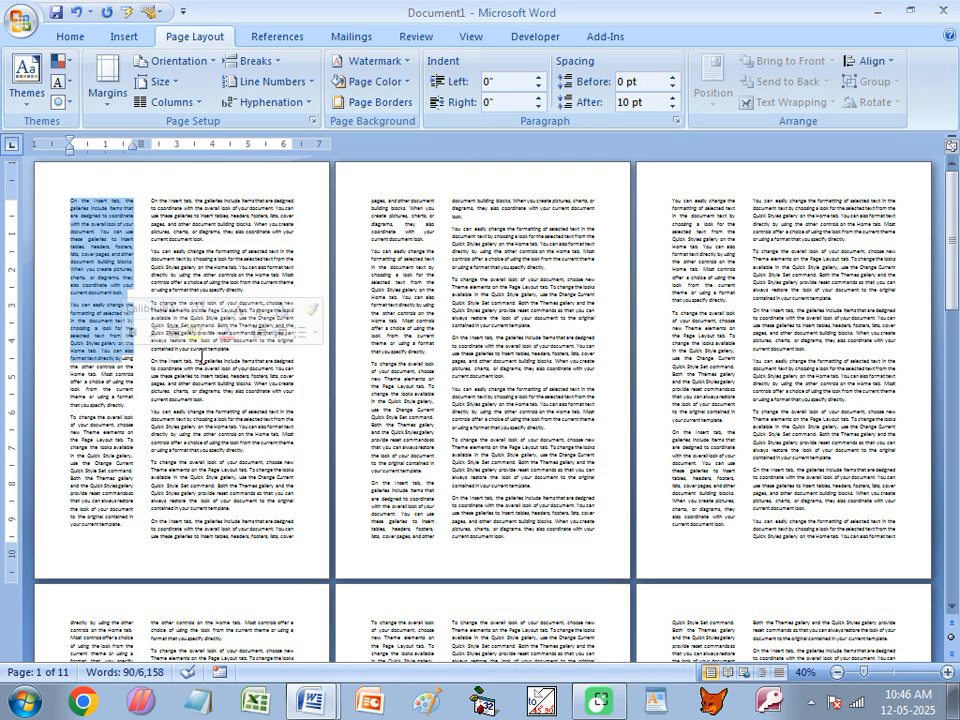
{"action": "left_click", "coordinate": [215, 408]}
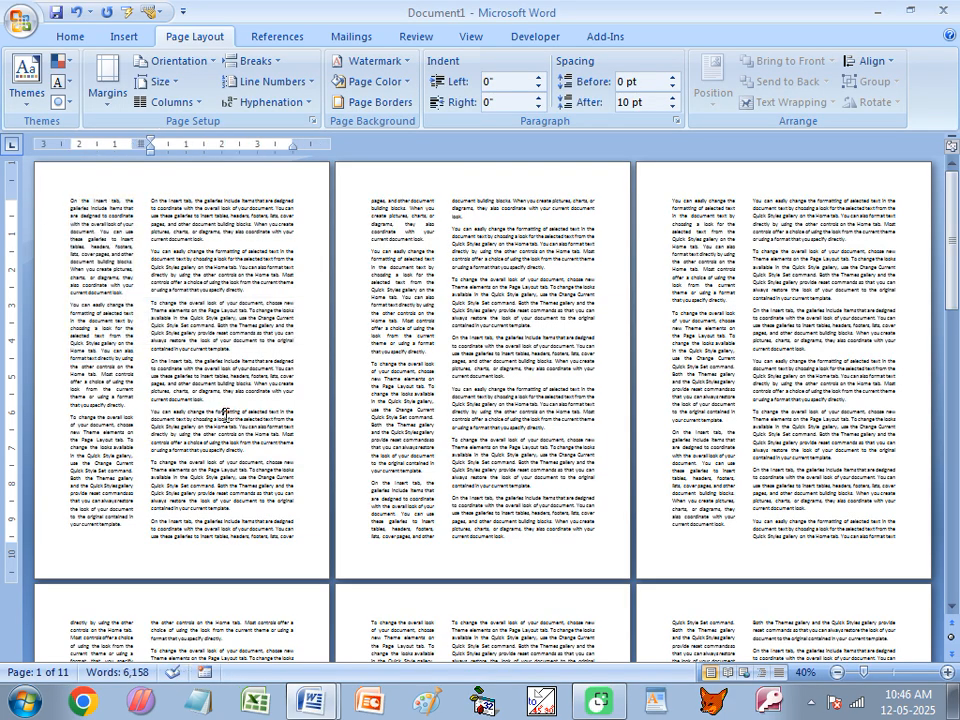
{"action": "left_click", "coordinate": [163, 102]}
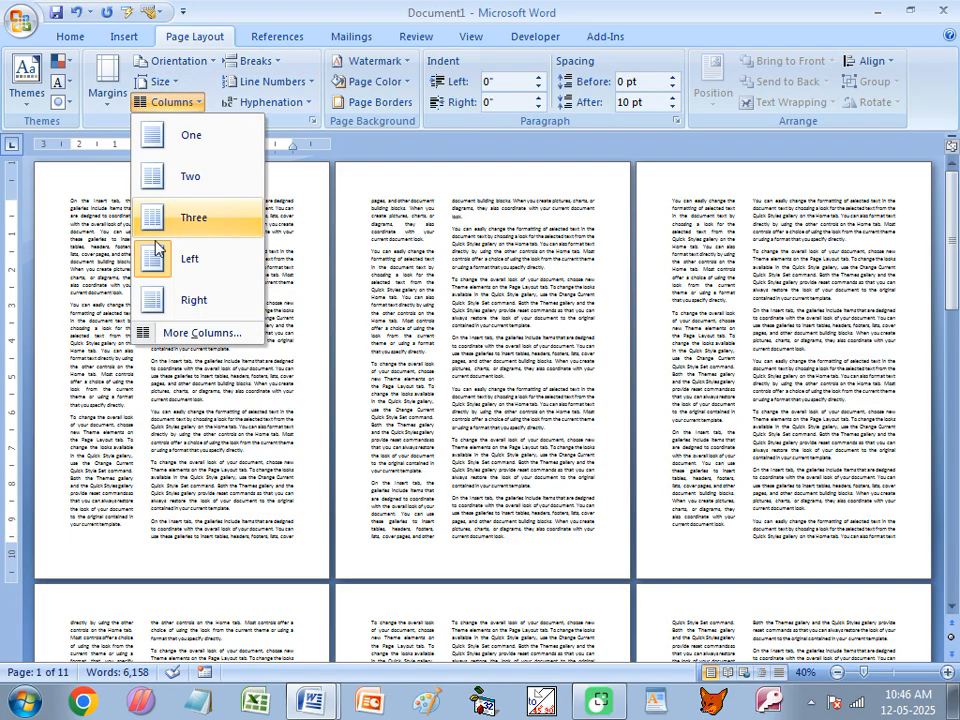
{"action": "left_click", "coordinate": [160, 302]}
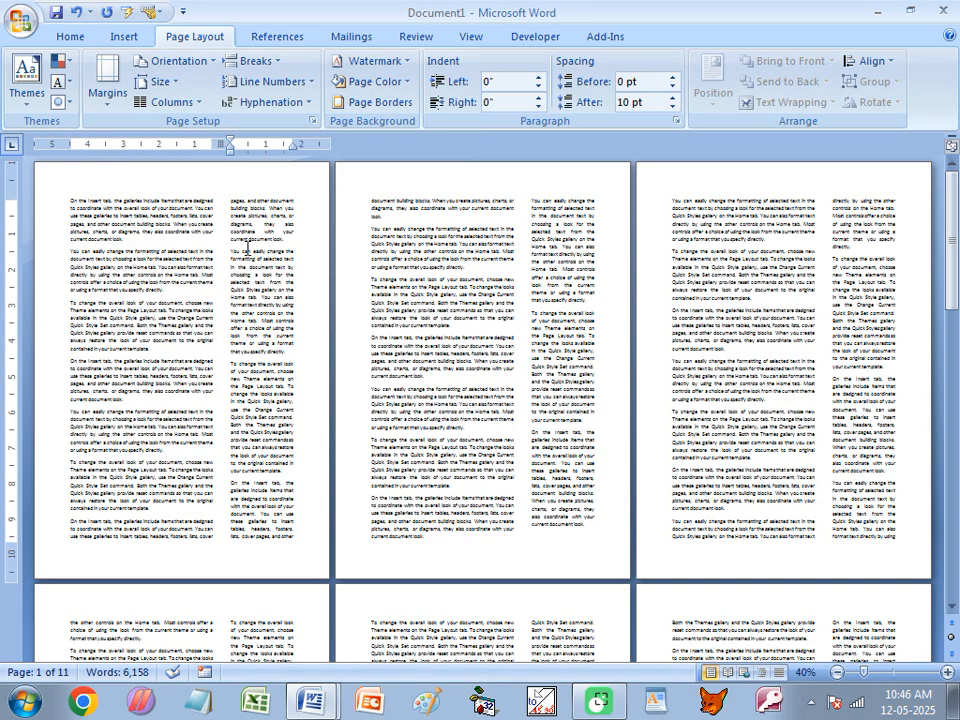
Step: Try a single-column layout on only the first paragraphs of page one, and undo it
{"action": "left_click_drag", "start_coordinate": [69, 204], "coordinate": [150, 404]}
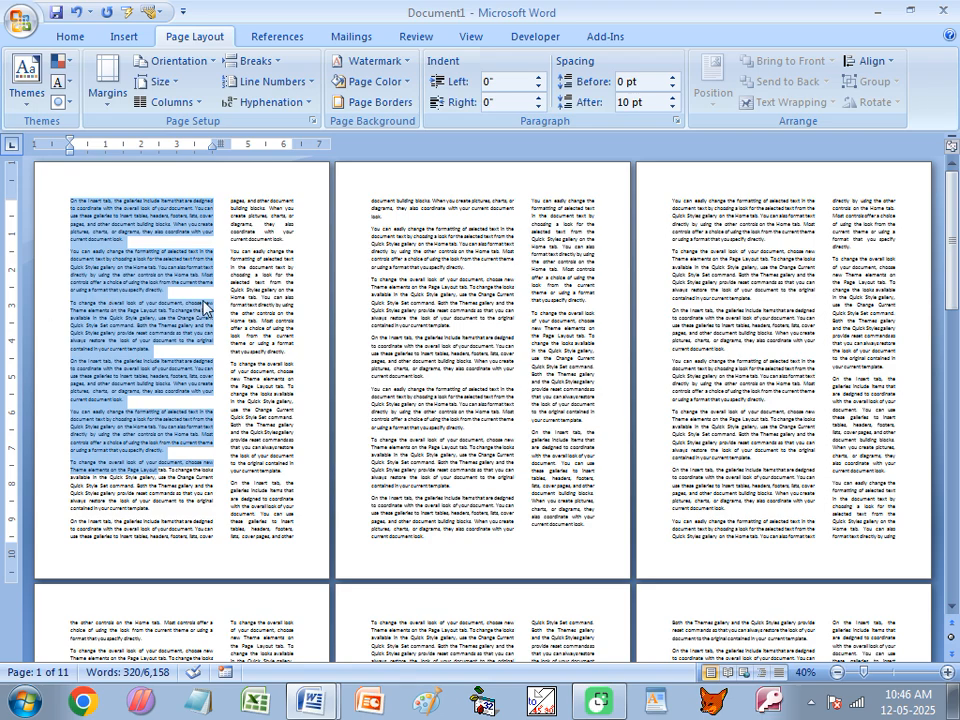
{"action": "left_click", "coordinate": [139, 110]}
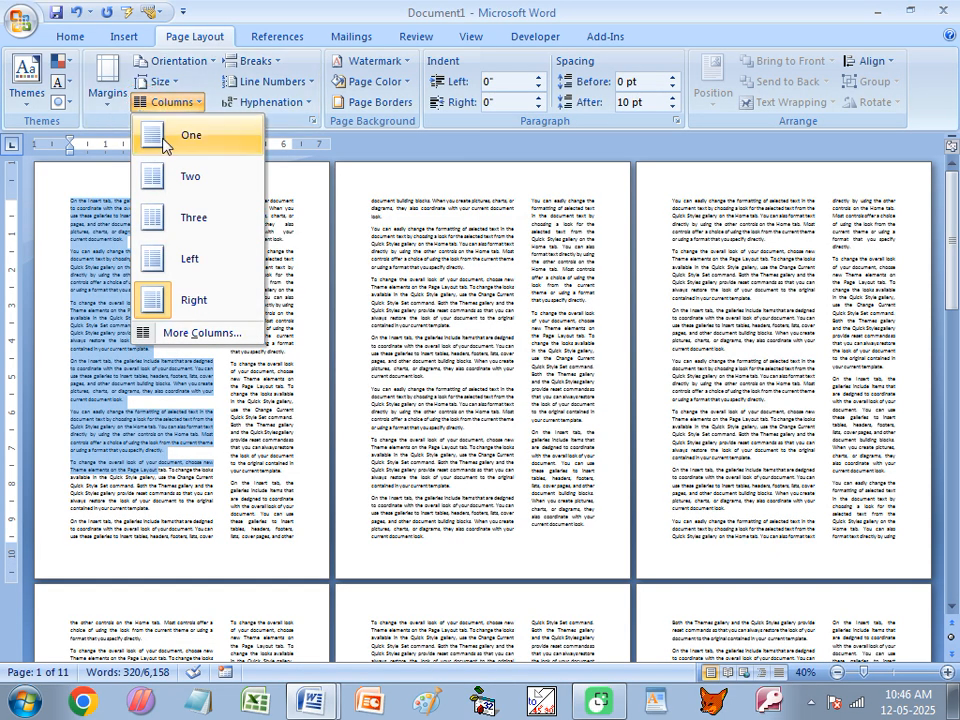
{"action": "left_click", "coordinate": [152, 133]}
{"action": "left_click", "coordinate": [193, 380]}
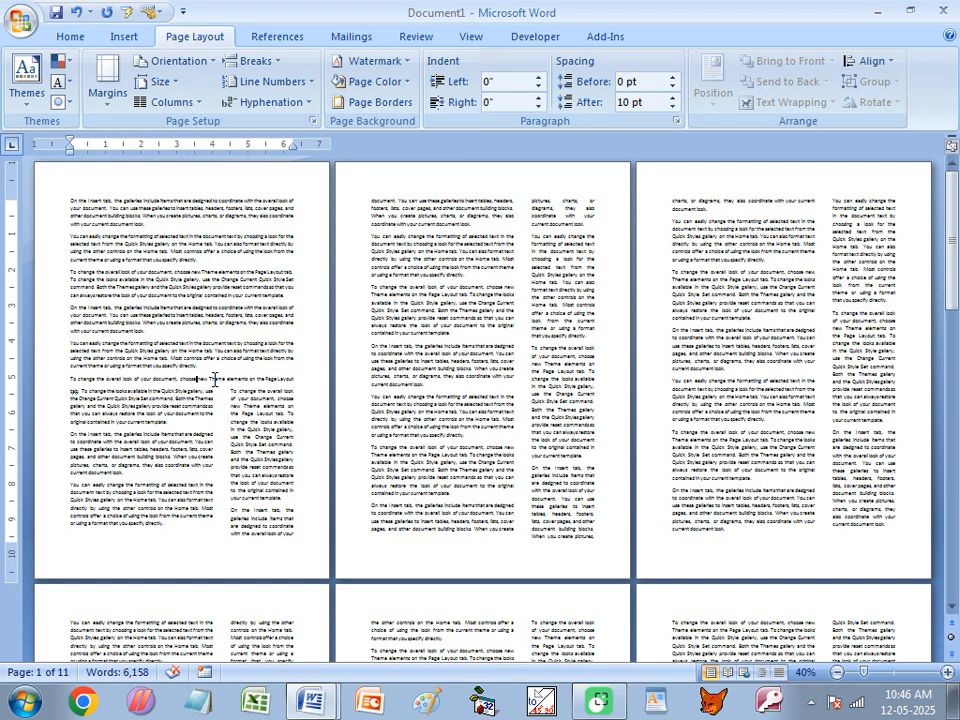
{"action": "key", "text": "ctrl+z"}
Step: Return the whole document's text to a single column and enlarge the view to 100%
{"action": "left_click", "coordinate": [147, 298]}
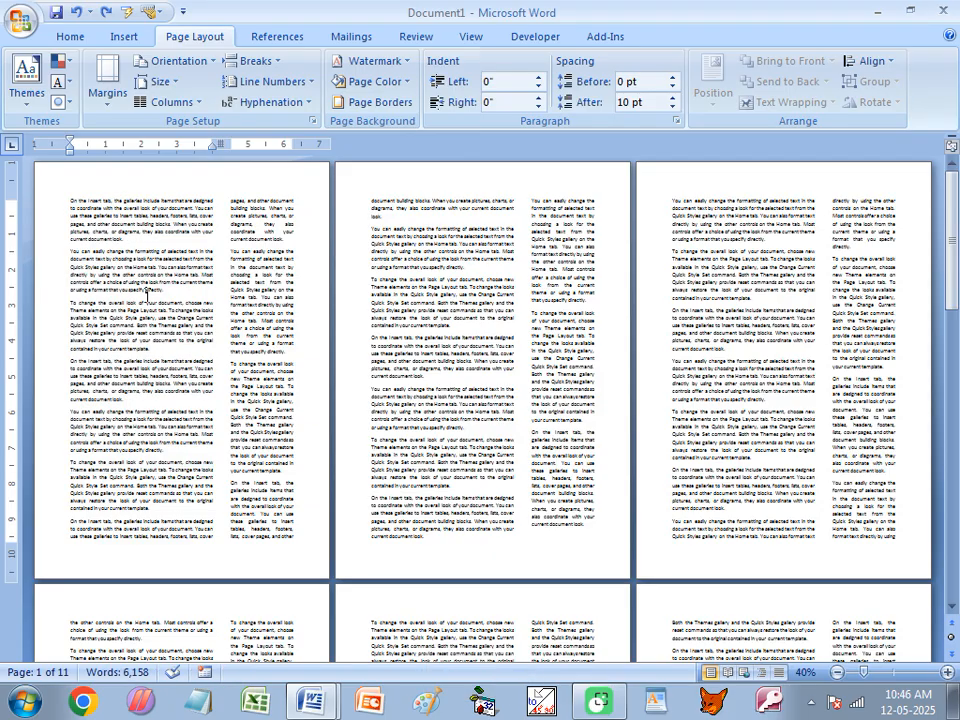
{"action": "left_click", "coordinate": [168, 102]}
{"action": "left_click", "coordinate": [193, 137]}
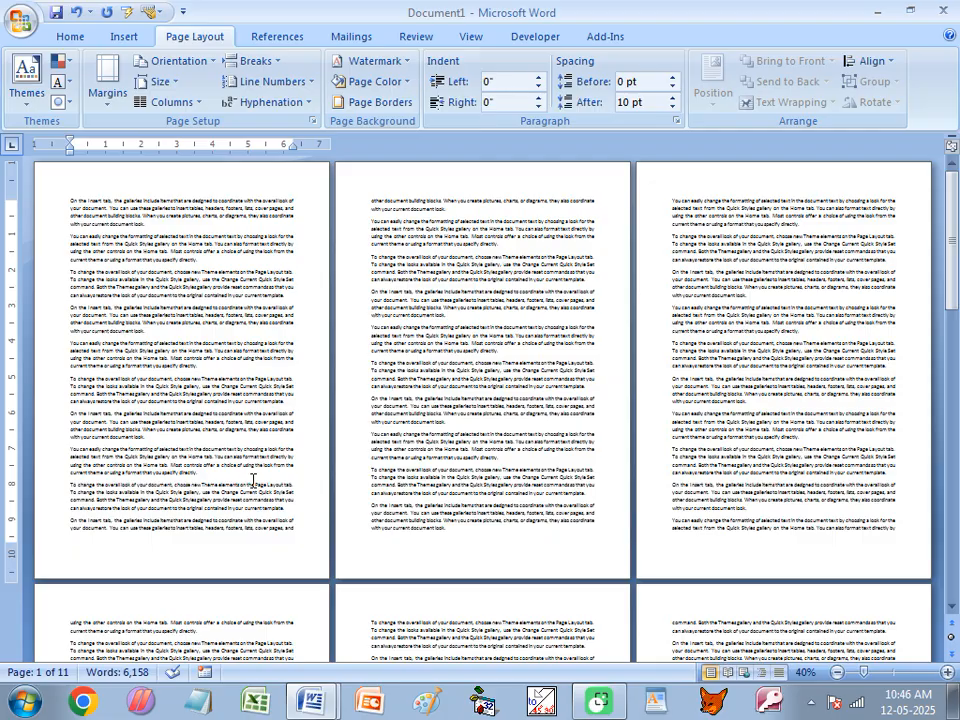
{"action": "left_click", "coordinate": [168, 104]}
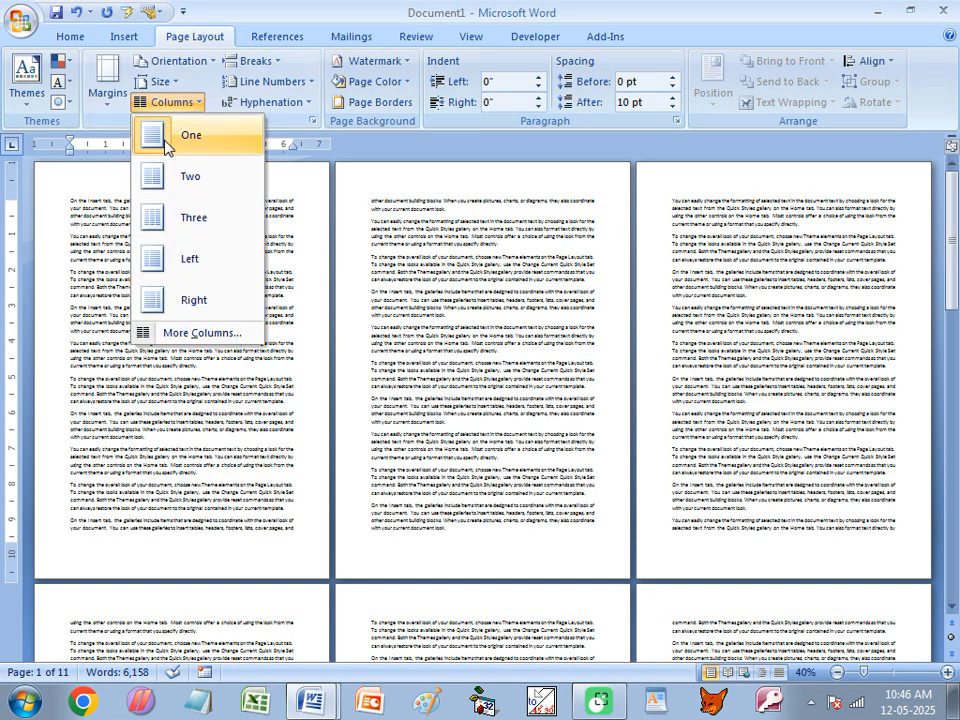
{"action": "left_click", "coordinate": [103, 494]}
{"action": "scroll", "coordinate": [165, 270], "scroll_direction": "up", "scroll_amount": 7}
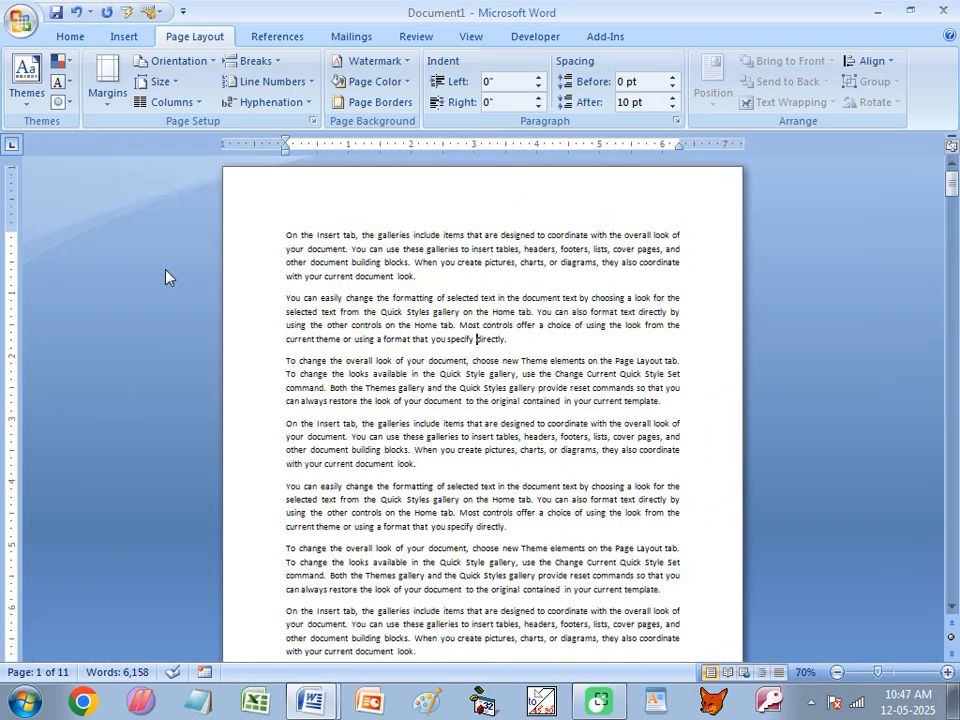
{"action": "scroll", "coordinate": [287, 369], "scroll_direction": "down", "scroll_amount": 1}
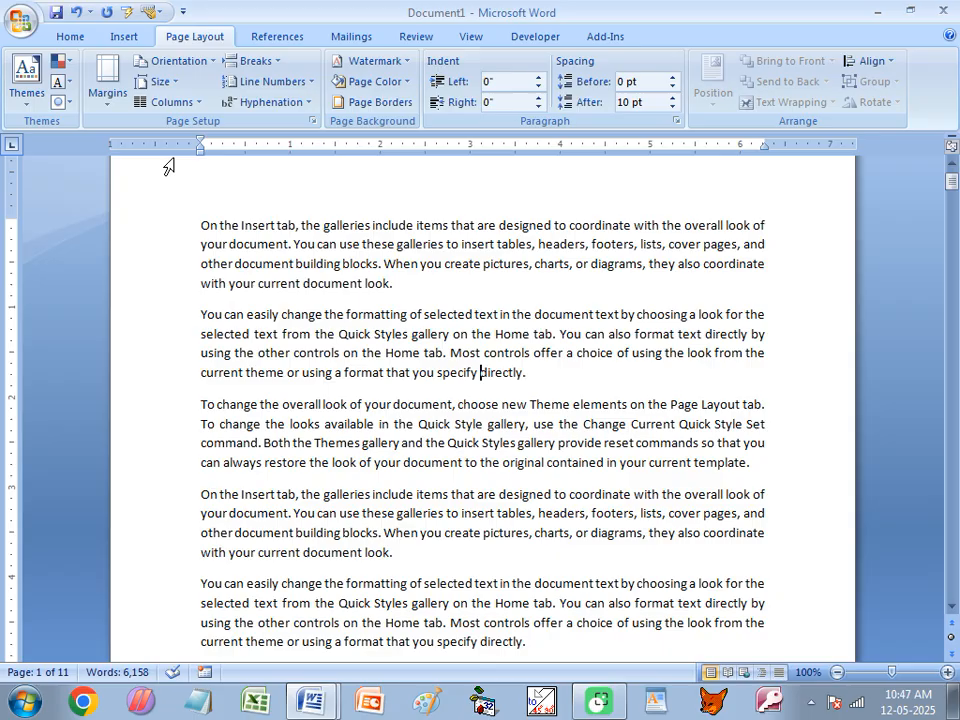
Step: Lay out the whole document in 12 equal-width columns using the custom column settings
{"action": "left_click", "coordinate": [177, 104]}
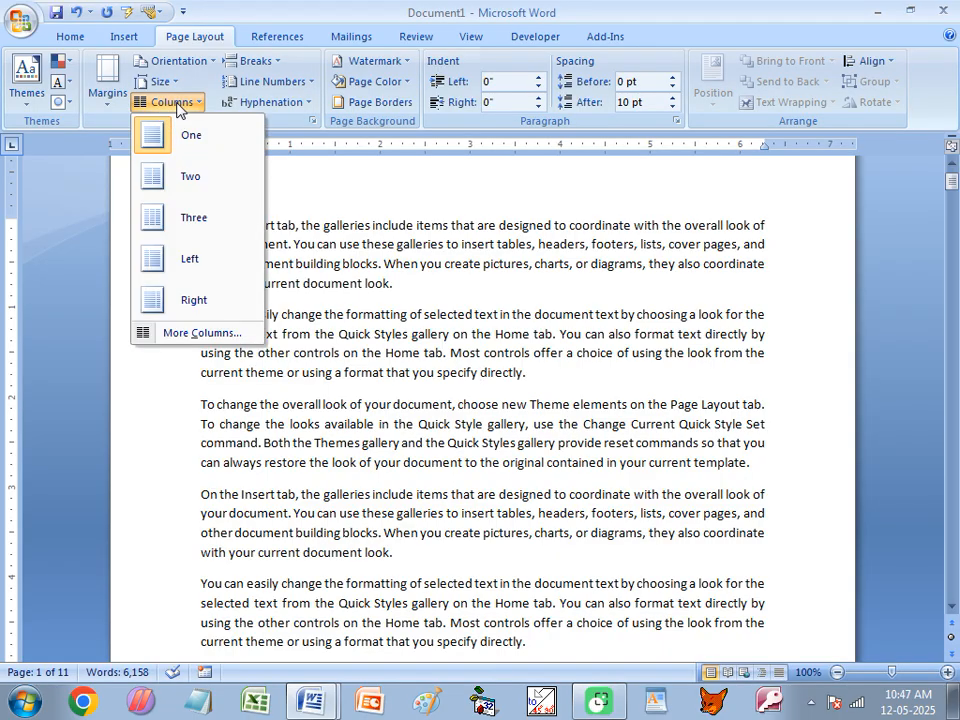
{"action": "left_click", "coordinate": [175, 336]}
{"action": "left_click_drag", "start_coordinate": [366, 202], "coordinate": [344, 189]}
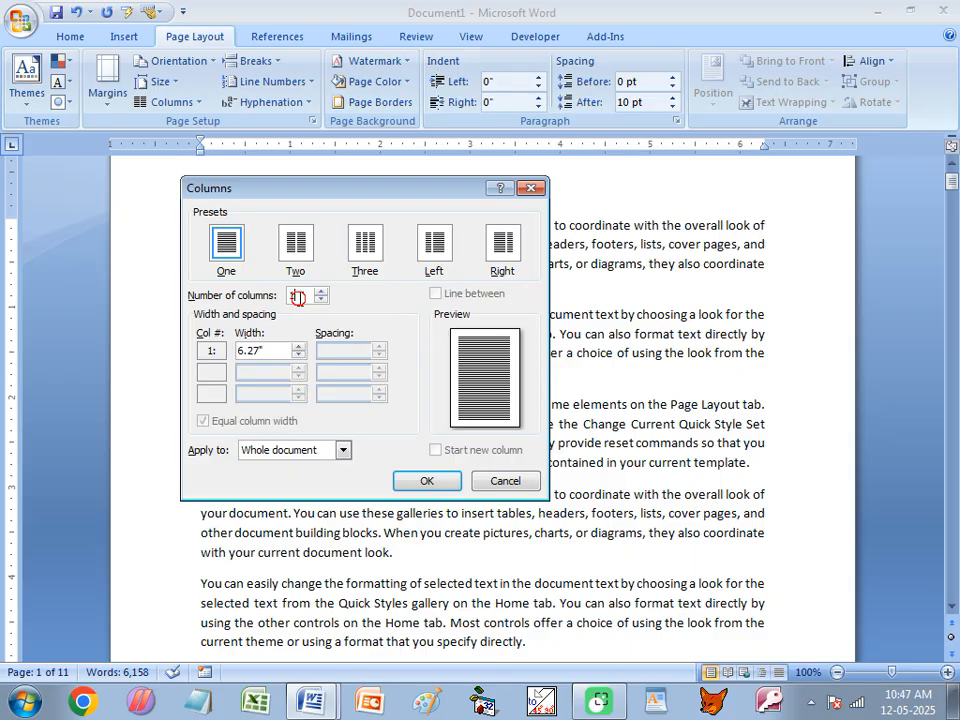
{"action": "left_click", "coordinate": [322, 291]}
{"action": "left_click", "coordinate": [321, 291]}
{"action": "left_click", "coordinate": [321, 291]}
{"action": "left_click", "coordinate": [321, 291]}
{"action": "left_click", "coordinate": [321, 291]}
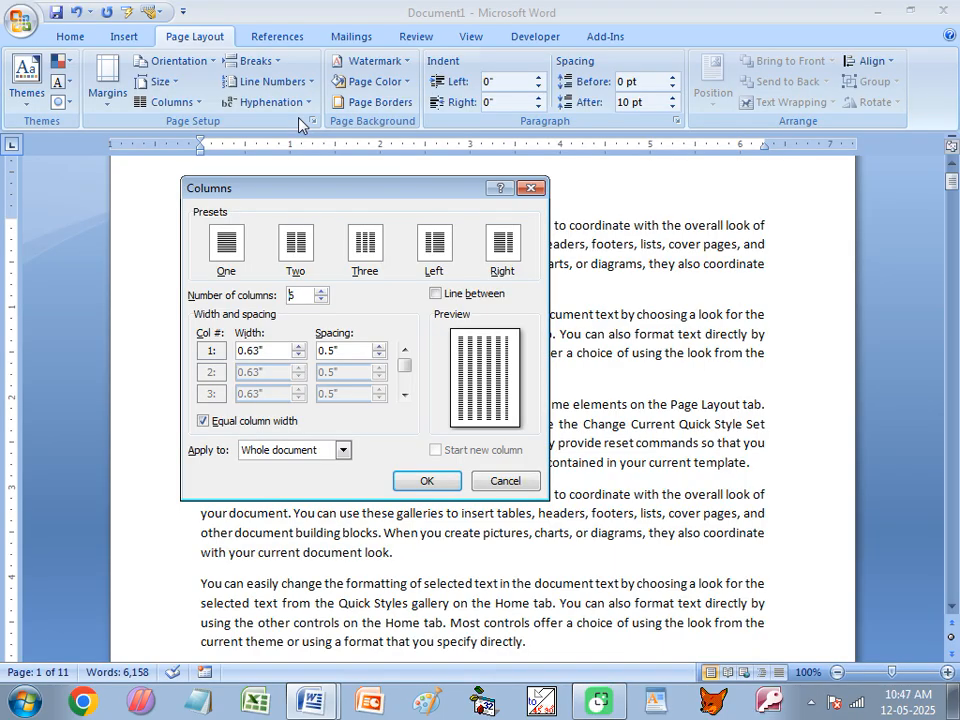
{"action": "type", "text": "66"}
{"action": "left_click", "coordinate": [321, 291]}
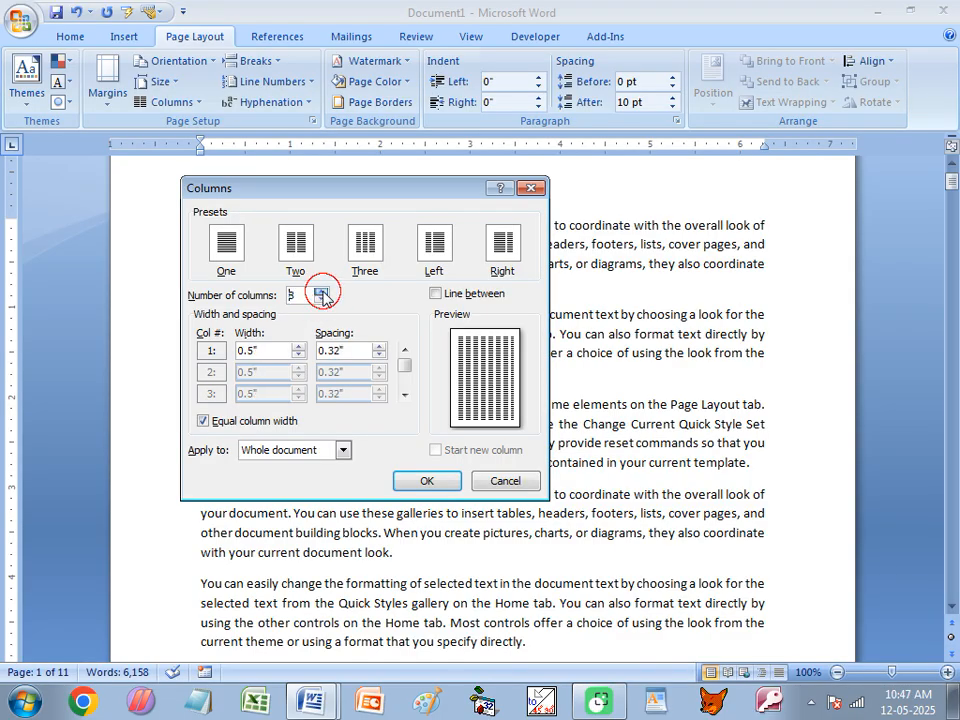
{"action": "left_click", "coordinate": [321, 293]}
{"action": "left_click", "coordinate": [321, 293]}
{"action": "left_click", "coordinate": [321, 293]}
{"action": "left_click", "coordinate": [321, 293]}
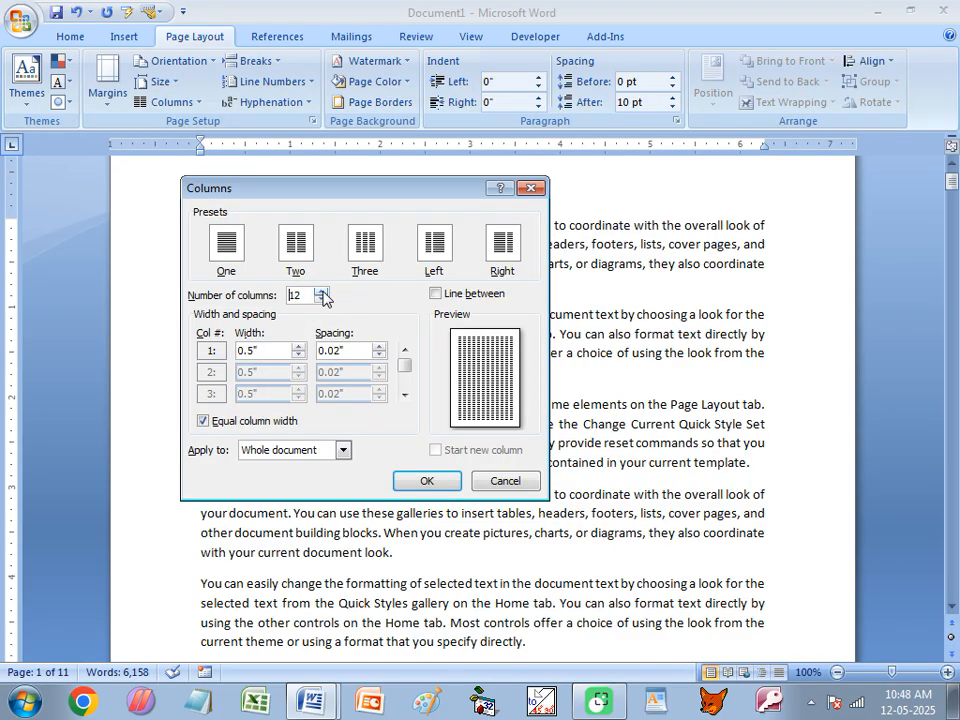
{"action": "left_click", "coordinate": [321, 295]}
{"action": "left_click", "coordinate": [426, 482]}
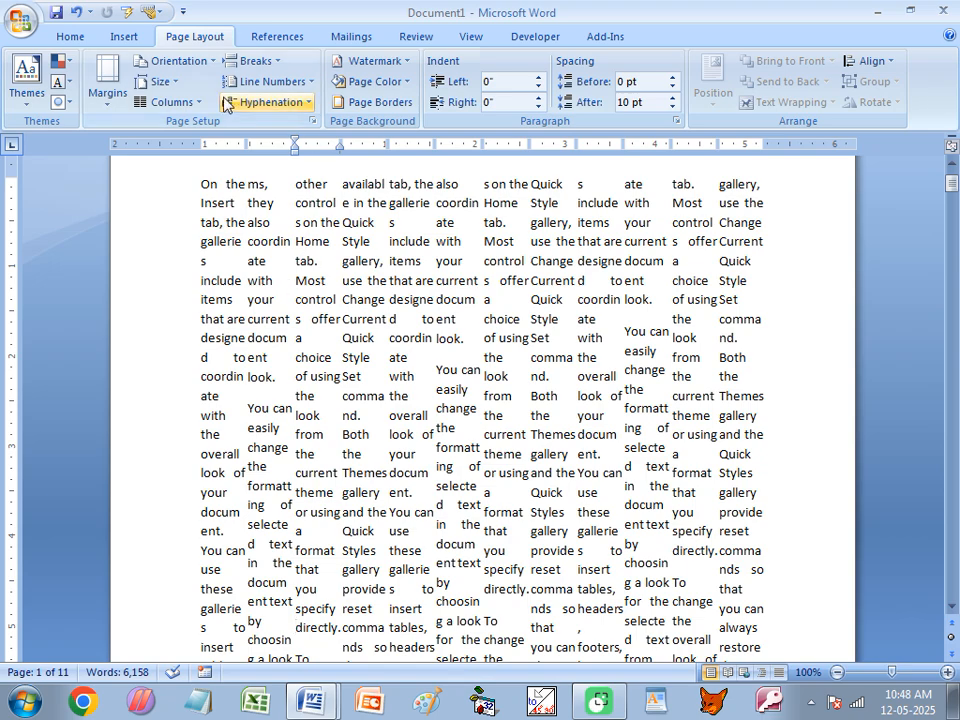
Step: Switch the page orientation to landscape and shrink the view to see the full page width
{"action": "left_click", "coordinate": [179, 68]}
{"action": "left_click", "coordinate": [195, 135]}
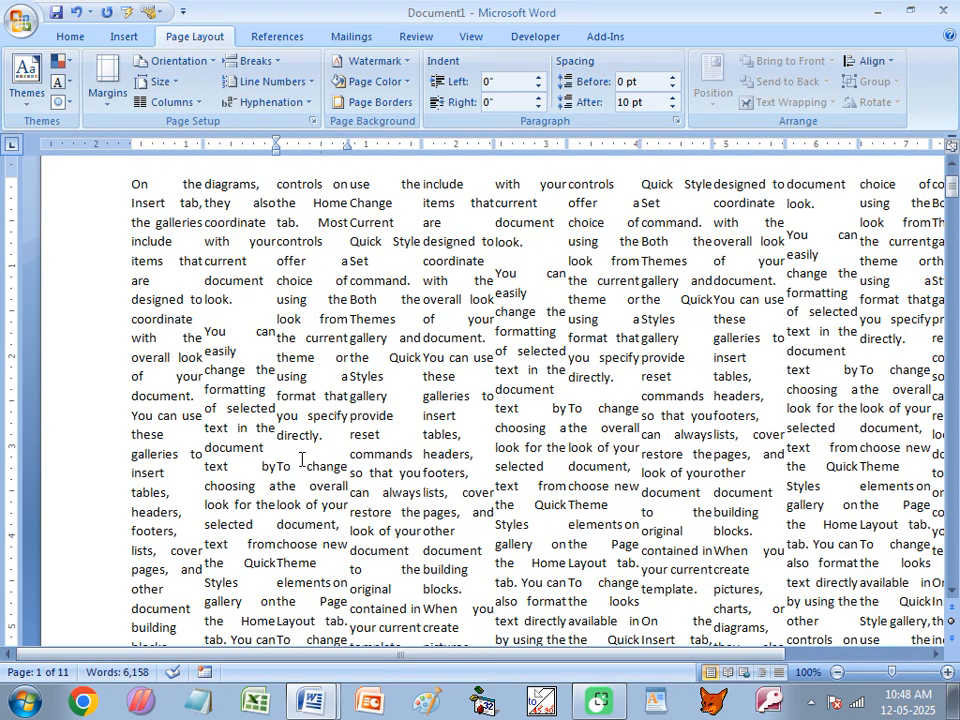
{"action": "scroll", "coordinate": [298, 444], "scroll_direction": "down", "scroll_amount": 2, "text": "ctrl"}
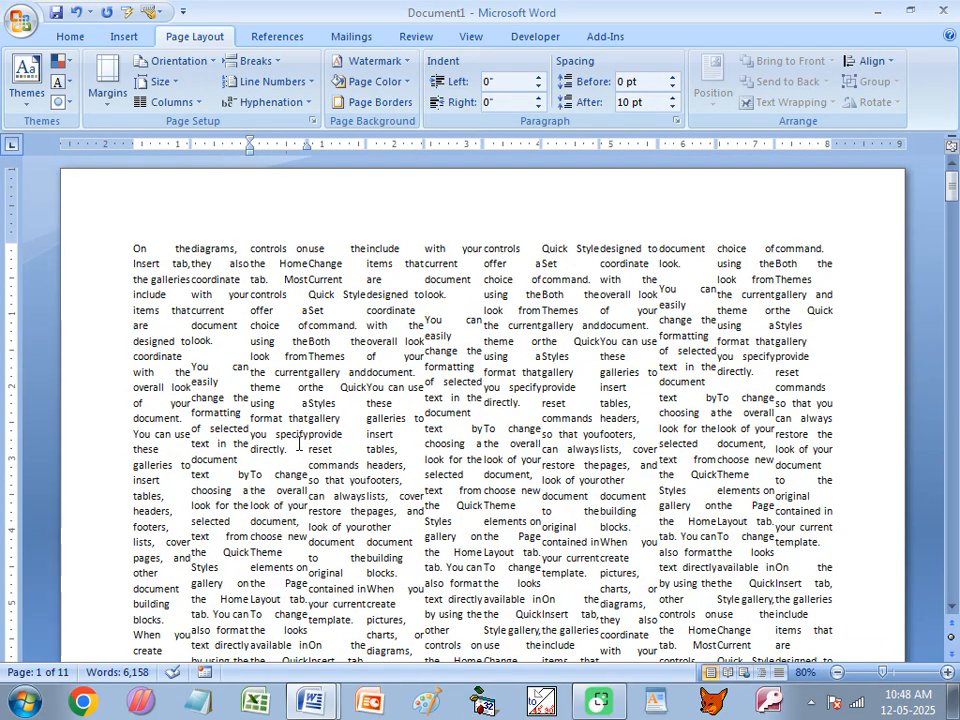
Step: Check how many columns the landscape page allows by raising the custom column count to 19, without applying it
{"action": "left_click", "coordinate": [162, 102]}
{"action": "left_click", "coordinate": [150, 332]}
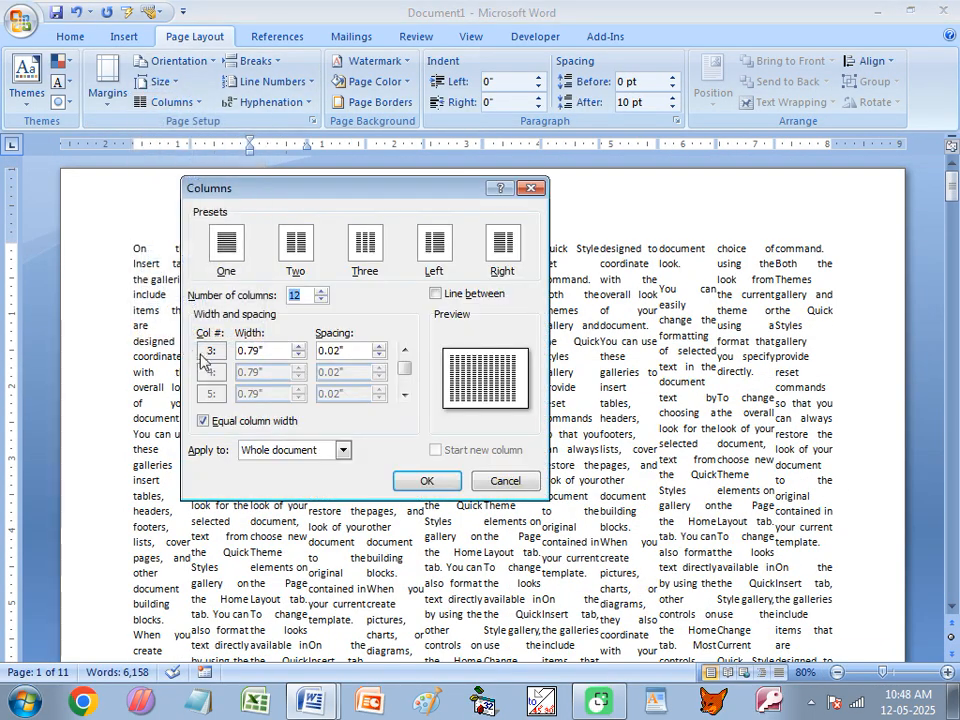
{"action": "left_click", "coordinate": [321, 291]}
{"action": "left_click", "coordinate": [321, 291]}
{"action": "left_click", "coordinate": [321, 291]}
{"action": "left_click", "coordinate": [321, 291]}
{"action": "left_click", "coordinate": [321, 291]}
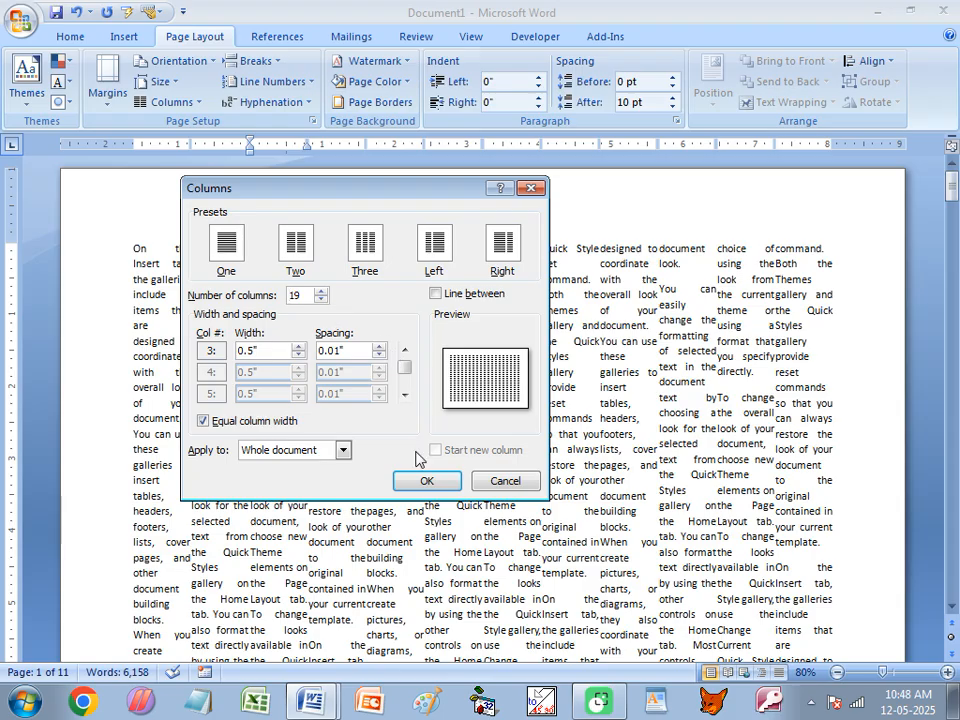
{"action": "left_click", "coordinate": [503, 481]}
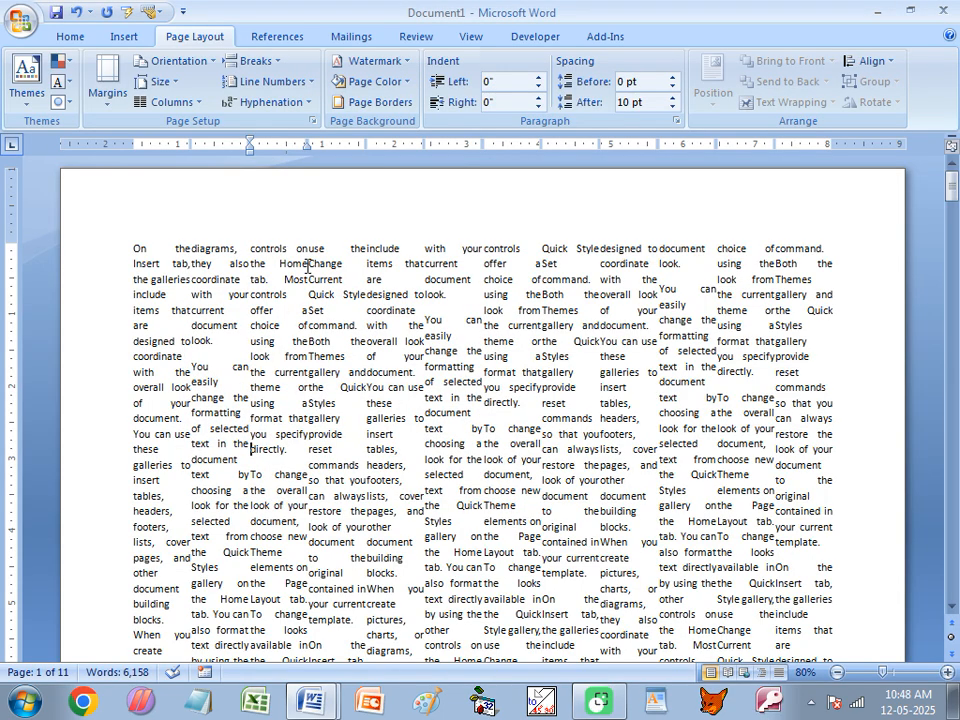
Step: Return the pages to portrait orientation and the document's text to a single column
{"action": "left_click", "coordinate": [165, 61]}
{"action": "left_click", "coordinate": [200, 91]}
{"action": "left_click", "coordinate": [167, 102]}
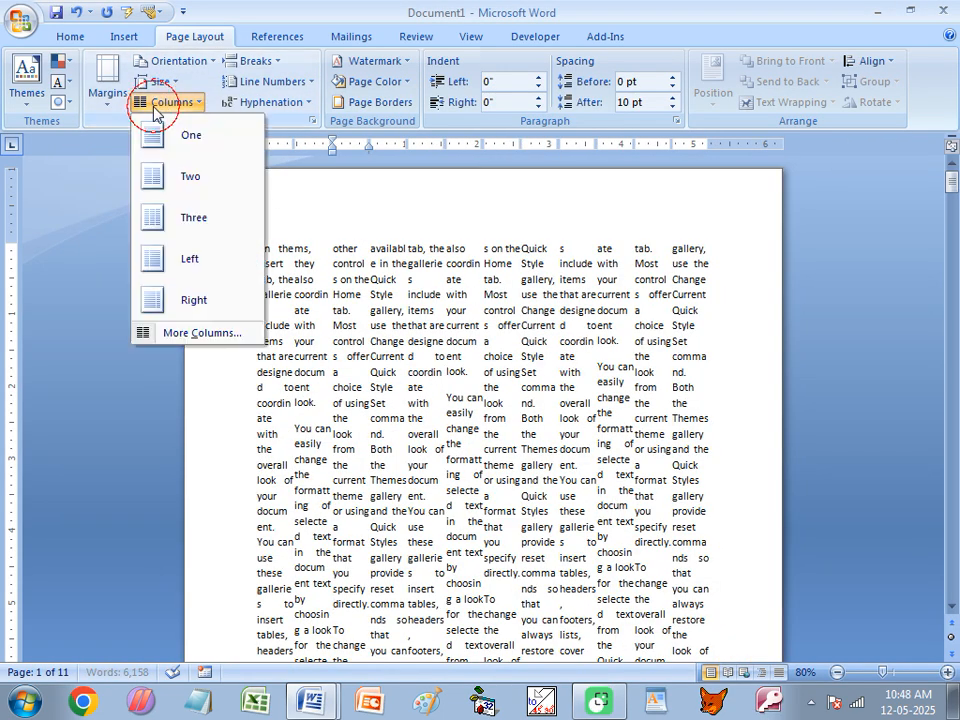
{"action": "left_click", "coordinate": [193, 139]}
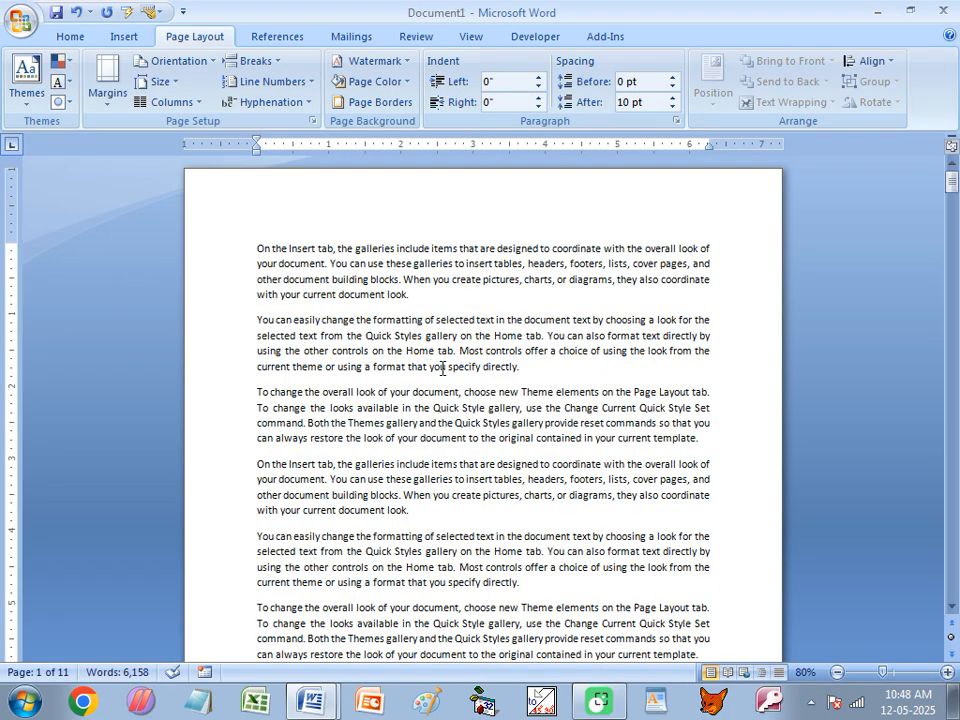
Step: Lay out the whole document in four equal-width columns with a line between them
{"action": "left_click", "coordinate": [170, 102]}
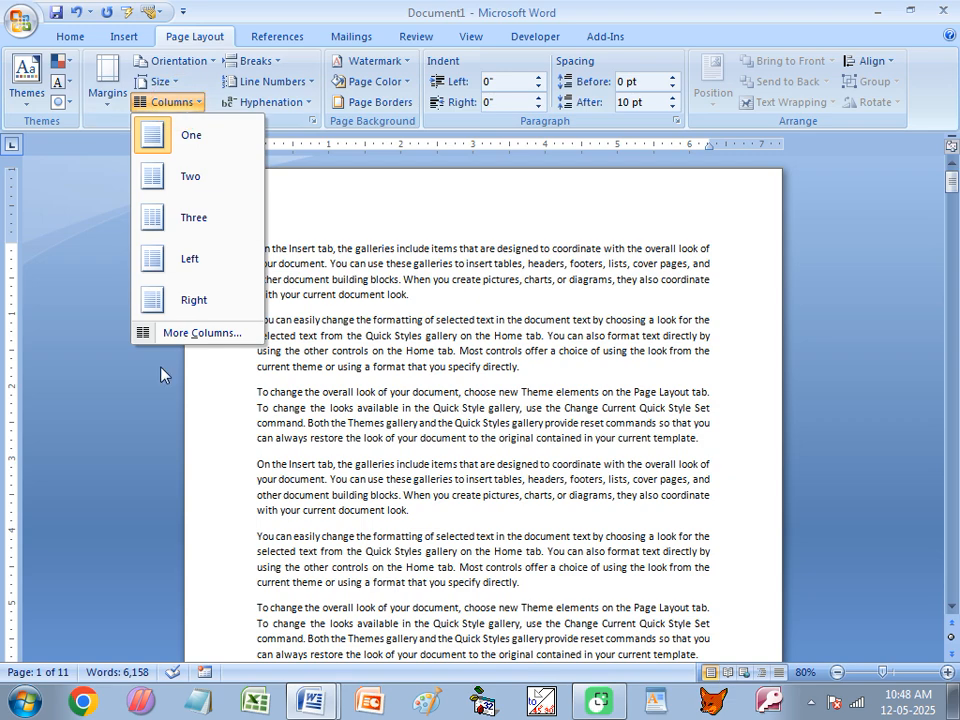
{"action": "left_click", "coordinate": [180, 335]}
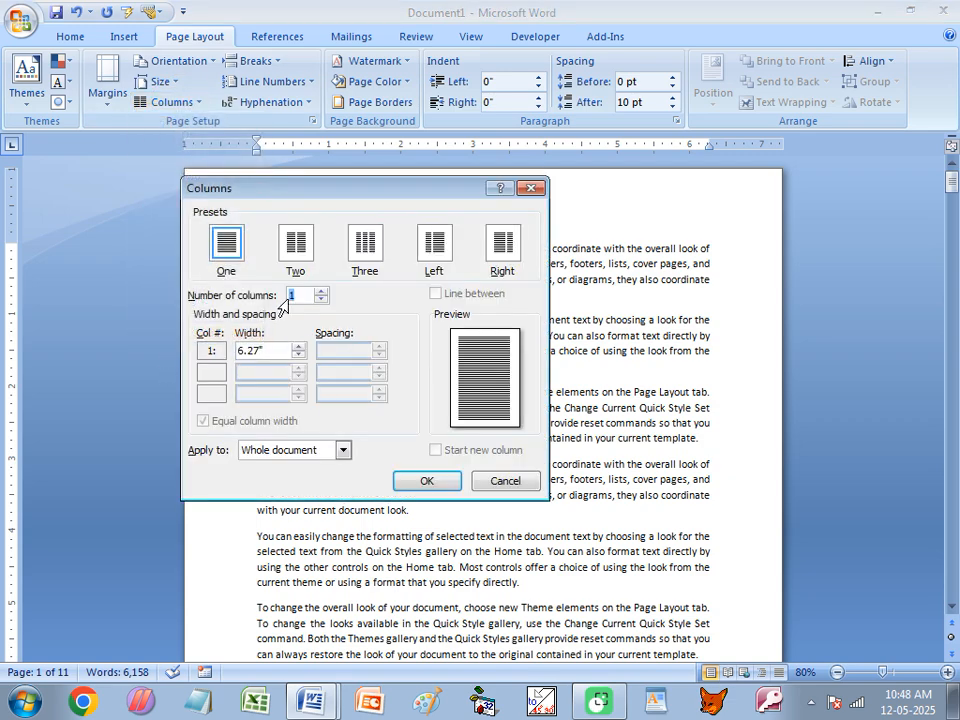
{"action": "left_click", "coordinate": [322, 292]}
{"action": "left_click", "coordinate": [322, 290]}
{"action": "left_click", "coordinate": [321, 290]}
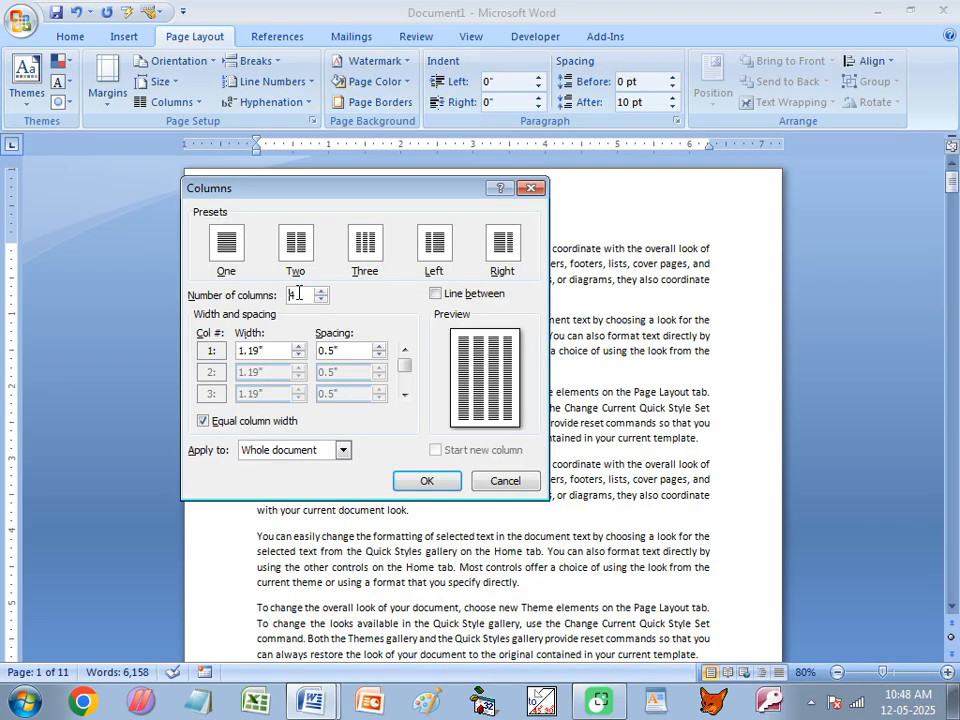
{"action": "left_click", "coordinate": [437, 294]}
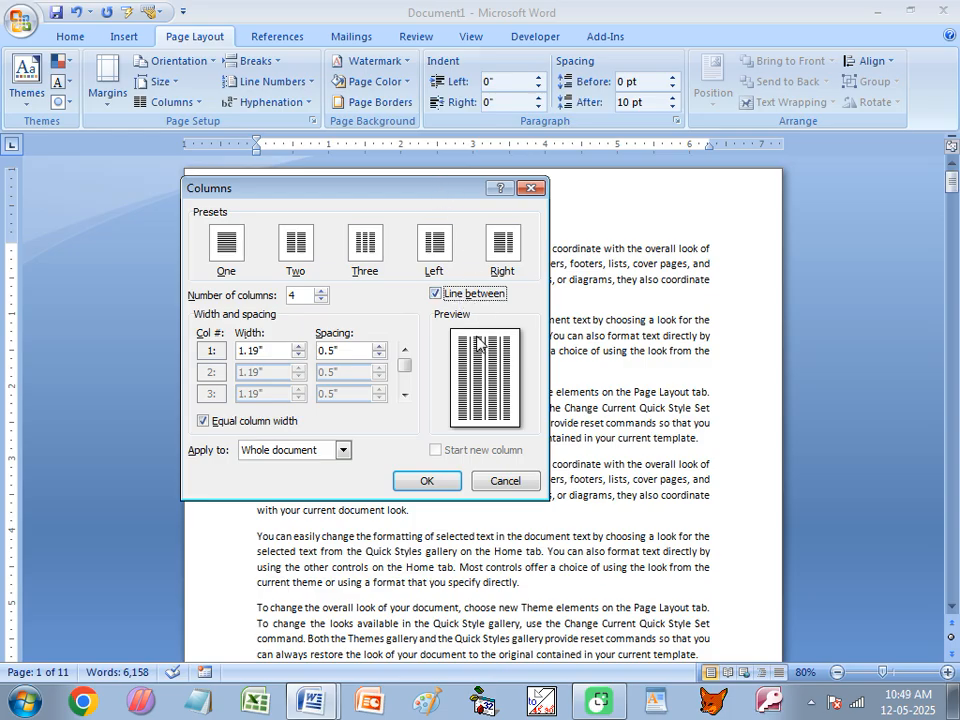
{"action": "left_click", "coordinate": [426, 481]}
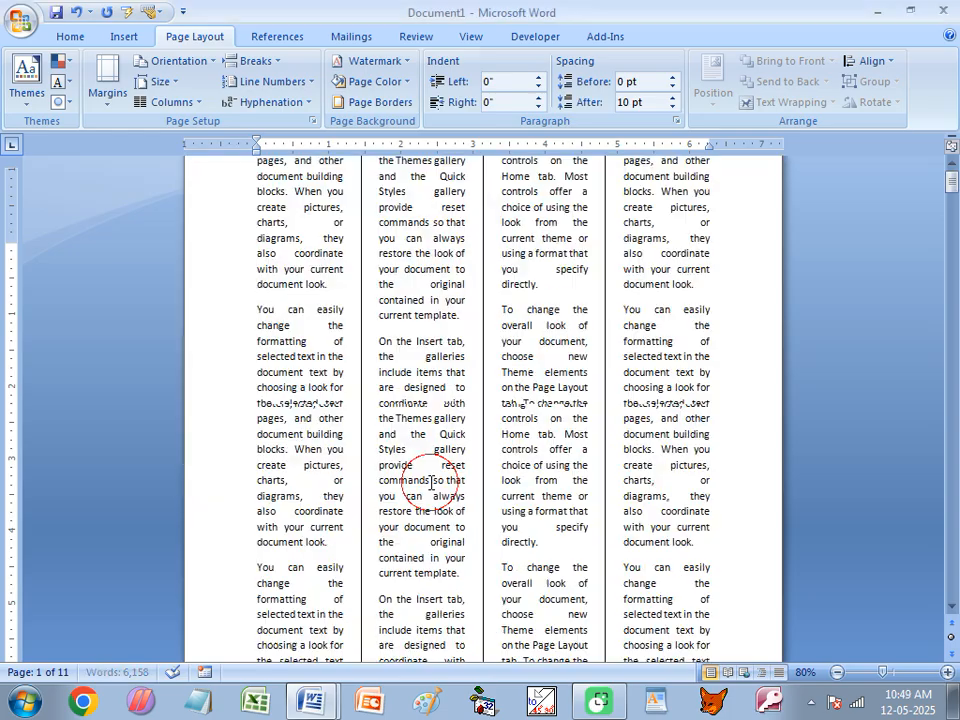
{"action": "scroll", "coordinate": [491, 478], "scroll_direction": "up", "scroll_amount": 3}
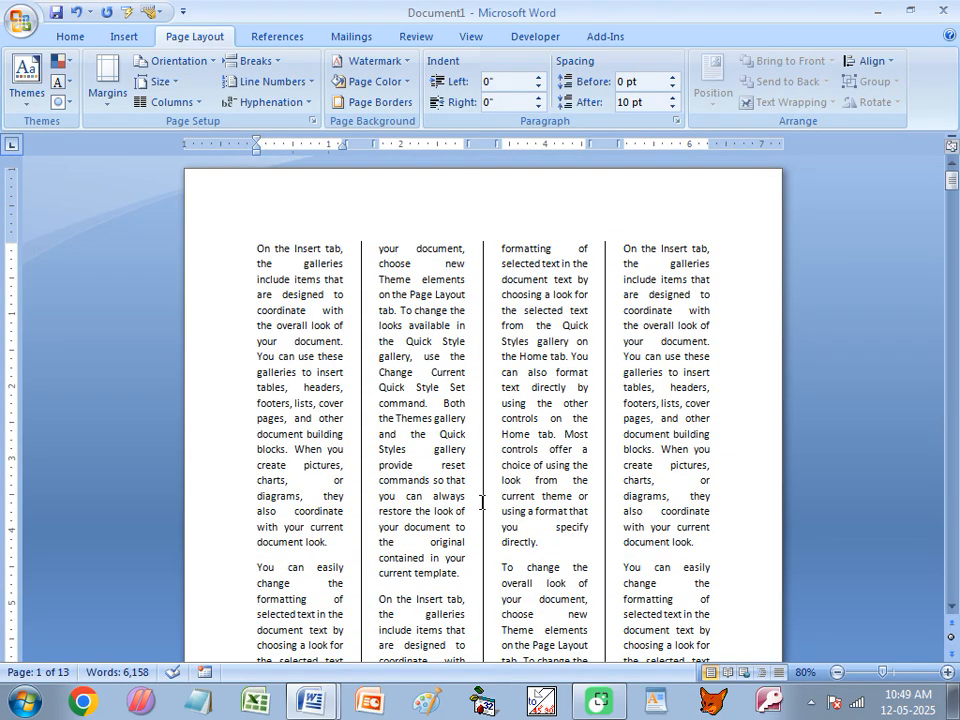
Step: Reduce the custom column count to 1 for the whole document and apply it
{"action": "left_click", "coordinate": [162, 101]}
{"action": "left_click", "coordinate": [200, 333]}
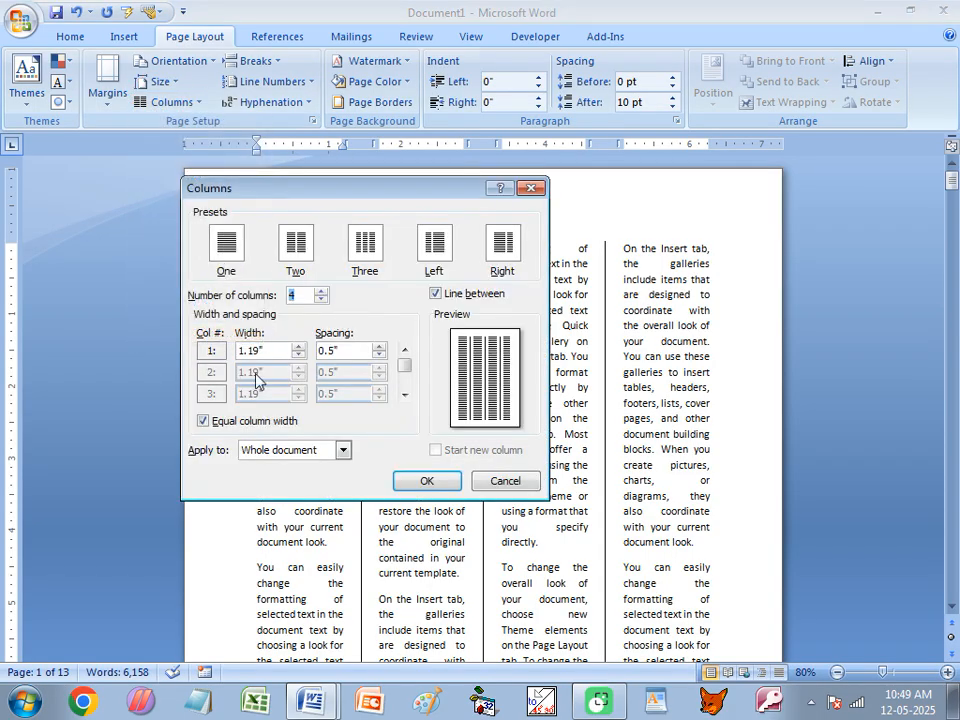
{"action": "left_click", "coordinate": [321, 300]}
{"action": "left_click", "coordinate": [321, 300]}
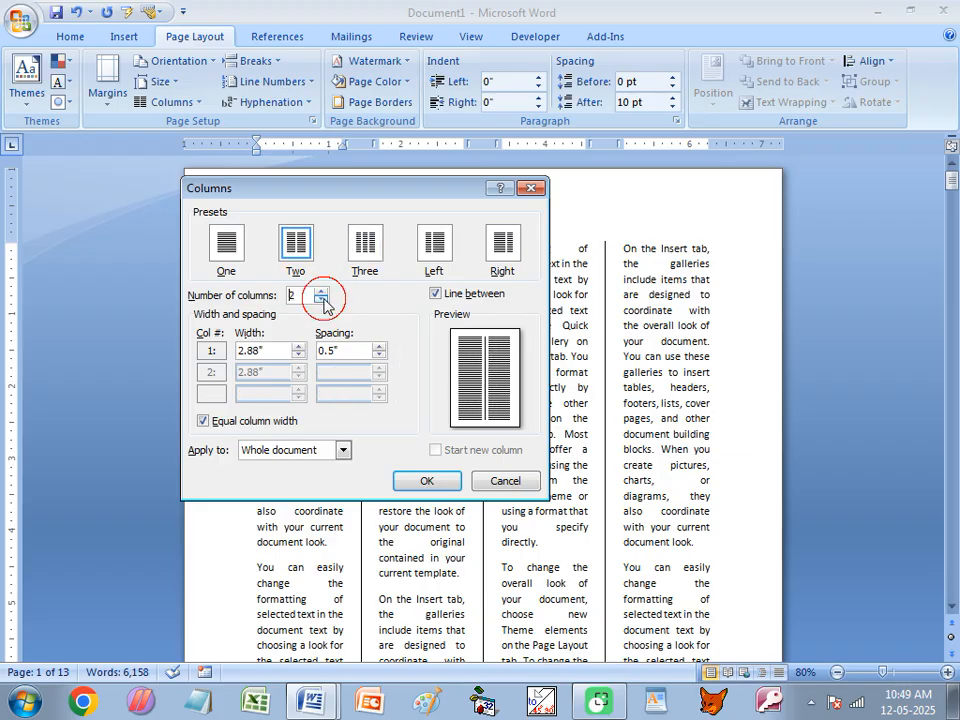
{"action": "left_click", "coordinate": [321, 300]}
{"action": "double_click", "coordinate": [294, 298]}
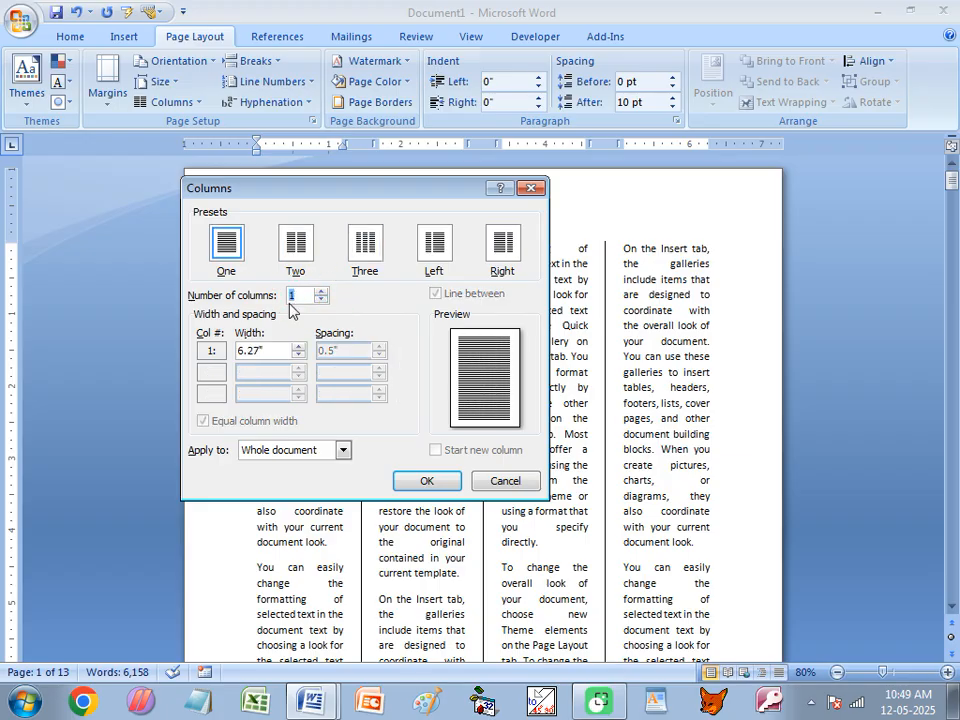
{"action": "left_click", "coordinate": [426, 481]}
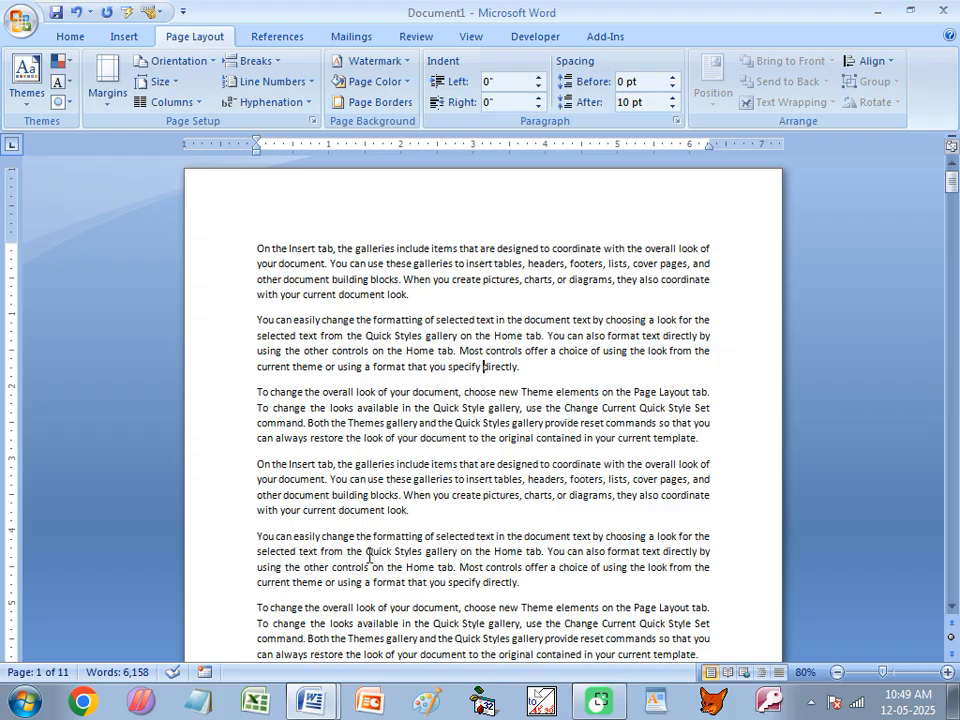
Step: Select the fourth to sixth paragraphs and set their custom column count to 3, with a line between
{"action": "left_click_drag", "start_coordinate": [250, 252], "coordinate": [703, 437]}
{"action": "scroll", "coordinate": [390, 497], "scroll_direction": "down", "scroll_amount": 3}
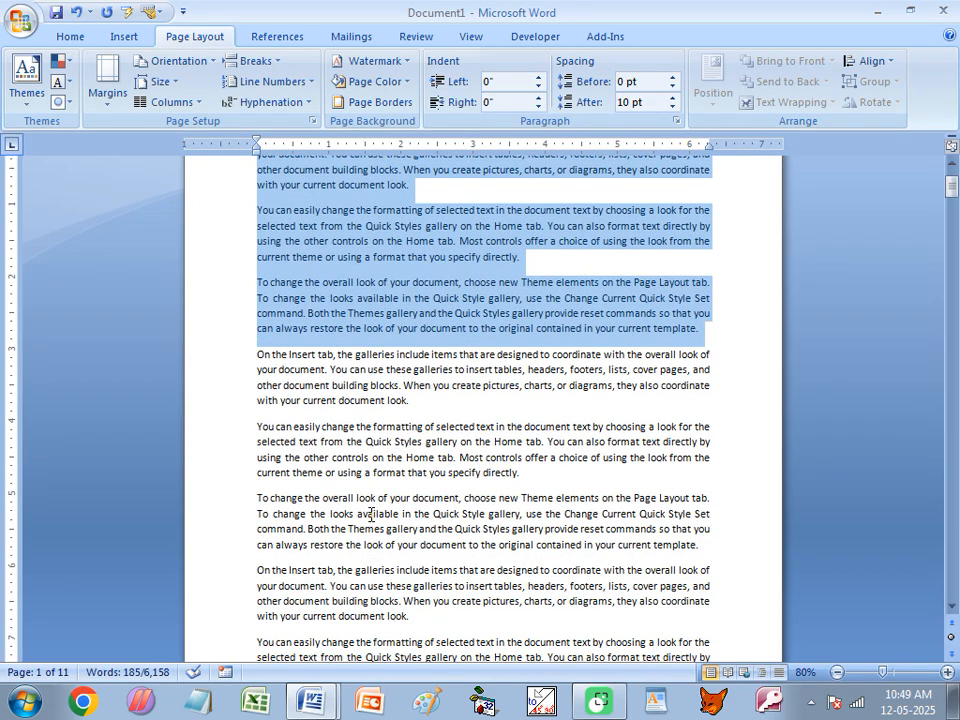
{"action": "left_click_drag", "start_coordinate": [254, 318], "coordinate": [678, 507]}
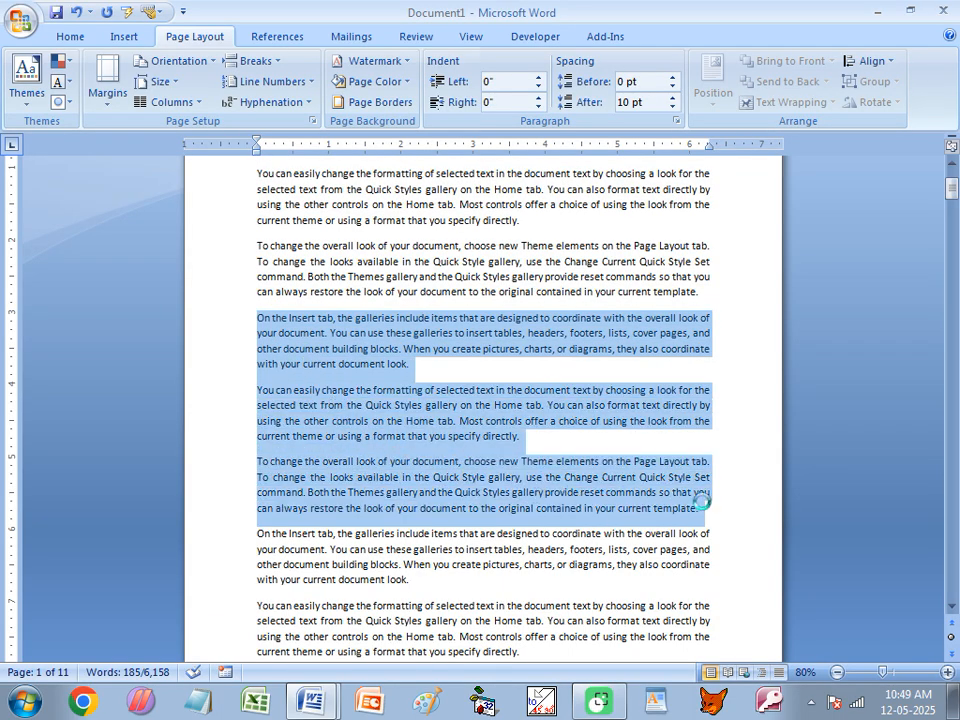
{"action": "scroll", "coordinate": [418, 457], "scroll_direction": "down", "scroll_amount": 3}
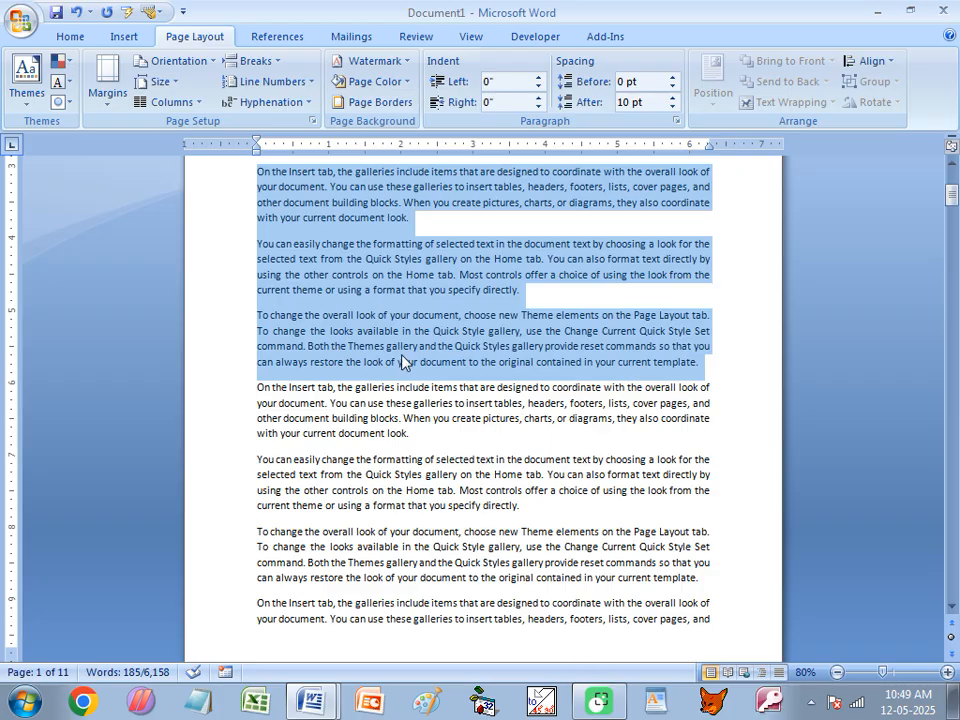
{"action": "scroll", "coordinate": [404, 362], "scroll_direction": "up", "scroll_amount": 3}
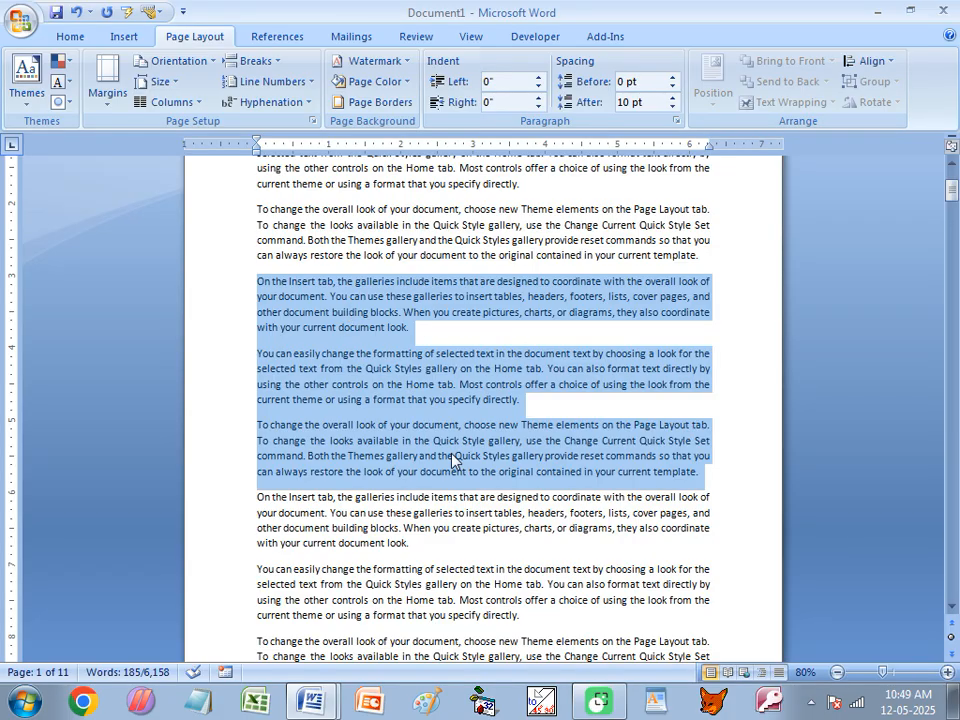
{"action": "left_click", "coordinate": [170, 104]}
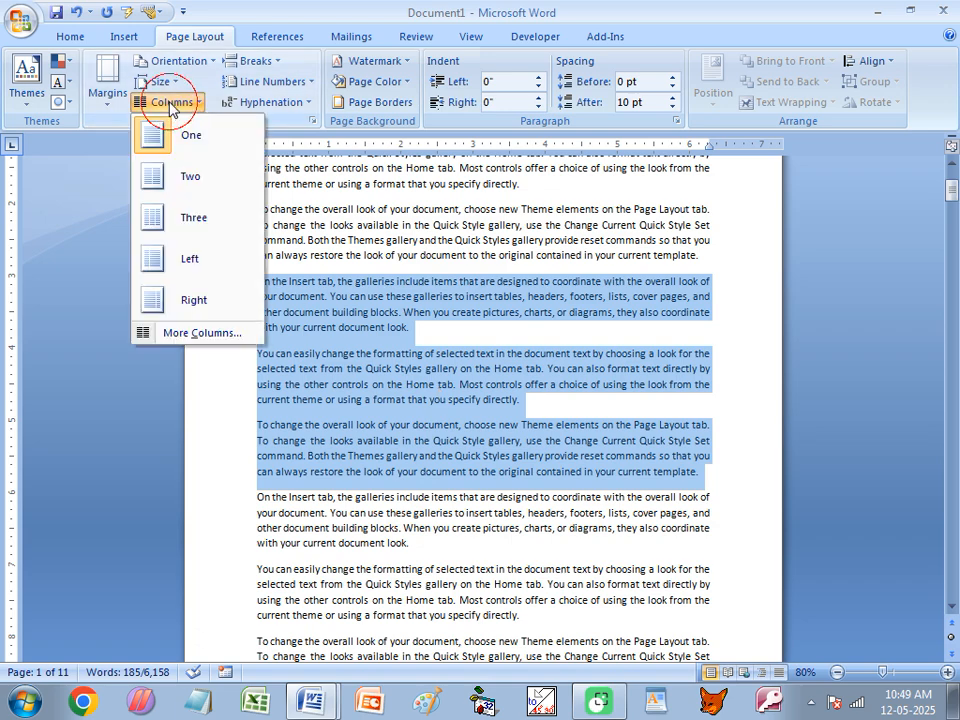
{"action": "left_click", "coordinate": [203, 337]}
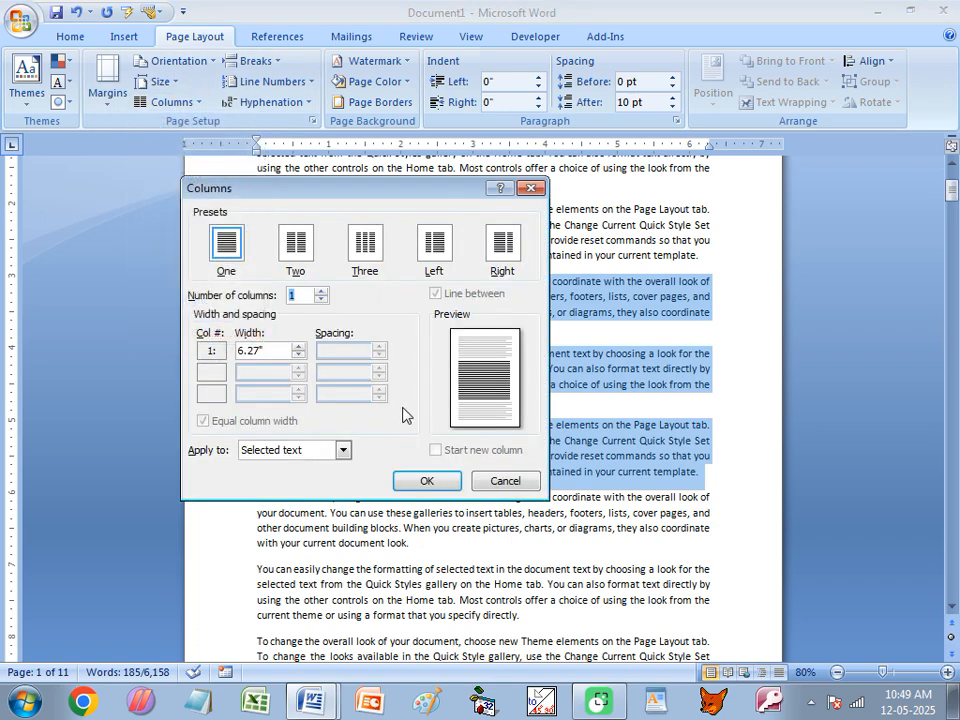
{"action": "left_click", "coordinate": [320, 291]}
{"action": "left_click", "coordinate": [320, 291]}
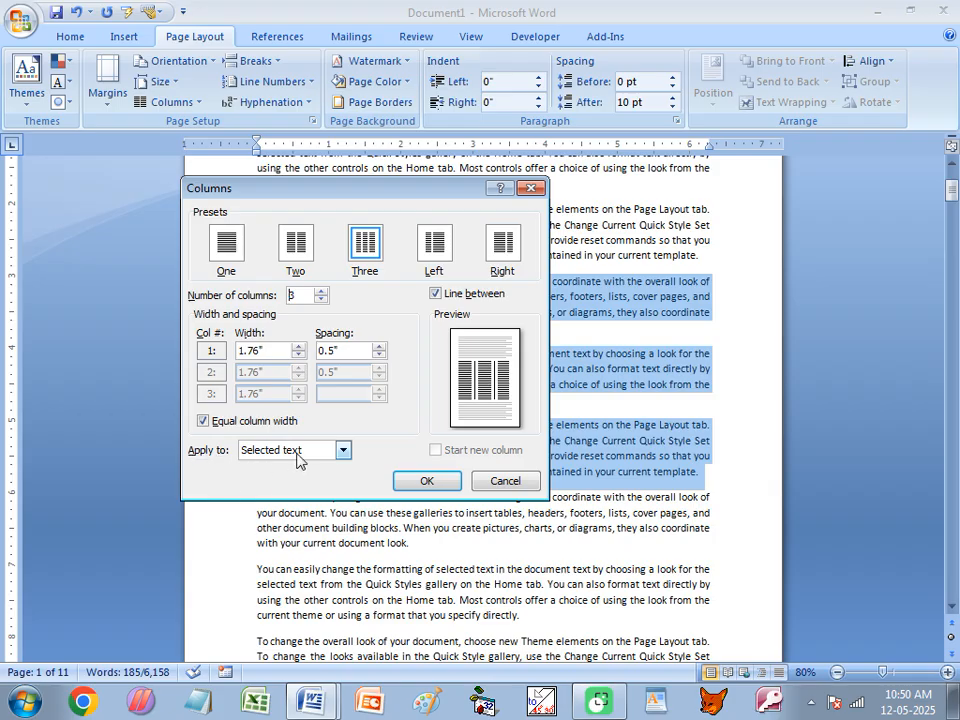
Step: Preview the three columns on the whole document, then apply them to the selected text only and check the page
{"action": "left_click", "coordinate": [342, 450]}
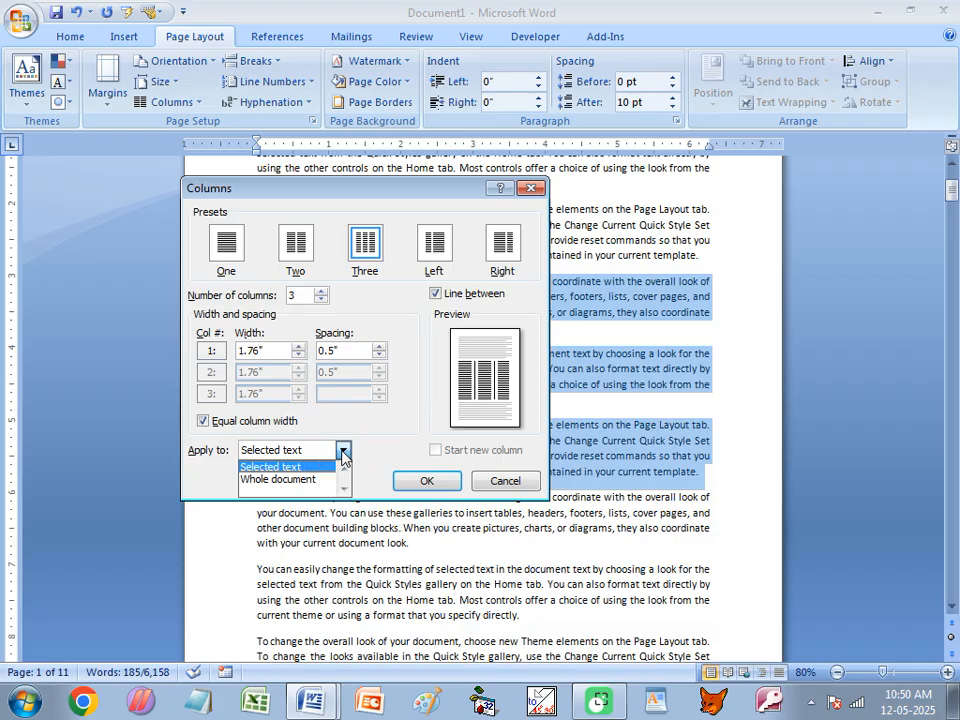
{"action": "left_click", "coordinate": [292, 480]}
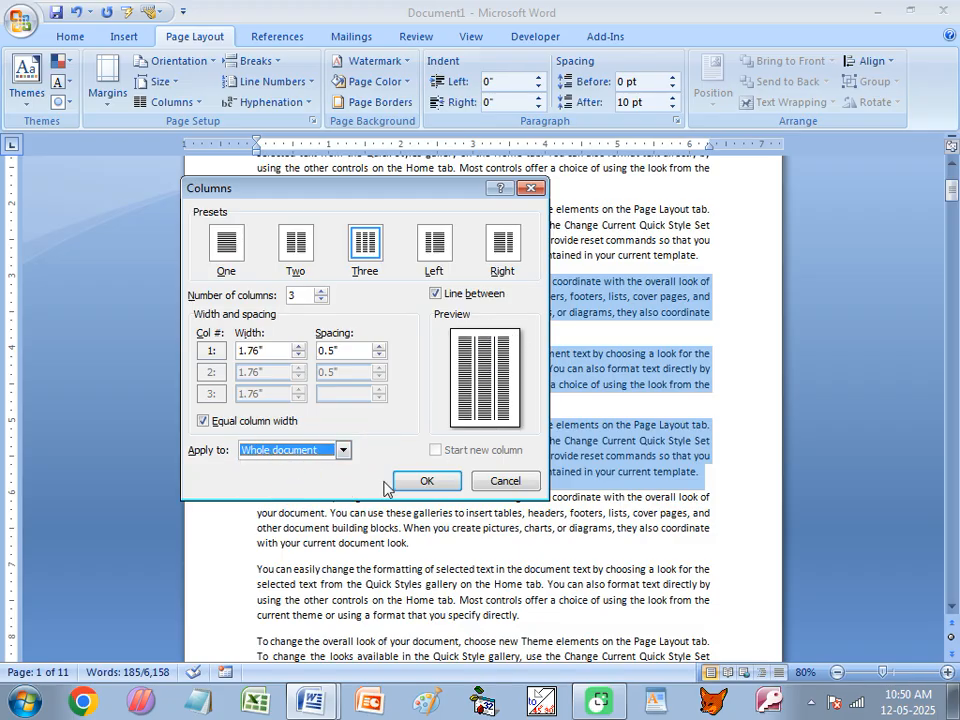
{"action": "left_click", "coordinate": [343, 450]}
{"action": "left_click", "coordinate": [260, 464]}
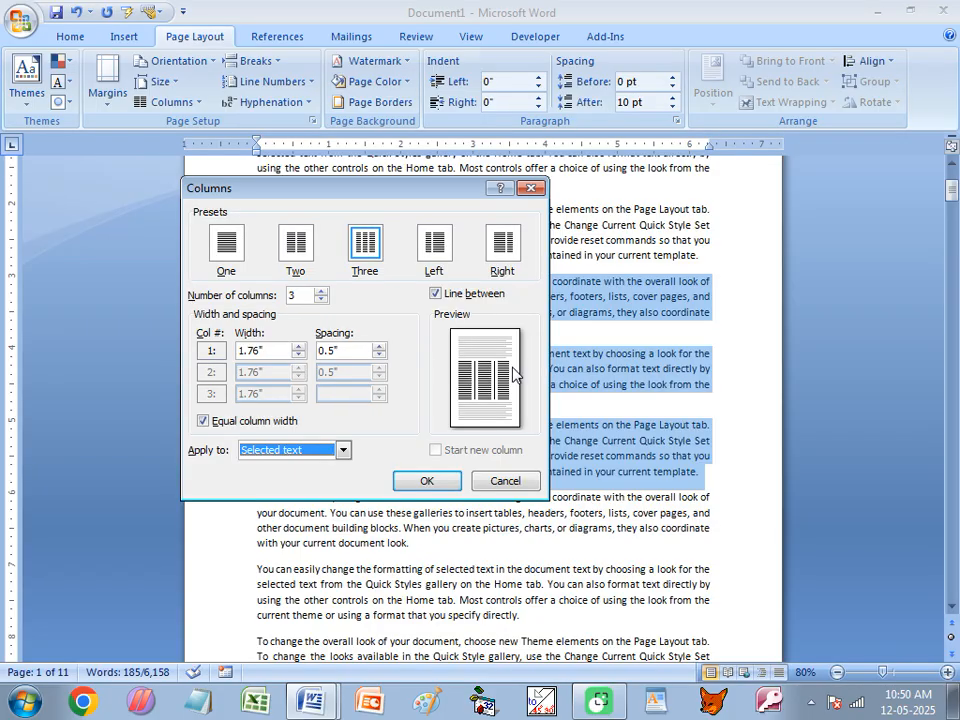
{"action": "left_click", "coordinate": [428, 481]}
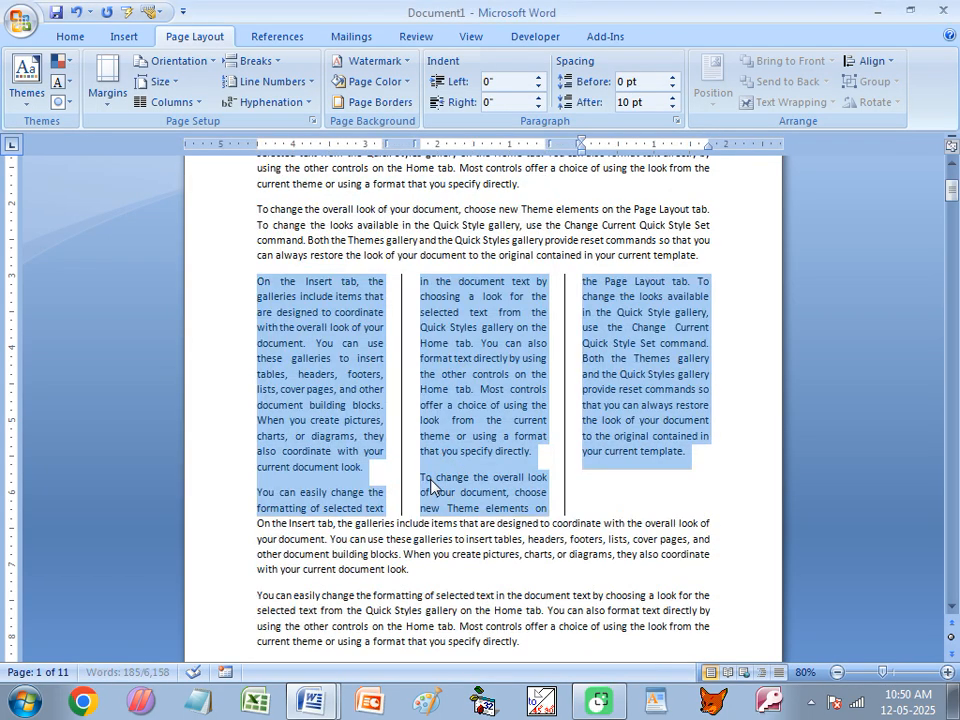
{"action": "left_click", "coordinate": [520, 360]}
{"action": "scroll", "coordinate": [516, 521], "scroll_direction": "down", "scroll_amount": 2}
{"action": "scroll", "coordinate": [412, 473], "scroll_direction": "up", "scroll_amount": 5}
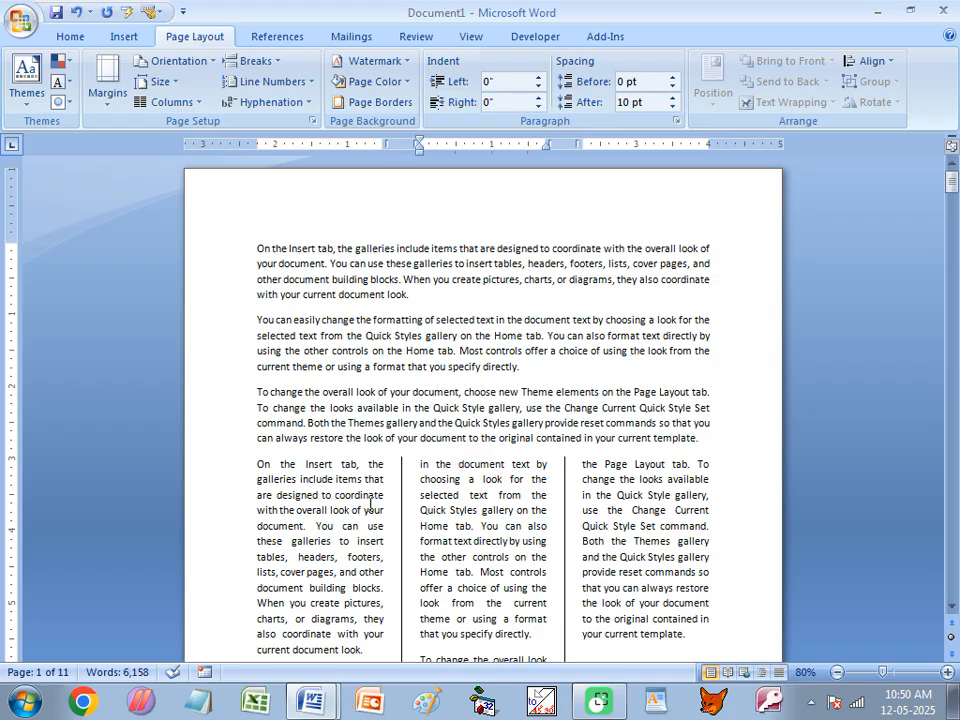
Step: Return the text of the three-column block to a single column
{"action": "scroll", "coordinate": [370, 504], "scroll_direction": "down", "scroll_amount": 2}
{"action": "left_click_drag", "start_coordinate": [257, 354], "coordinate": [675, 574]}
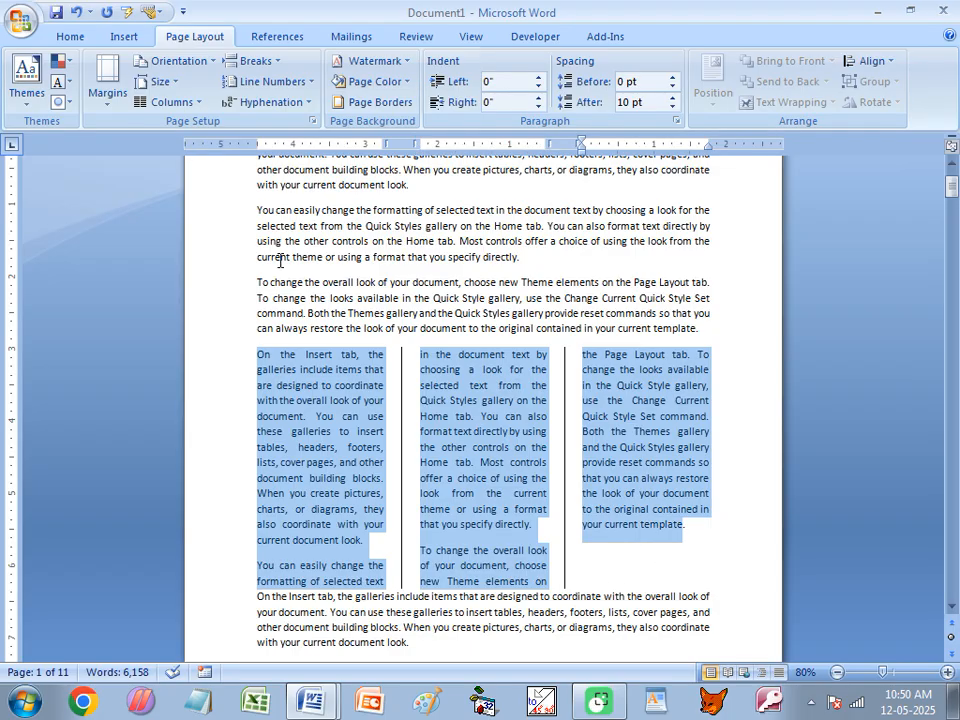
{"action": "left_click", "coordinate": [170, 102]}
{"action": "left_click", "coordinate": [163, 136]}
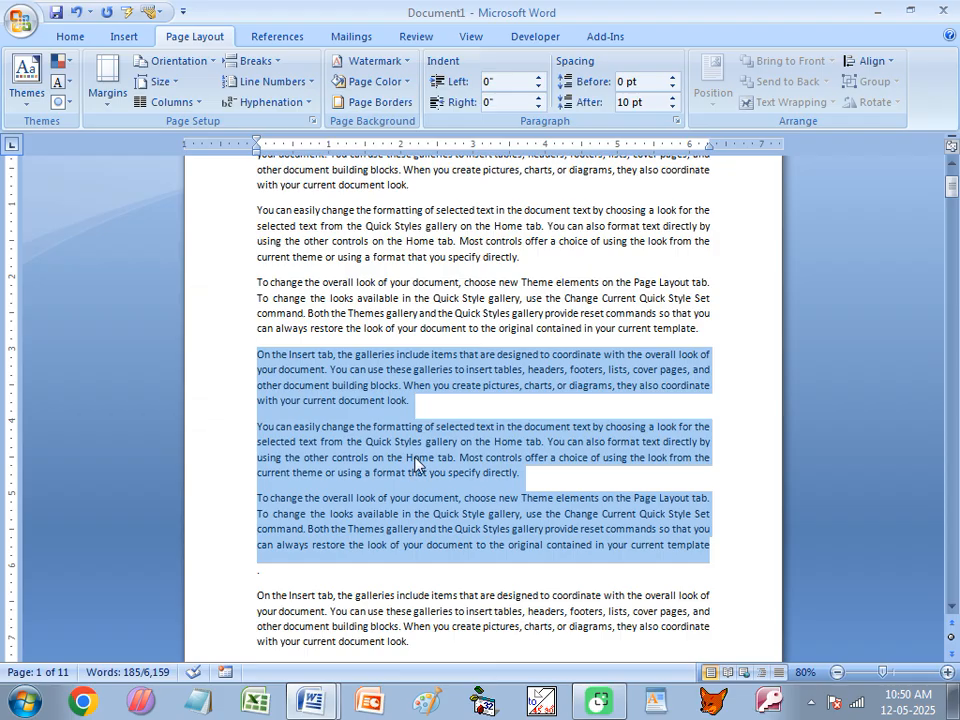
{"action": "left_click", "coordinate": [484, 407]}
{"action": "scroll", "coordinate": [486, 459], "scroll_direction": "up", "scroll_amount": 3}
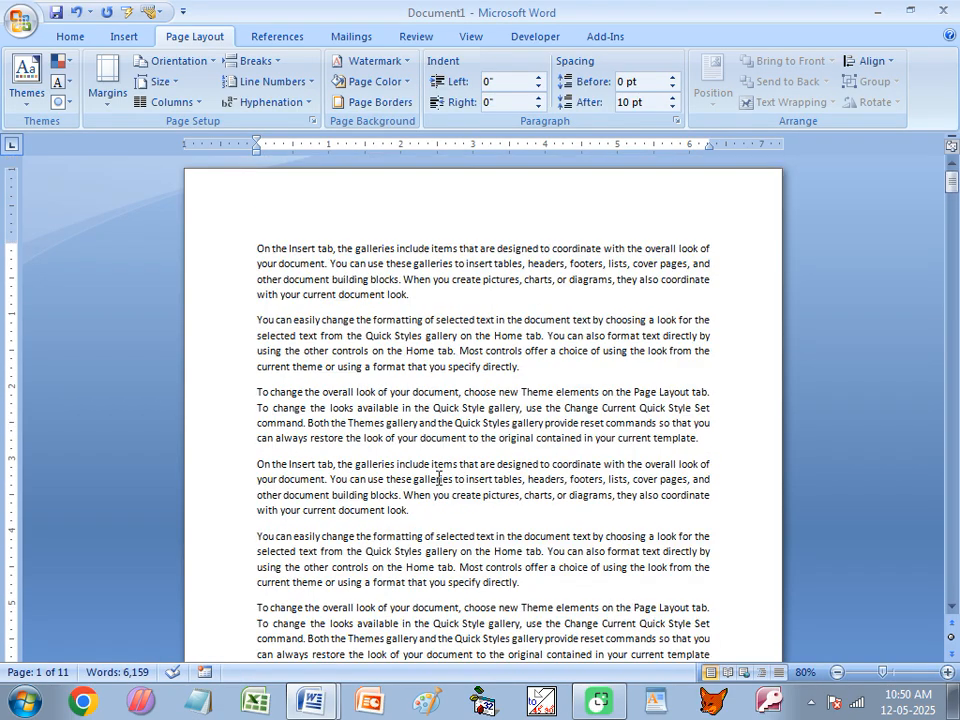
{"action": "left_click_drag", "start_coordinate": [254, 244], "coordinate": [692, 506]}
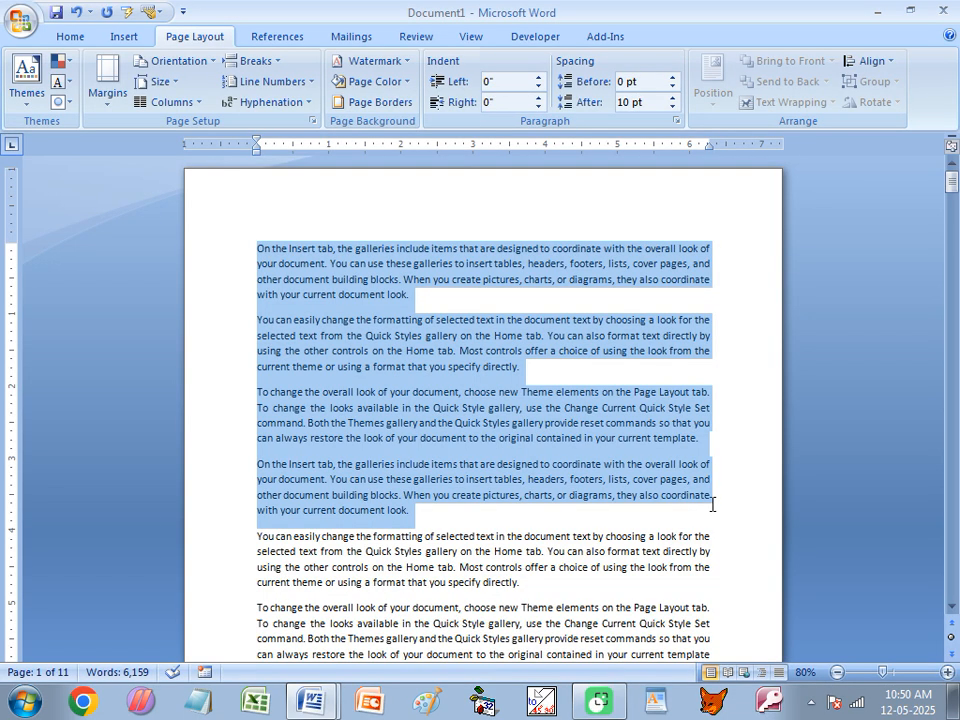
{"action": "scroll", "coordinate": [636, 505], "scroll_direction": "down", "scroll_amount": 3}
{"action": "left_click", "coordinate": [416, 406]}
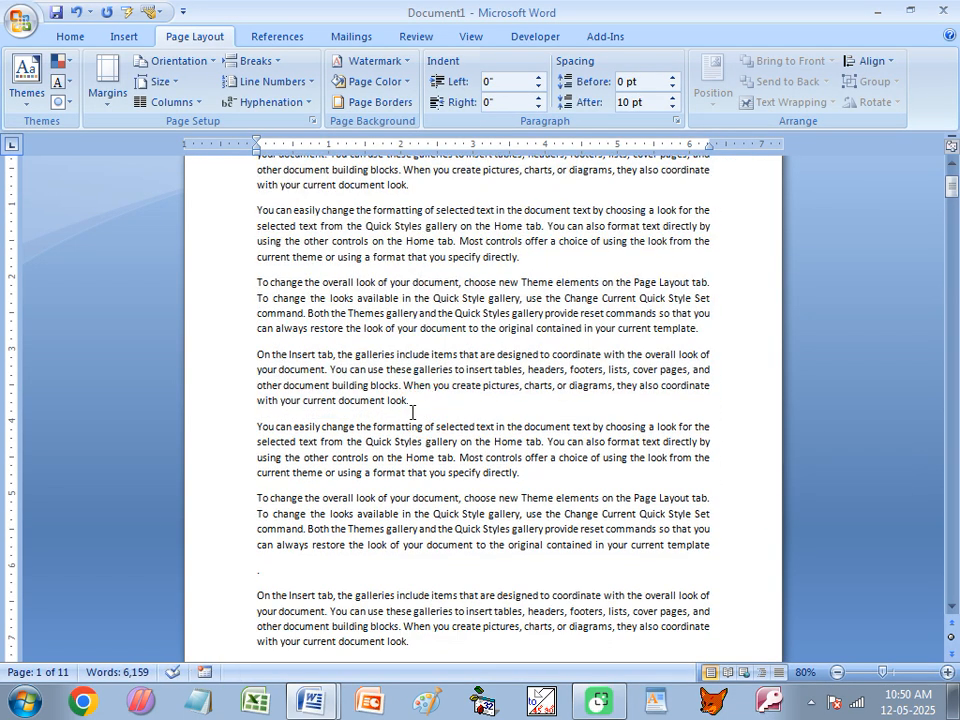
Step: Place the insertion point before the fifth paragraph and set the custom column count to 4, with a line between
{"action": "left_click", "coordinate": [258, 421]}
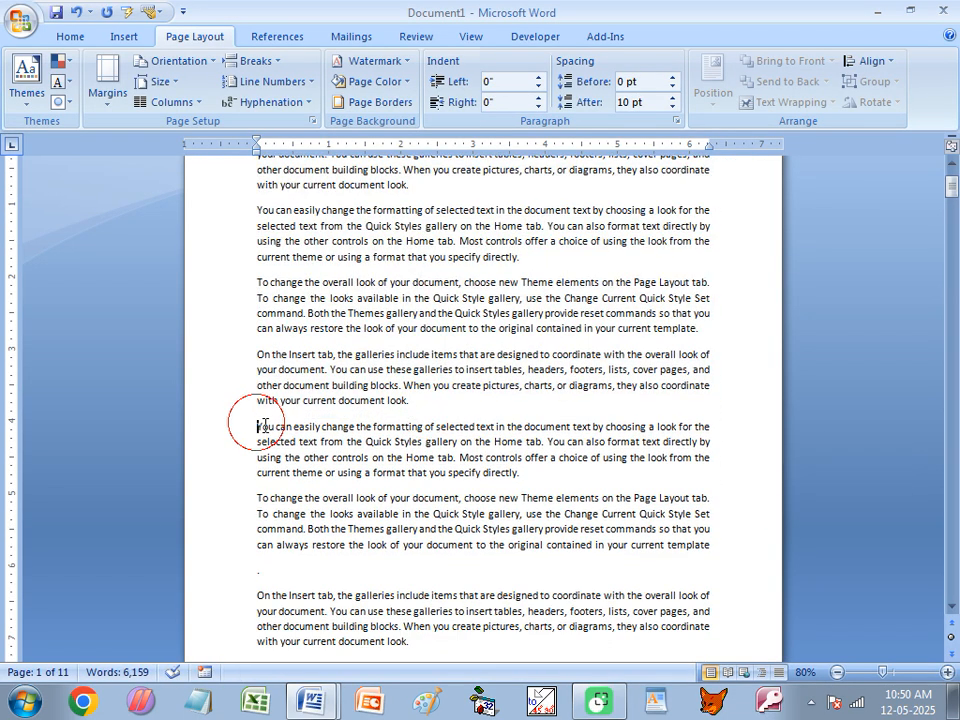
{"action": "scroll", "coordinate": [435, 444], "scroll_direction": "down", "scroll_amount": 3}
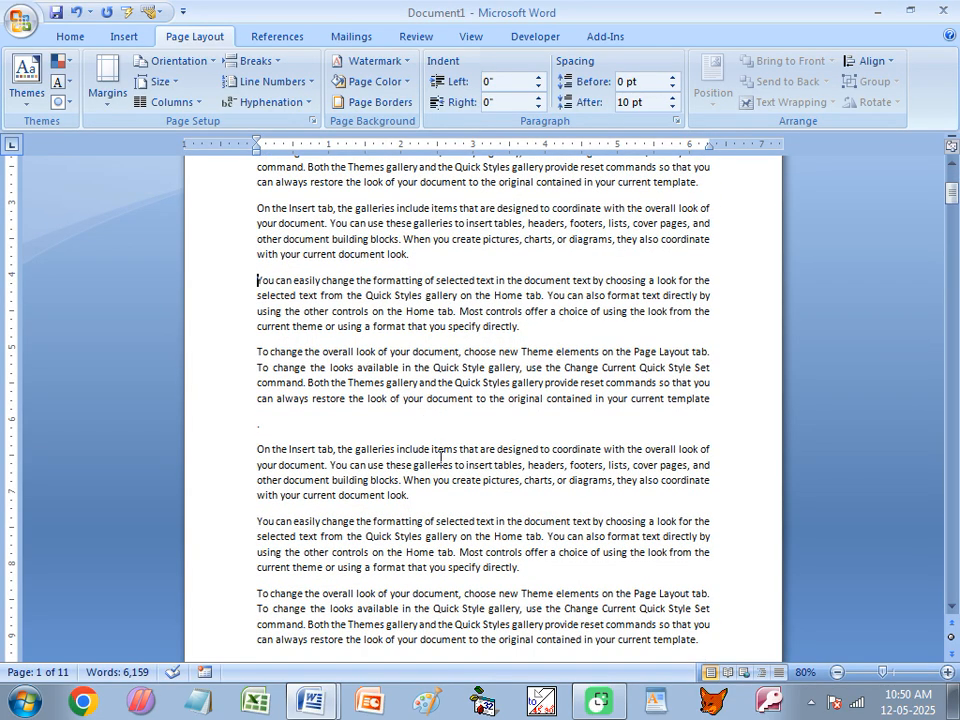
{"action": "scroll", "coordinate": [440, 457], "scroll_direction": "up", "scroll_amount": 3}
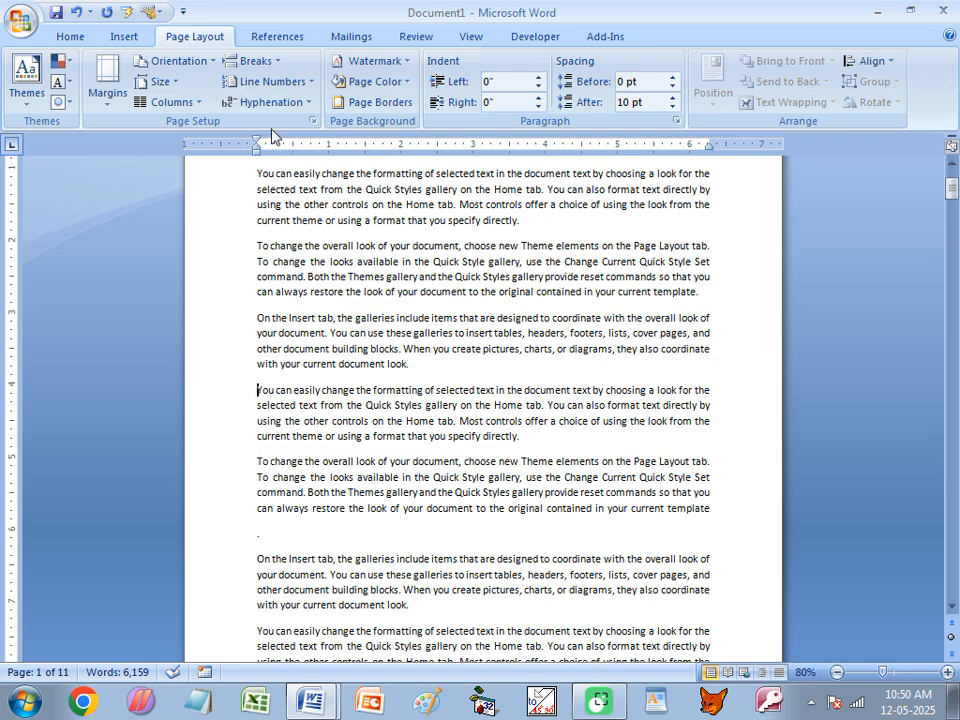
{"action": "left_click", "coordinate": [170, 102]}
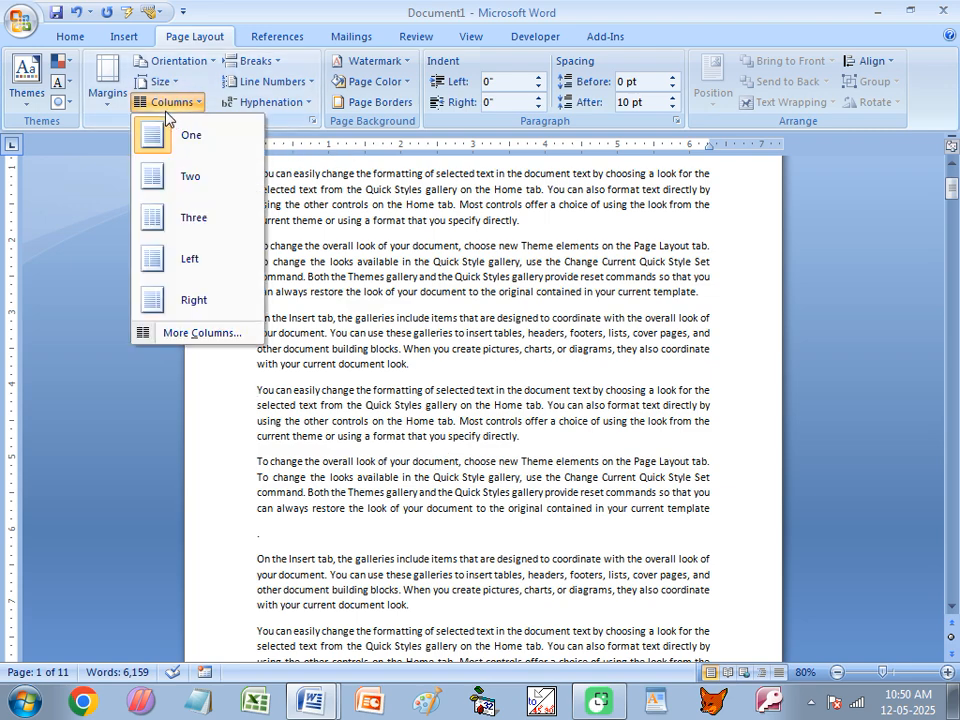
{"action": "left_click", "coordinate": [199, 334]}
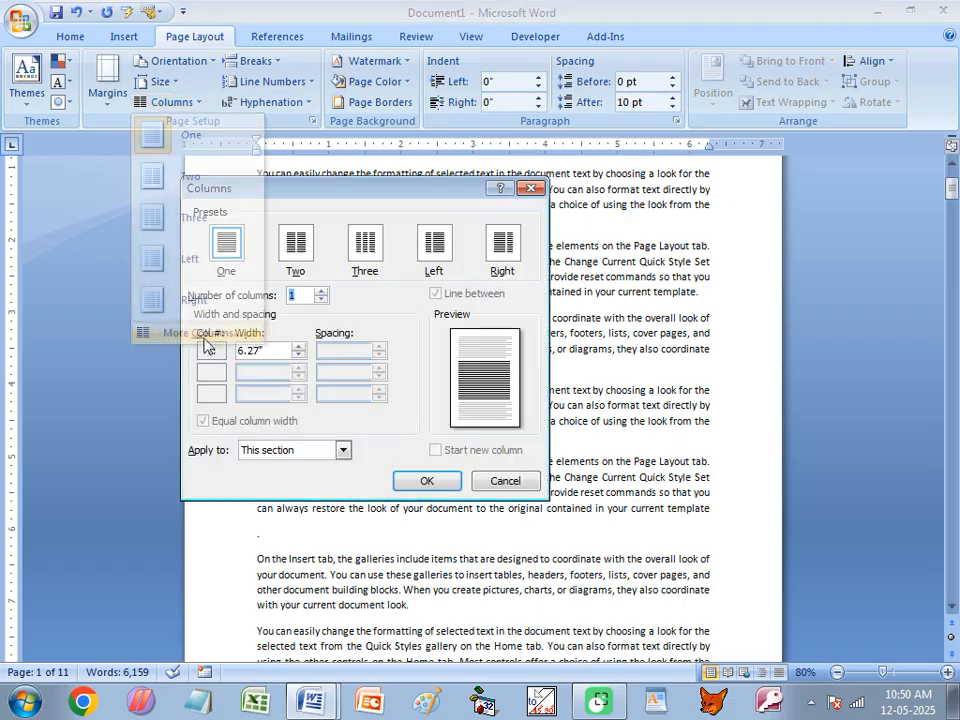
{"action": "left_click", "coordinate": [322, 292]}
{"action": "left_click", "coordinate": [321, 292]}
{"action": "left_click", "coordinate": [321, 292]}
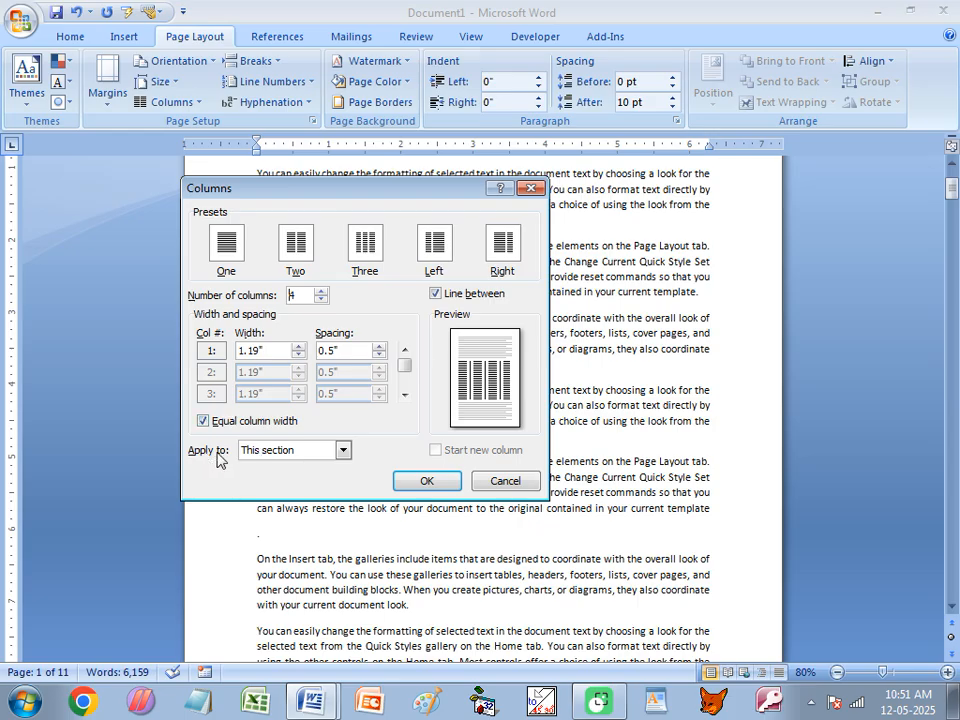
Step: Compare the previews for this section, this point forward and the whole document, then apply the four columns from this point forward
{"action": "left_click", "coordinate": [285, 456]}
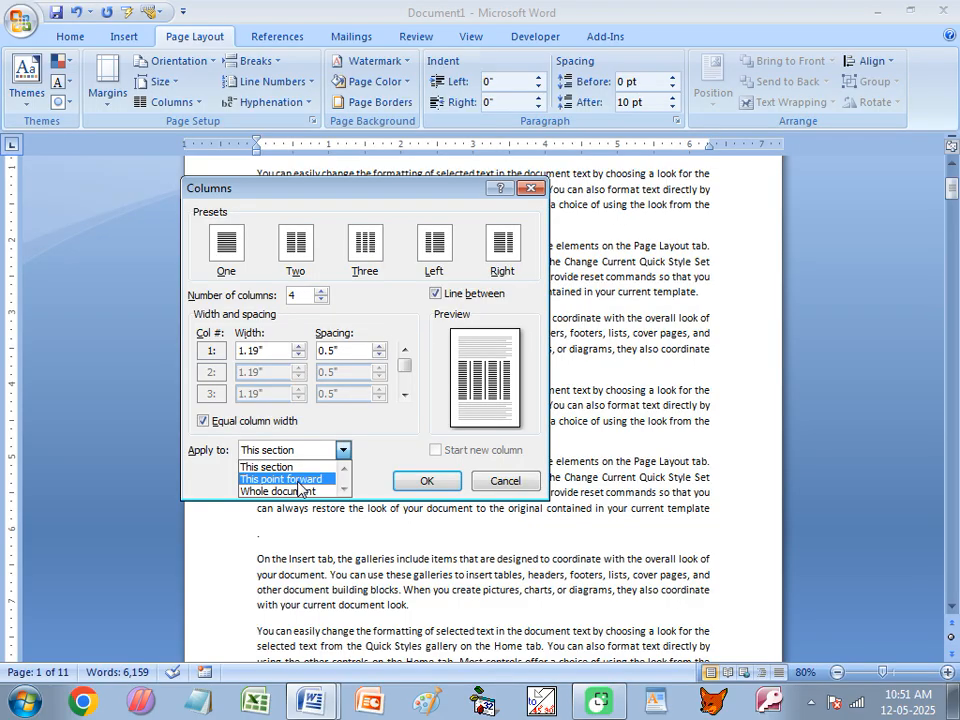
{"action": "left_click", "coordinate": [298, 482]}
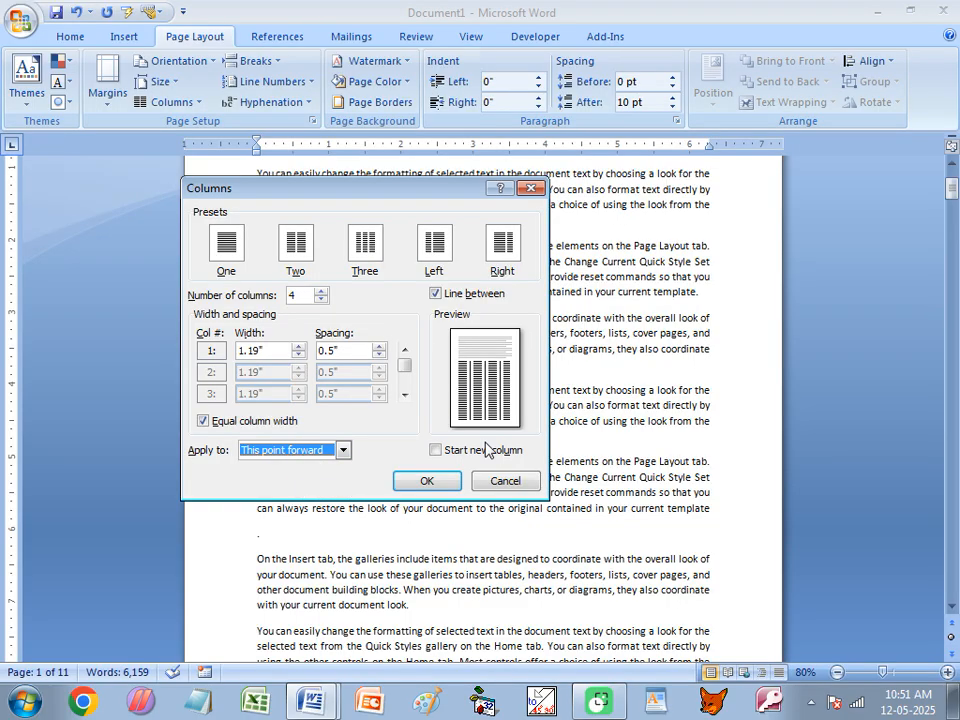
{"action": "left_click", "coordinate": [315, 450]}
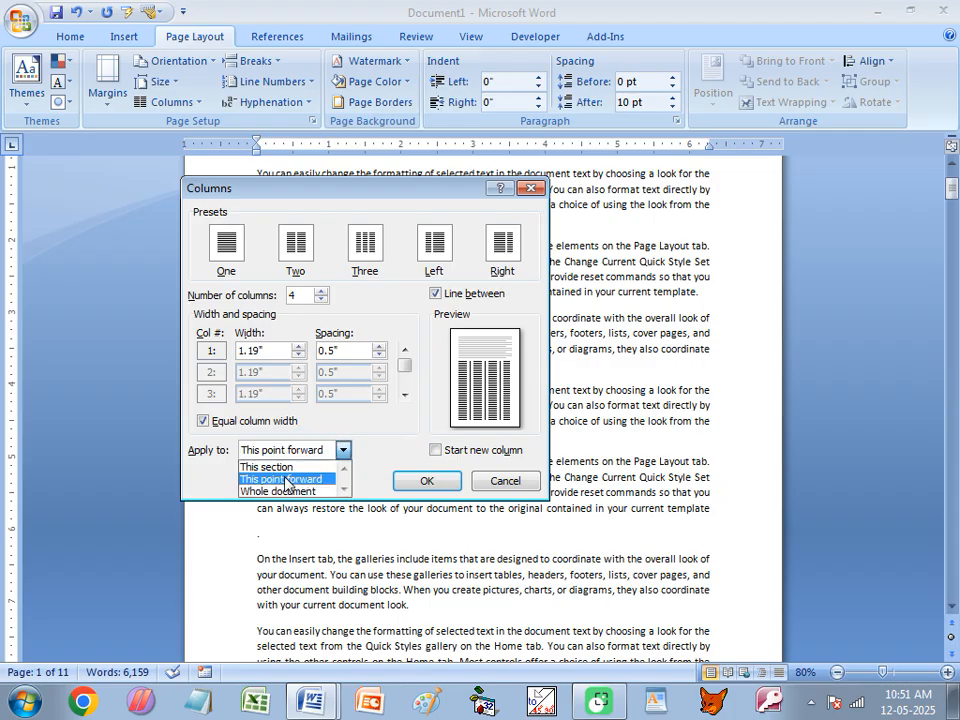
{"action": "left_click", "coordinate": [297, 466]}
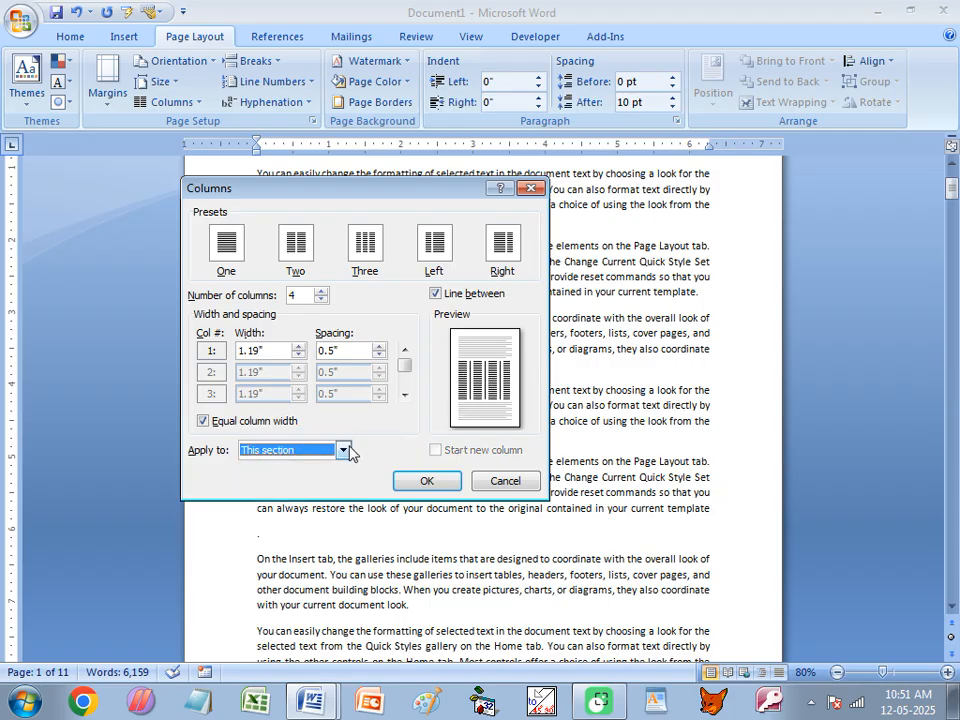
{"action": "left_click", "coordinate": [317, 450]}
{"action": "left_click", "coordinate": [281, 492]}
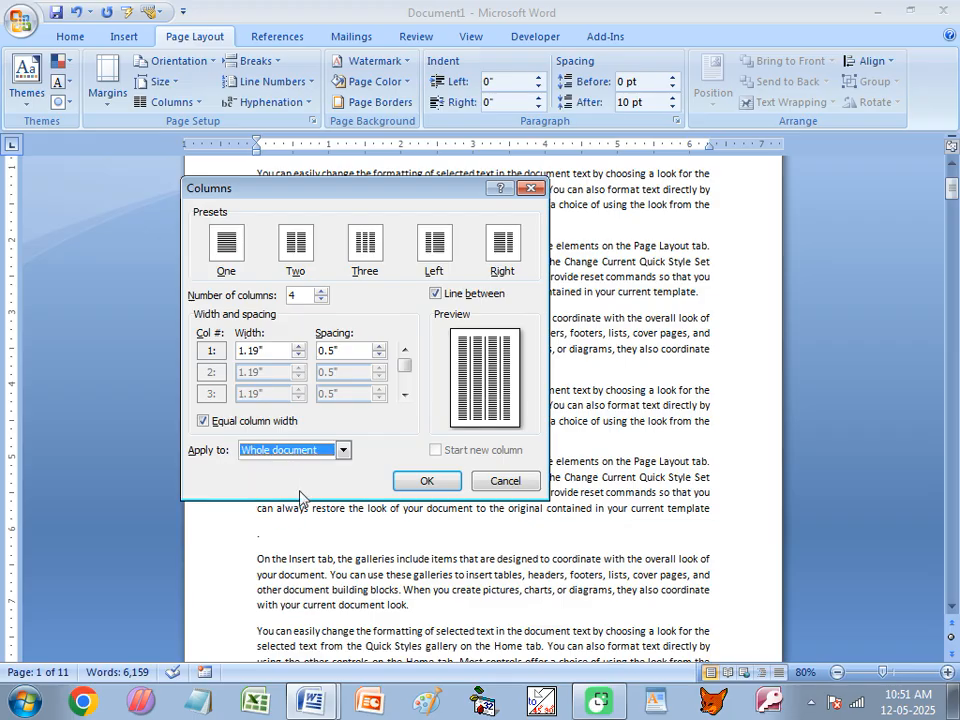
{"action": "left_click", "coordinate": [255, 451]}
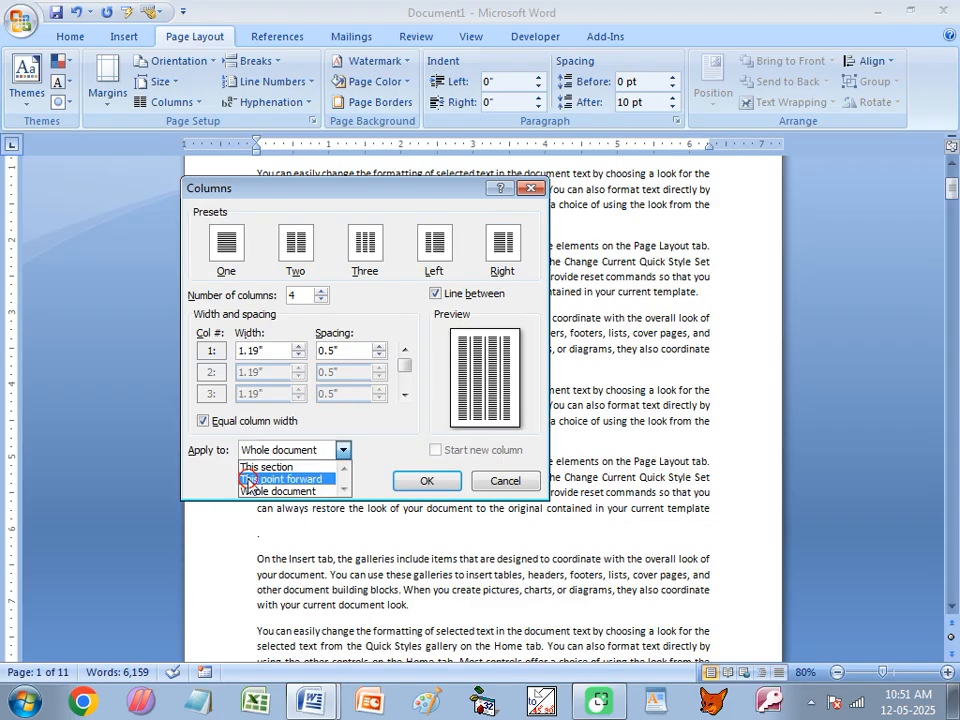
{"action": "left_click", "coordinate": [252, 480]}
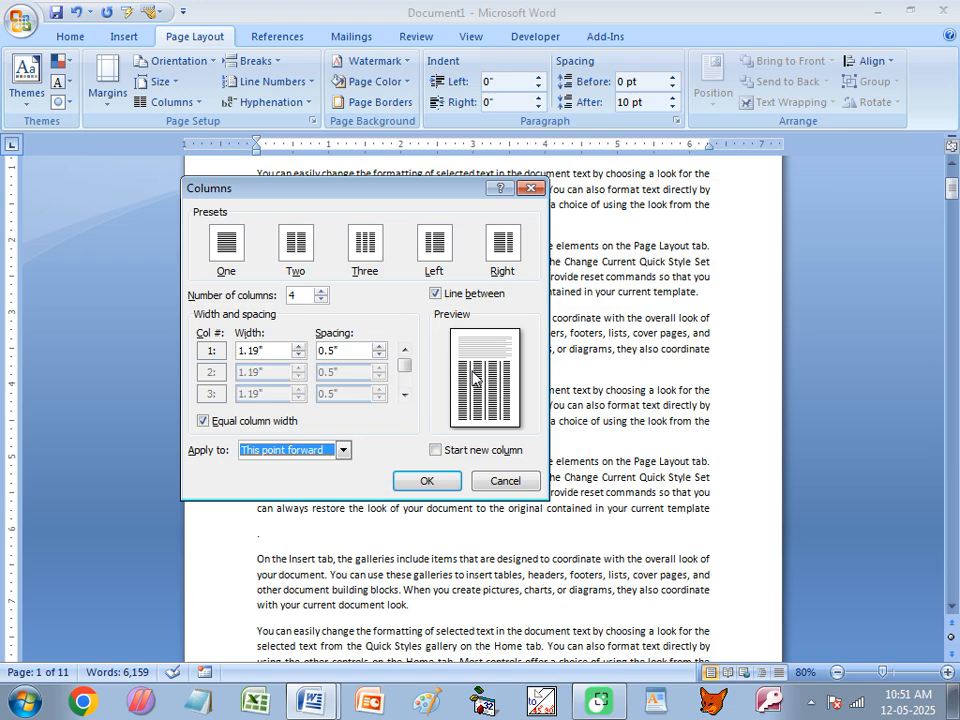
{"action": "left_click", "coordinate": [410, 478]}
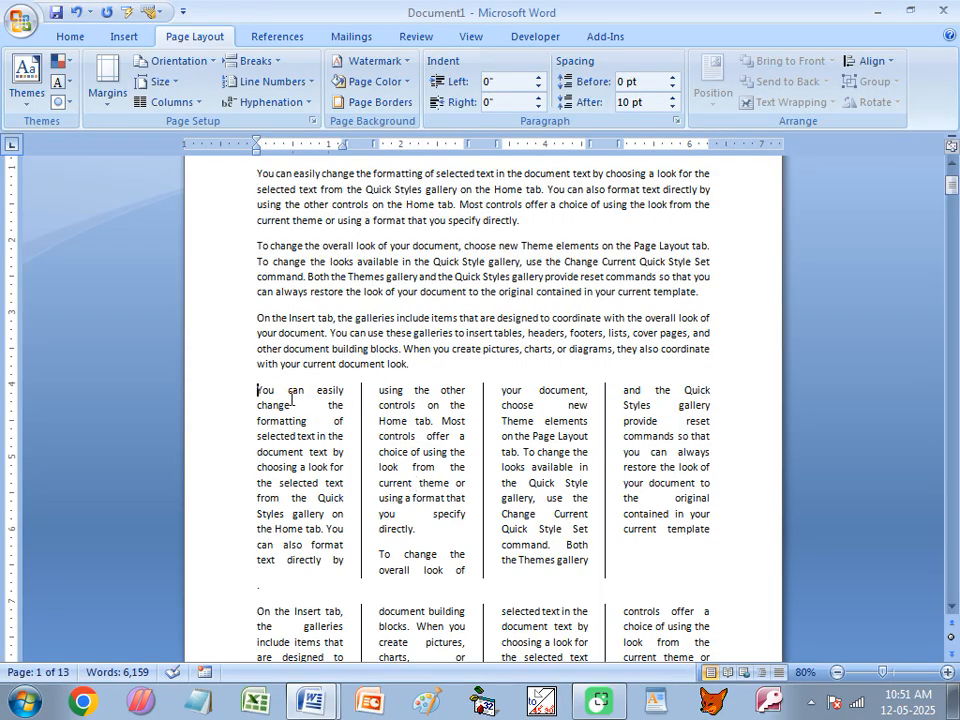
Step: Examine how the four-column layout with dividing lines runs through all the pages of the document
{"action": "scroll", "coordinate": [414, 400], "scroll_direction": "down", "scroll_amount": 12}
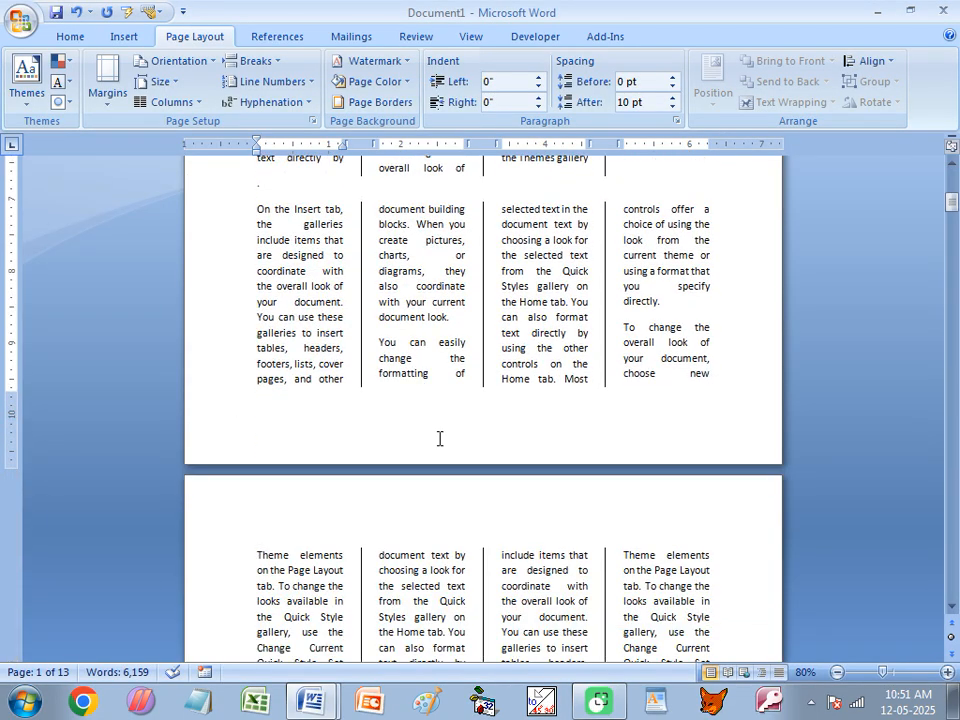
{"action": "scroll", "coordinate": [446, 473], "scroll_direction": "down", "scroll_amount": 12}
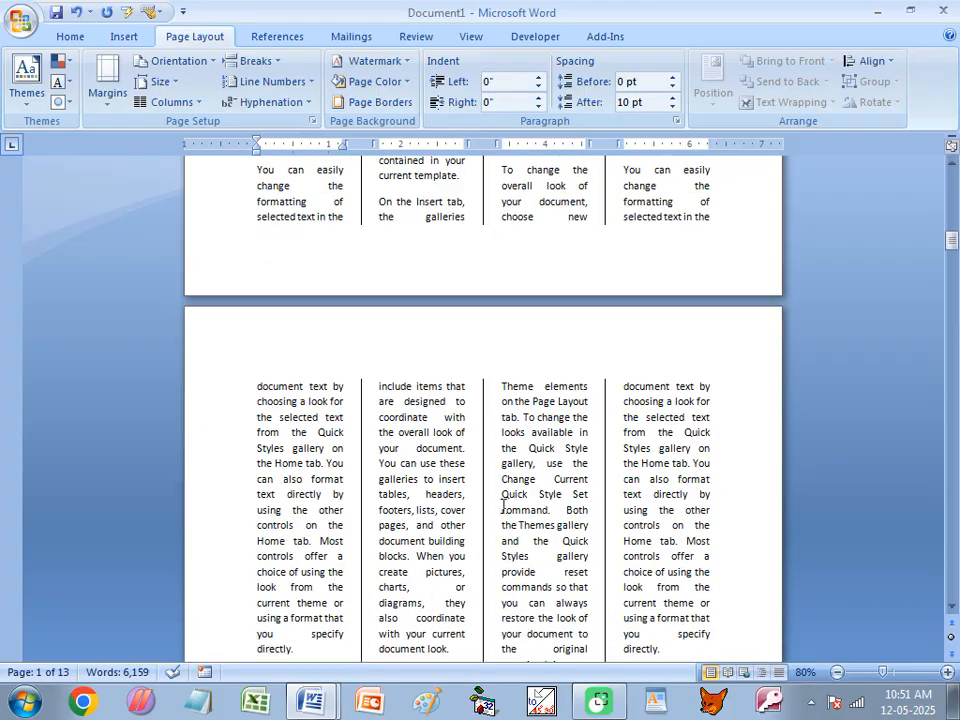
{"action": "scroll", "coordinate": [512, 505], "scroll_direction": "down", "scroll_amount": 15}
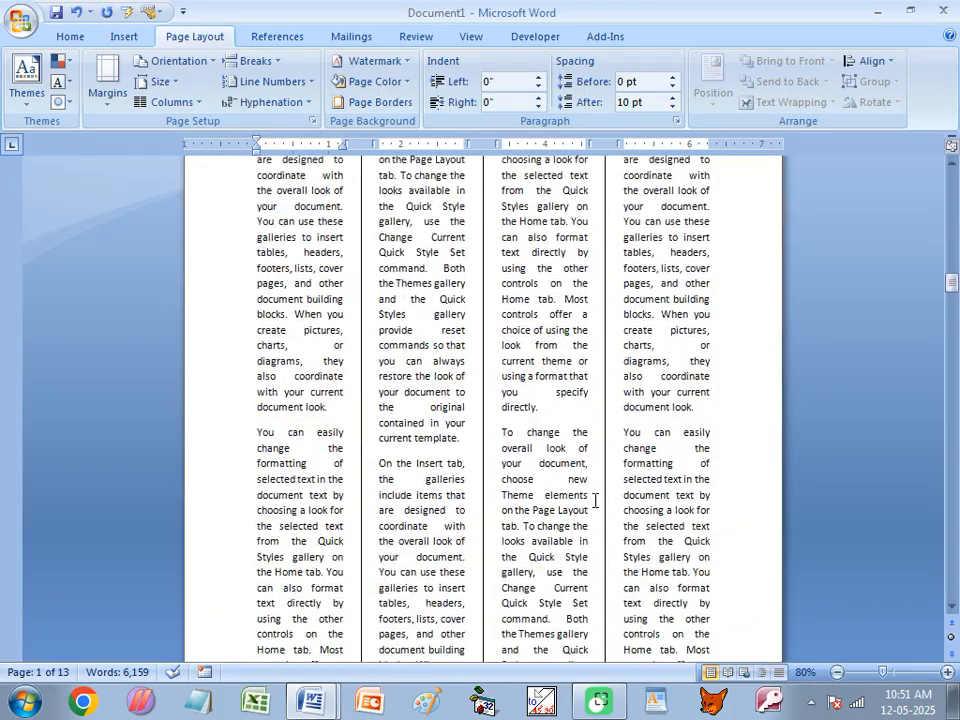
{"action": "scroll", "coordinate": [381, 459], "scroll_direction": "down", "scroll_amount": 1}
{"action": "scroll", "coordinate": [287, 386], "scroll_direction": "down", "scroll_amount": 5}
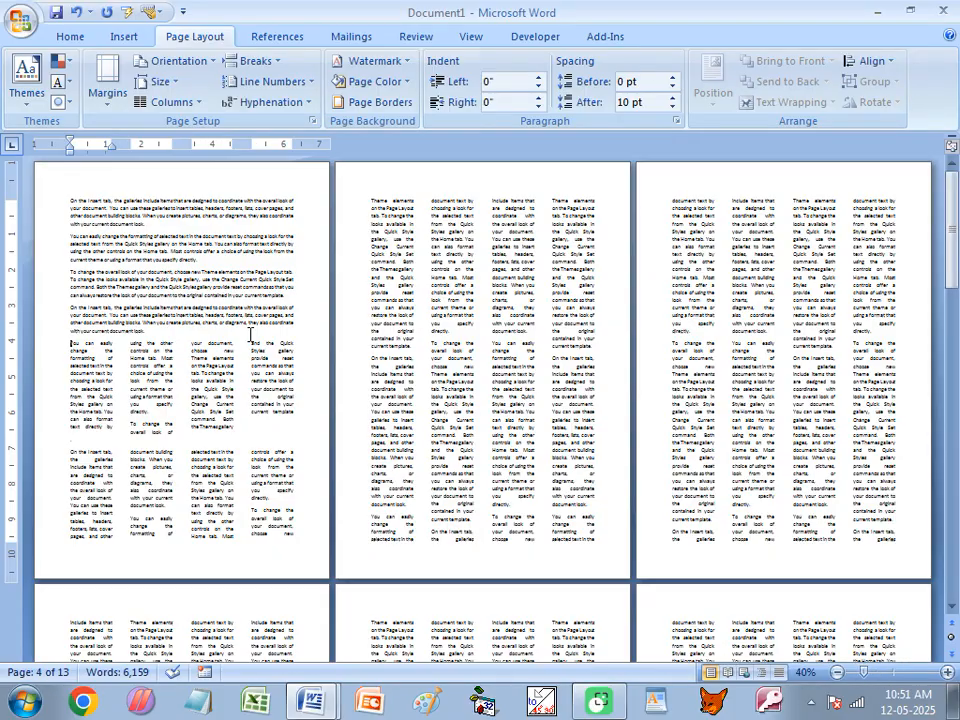
{"action": "scroll", "coordinate": [403, 366], "scroll_direction": "down", "scroll_amount": 10}
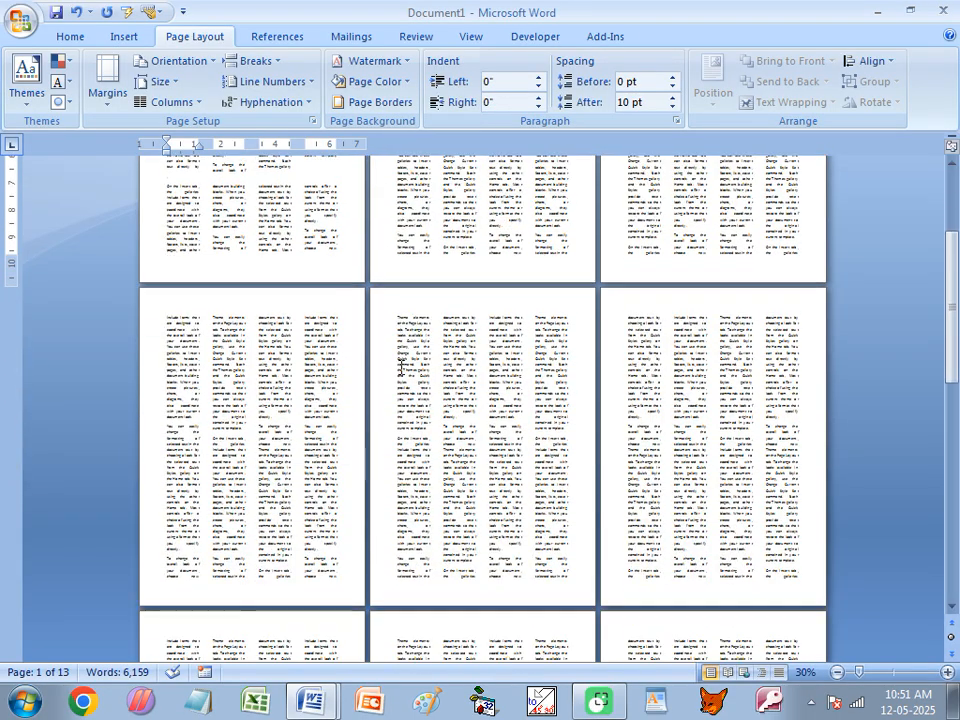
{"action": "scroll", "coordinate": [403, 366], "scroll_direction": "up", "scroll_amount": 3}
{"action": "scroll", "coordinate": [416, 374], "scroll_direction": "down", "scroll_amount": 4}
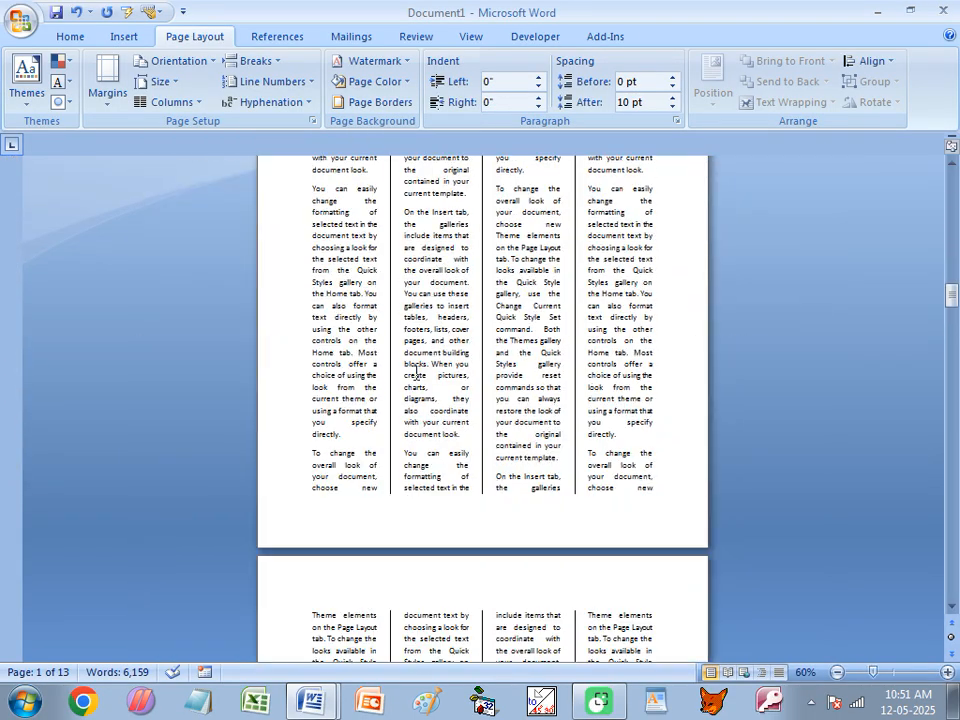
{"action": "scroll", "coordinate": [420, 371], "scroll_direction": "down", "scroll_amount": 2}
{"action": "scroll", "coordinate": [422, 371], "scroll_direction": "down", "scroll_amount": 10}
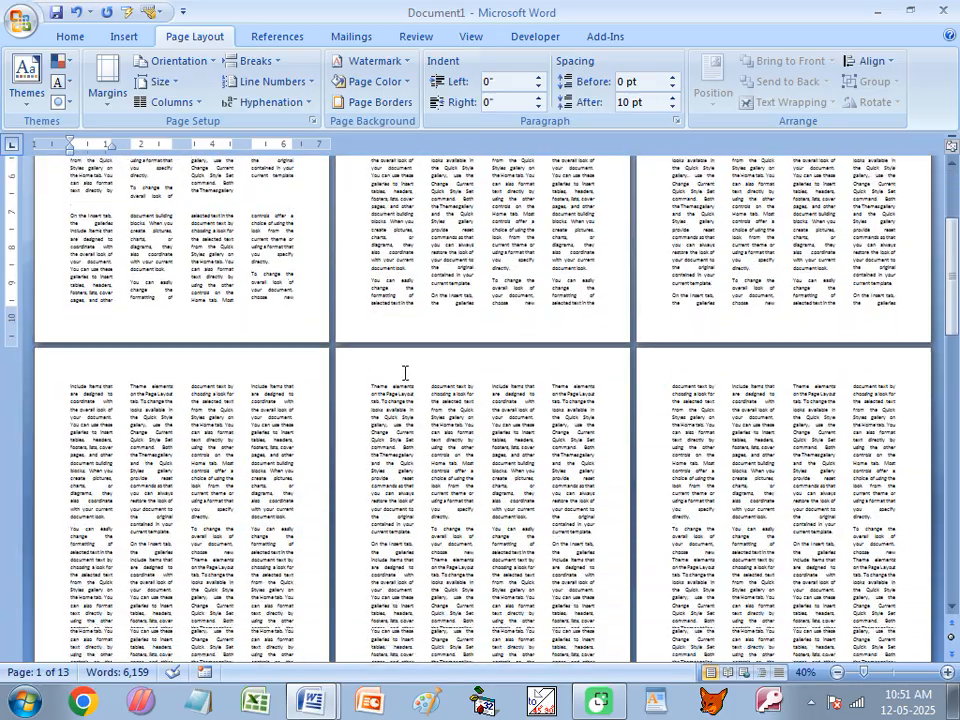
{"action": "left_click_drag", "start_coordinate": [946, 318], "coordinate": [955, 483]}
{"action": "scroll", "coordinate": [690, 430], "scroll_direction": "down", "scroll_amount": 3}
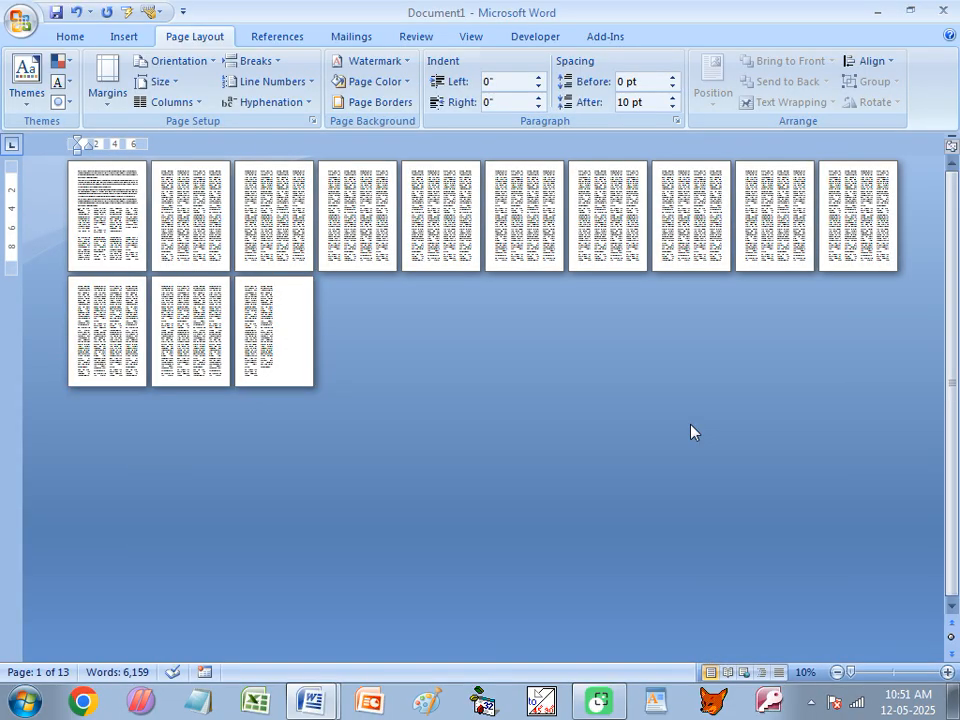
{"action": "scroll", "coordinate": [654, 409], "scroll_direction": "up", "scroll_amount": 3}
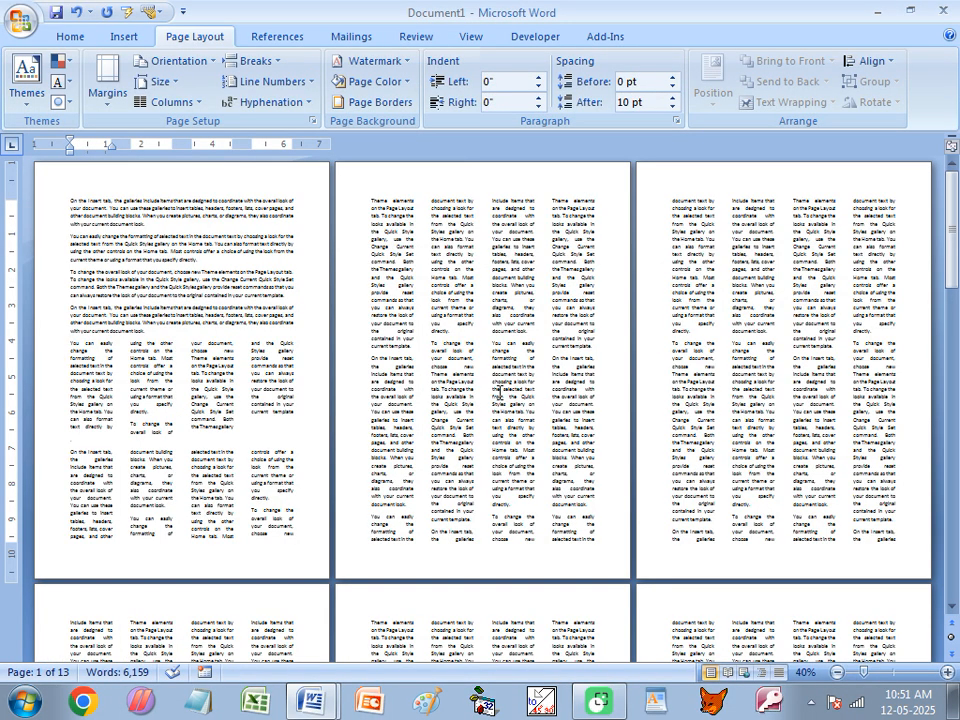
Step: Return the text of the entire document to a single column
{"action": "key", "text": "ctrl+a"}
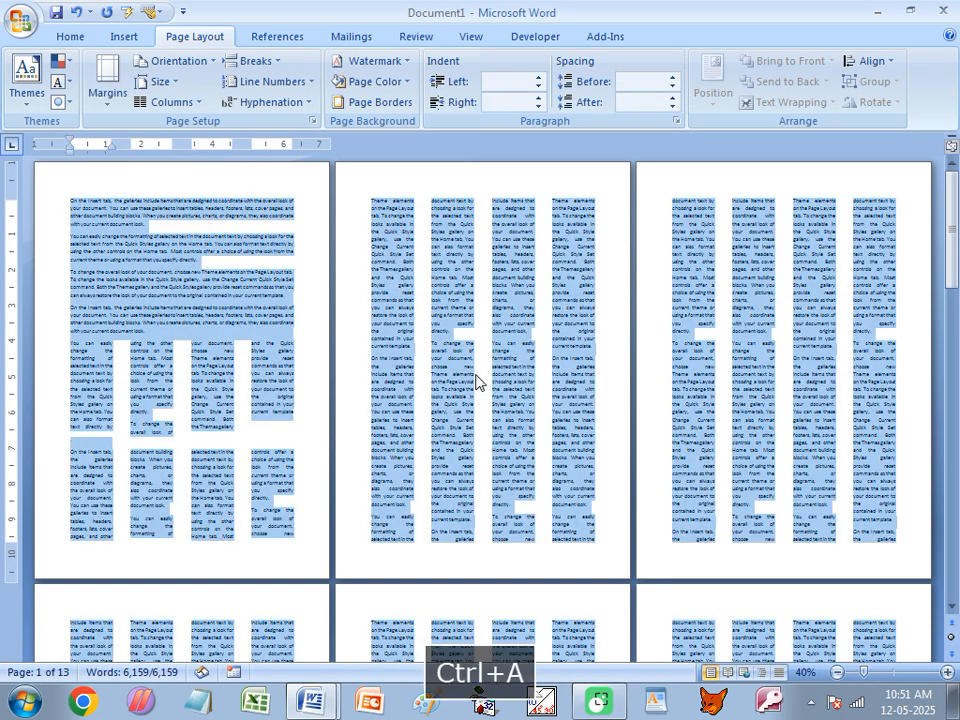
{"action": "left_click", "coordinate": [167, 102]}
{"action": "left_click", "coordinate": [172, 134]}
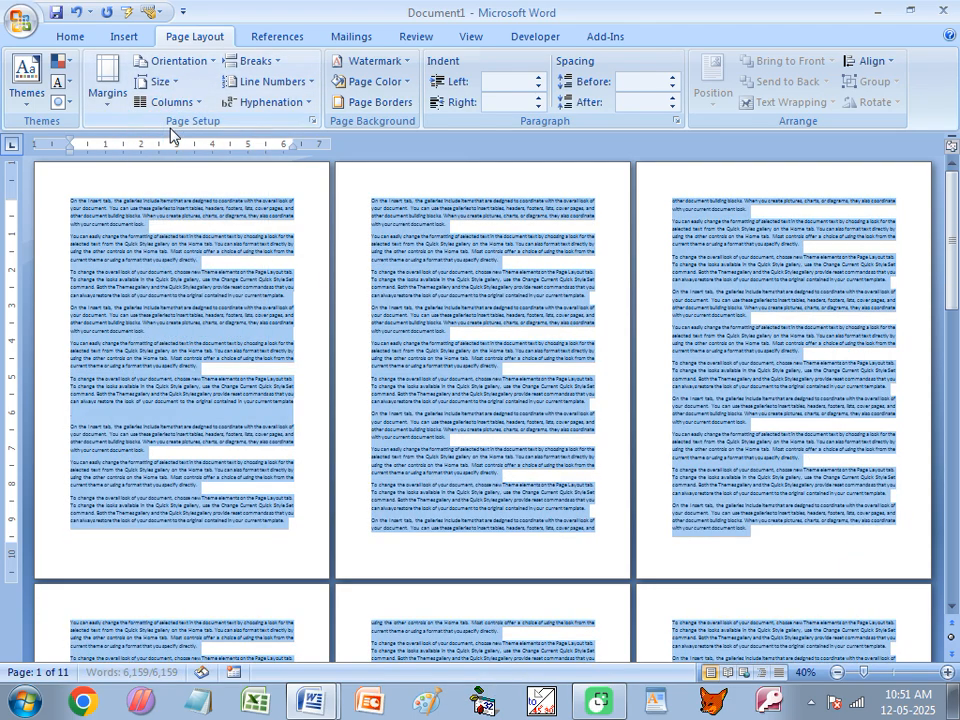
{"action": "left_click", "coordinate": [381, 413]}
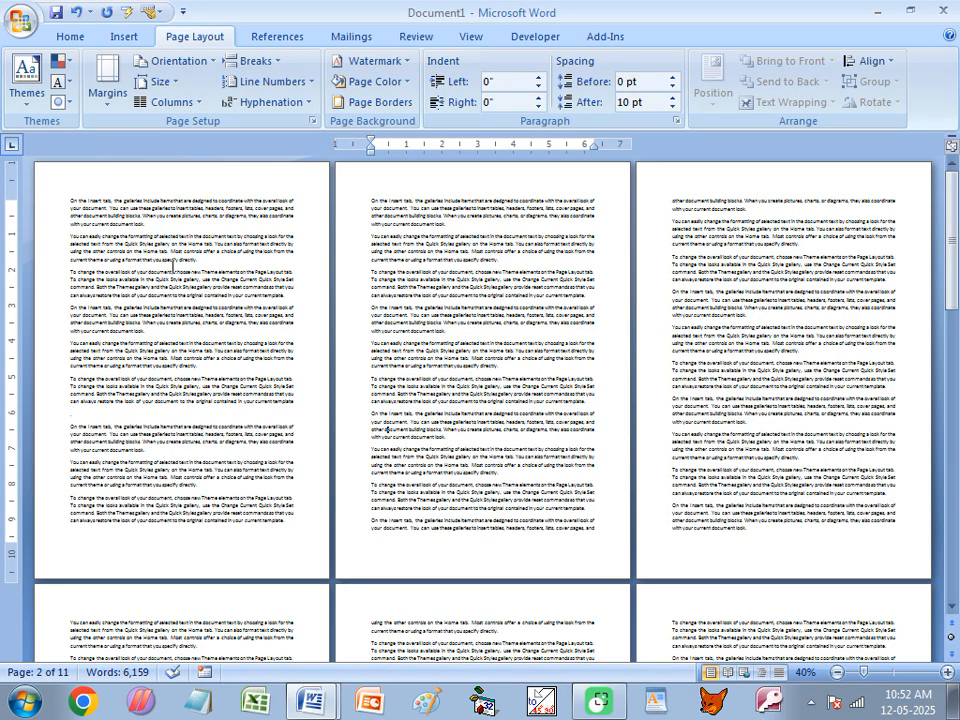
{"action": "left_click", "coordinate": [168, 103]}
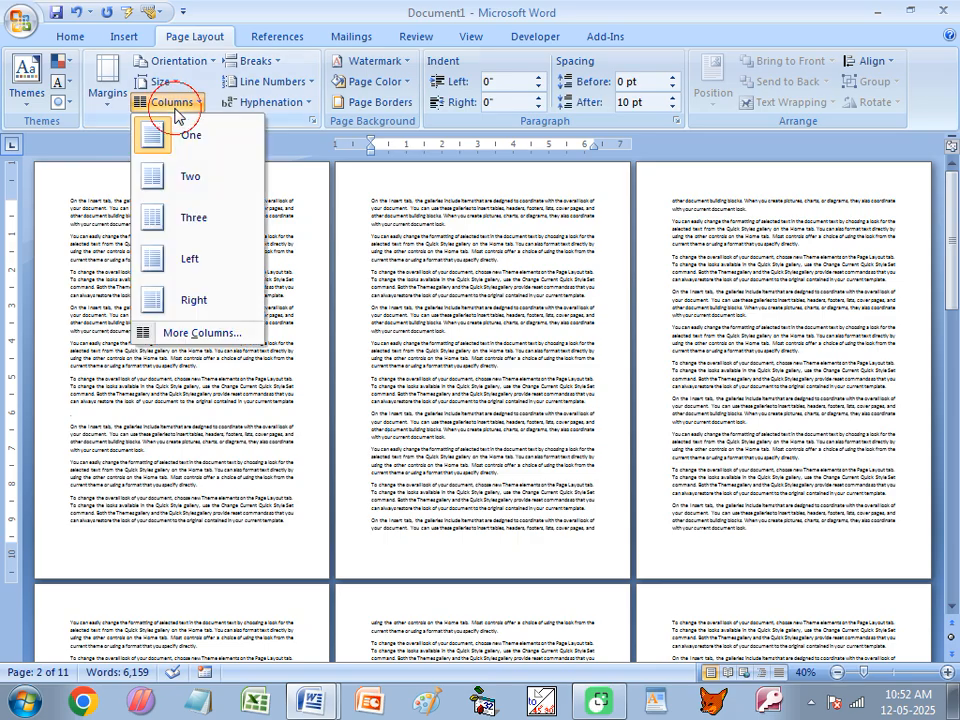
{"action": "left_click", "coordinate": [156, 68]}
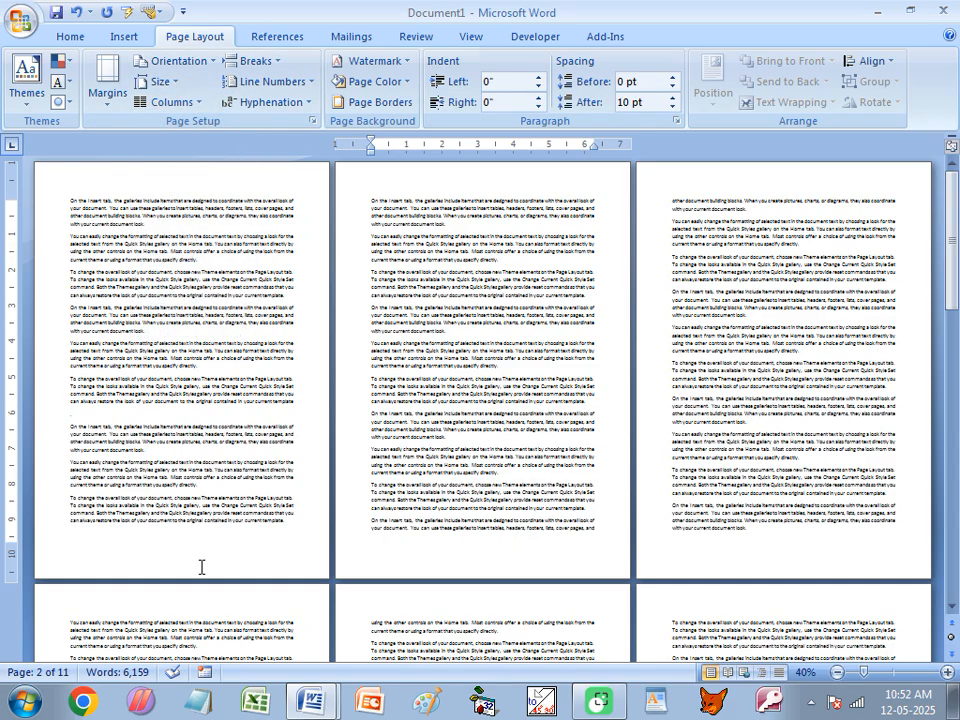
Step: Switch to Class of CITA.docx, read the notes on orientation, page size and columns, and return to Document1
{"action": "mouse_move", "coordinate": [305, 703]}
{"action": "left_click", "coordinate": [330, 640]}
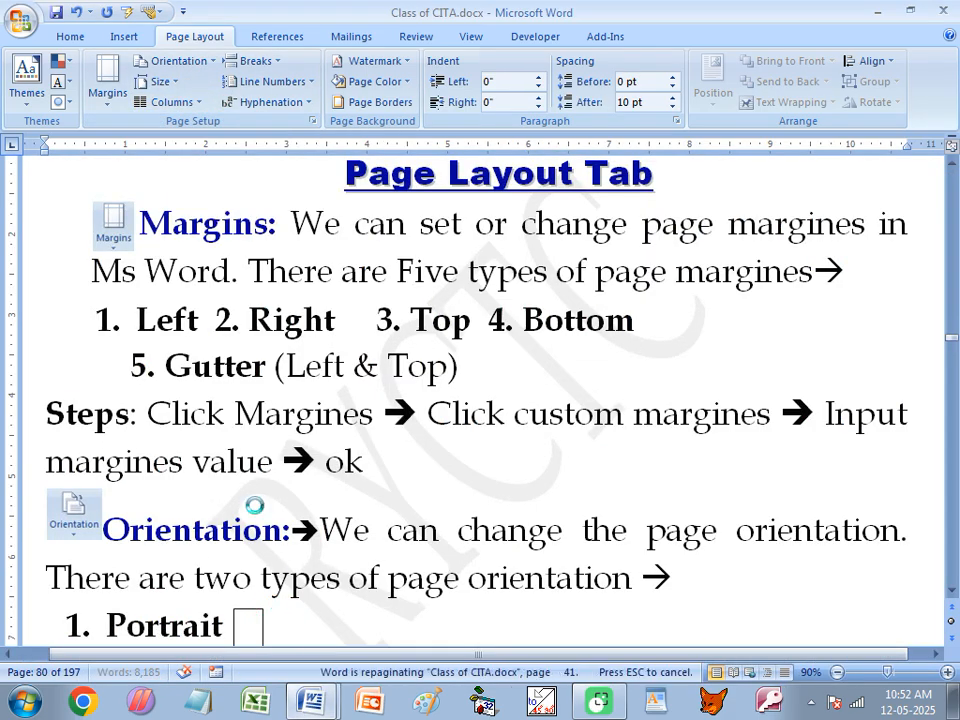
{"action": "scroll", "coordinate": [231, 477], "scroll_direction": "down", "scroll_amount": 10}
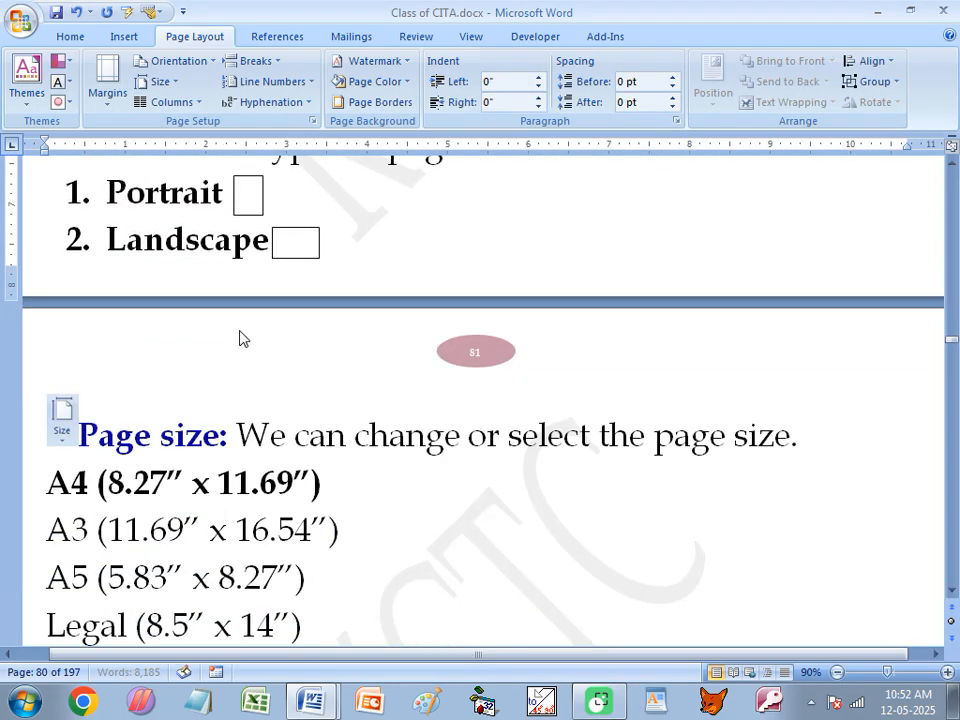
{"action": "scroll", "coordinate": [222, 440], "scroll_direction": "down", "scroll_amount": 7}
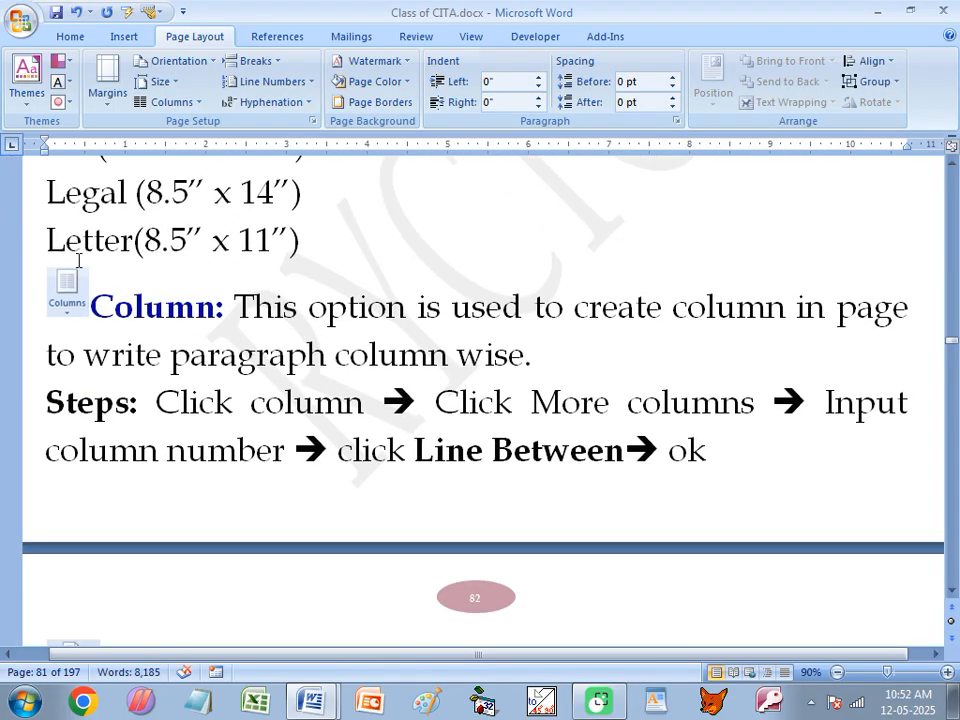
{"action": "scroll", "coordinate": [240, 332], "scroll_direction": "down", "scroll_amount": 3}
{"action": "scroll", "coordinate": [250, 400], "scroll_direction": "up", "scroll_amount": 3}
{"action": "scroll", "coordinate": [261, 523], "scroll_direction": "up", "scroll_amount": 3}
{"action": "scroll", "coordinate": [261, 508], "scroll_direction": "up", "scroll_amount": 1}
{"action": "scroll", "coordinate": [266, 527], "scroll_direction": "down", "scroll_amount": 1}
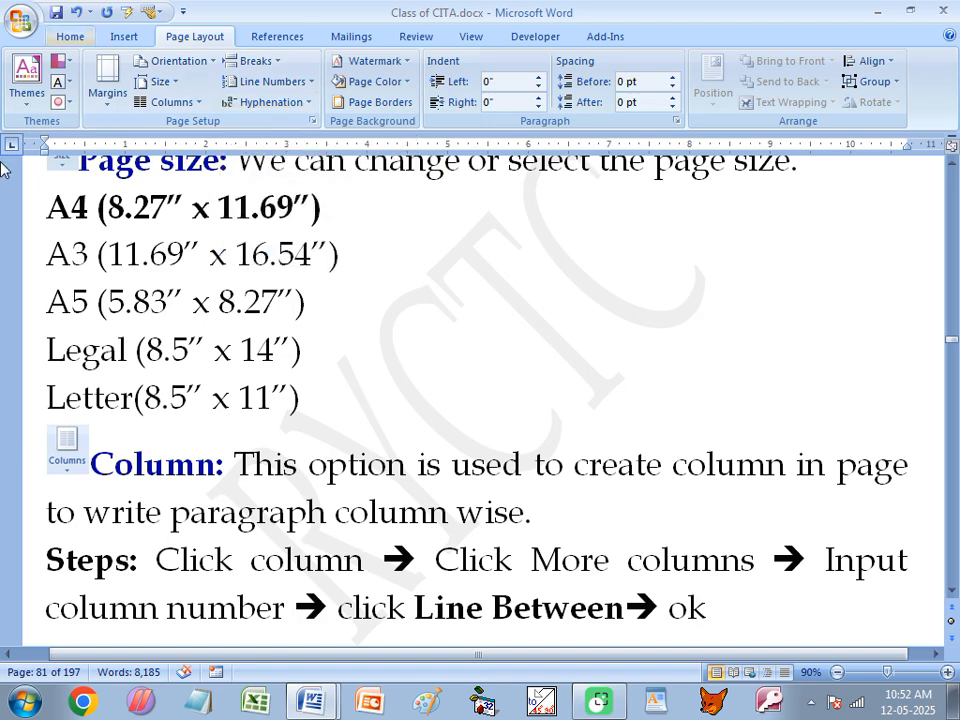
{"action": "mouse_move", "coordinate": [311, 698]}
{"action": "left_click", "coordinate": [300, 652]}
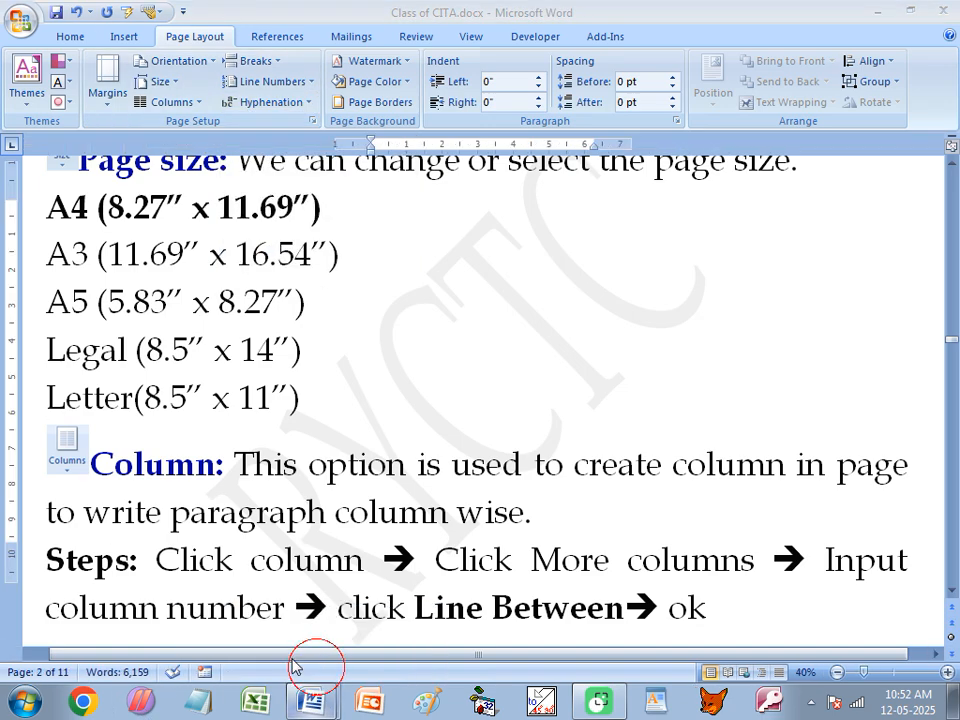
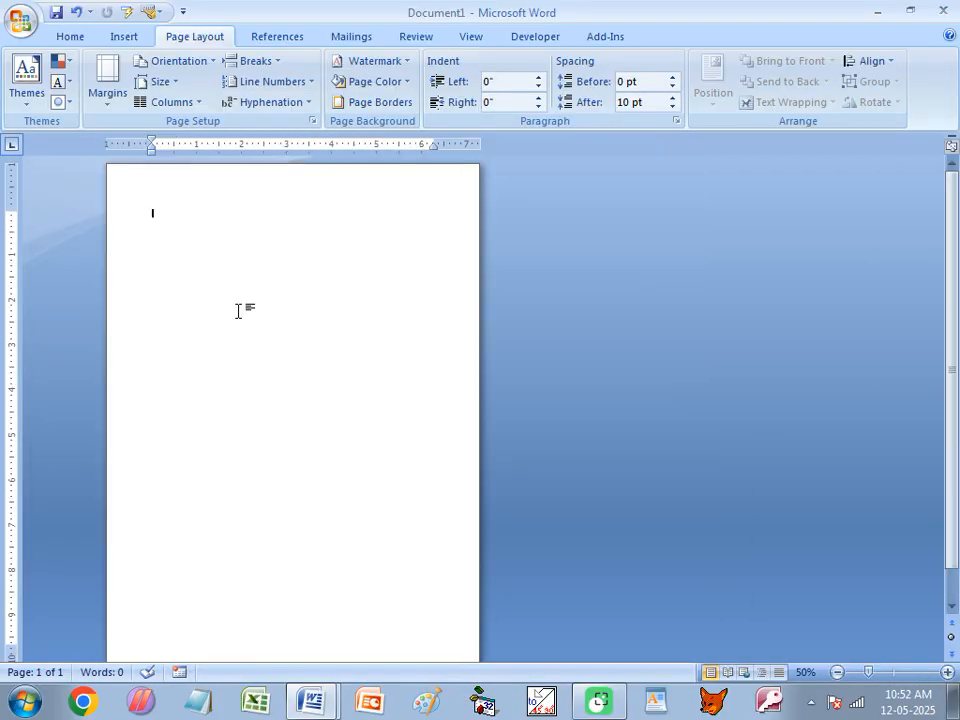
Step: Try inserting a page break in the empty document, and undo it
{"action": "scroll", "coordinate": [230, 315], "scroll_direction": "up", "scroll_amount": 4}
{"action": "scroll", "coordinate": [310, 352], "scroll_direction": "down", "scroll_amount": 4}
{"action": "scroll", "coordinate": [297, 350], "scroll_direction": "down", "scroll_amount": 1}
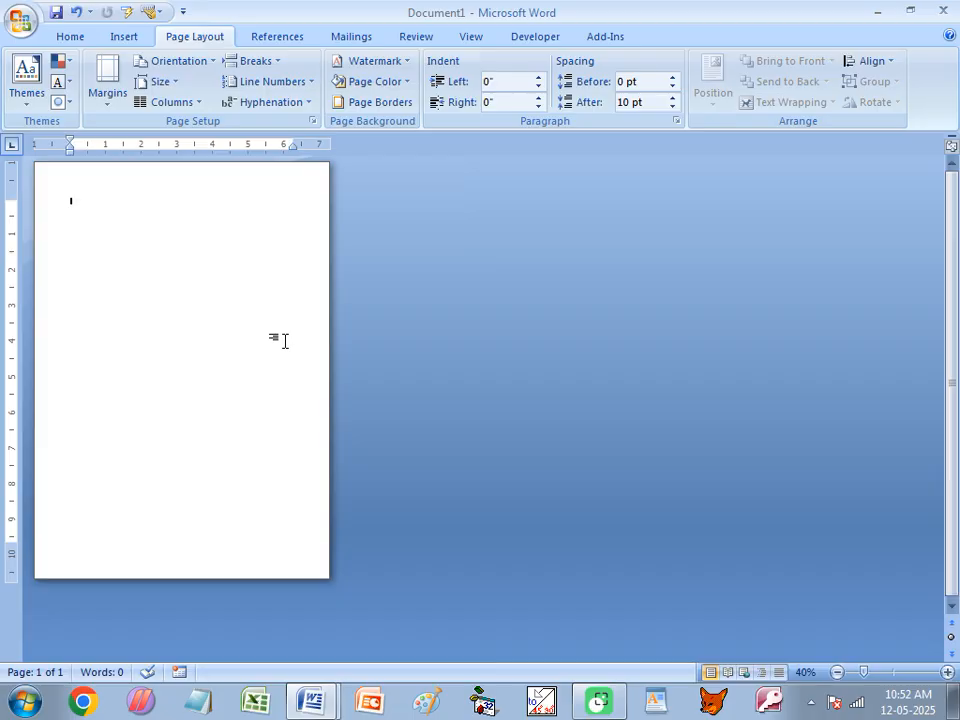
{"action": "left_click", "coordinate": [123, 36]}
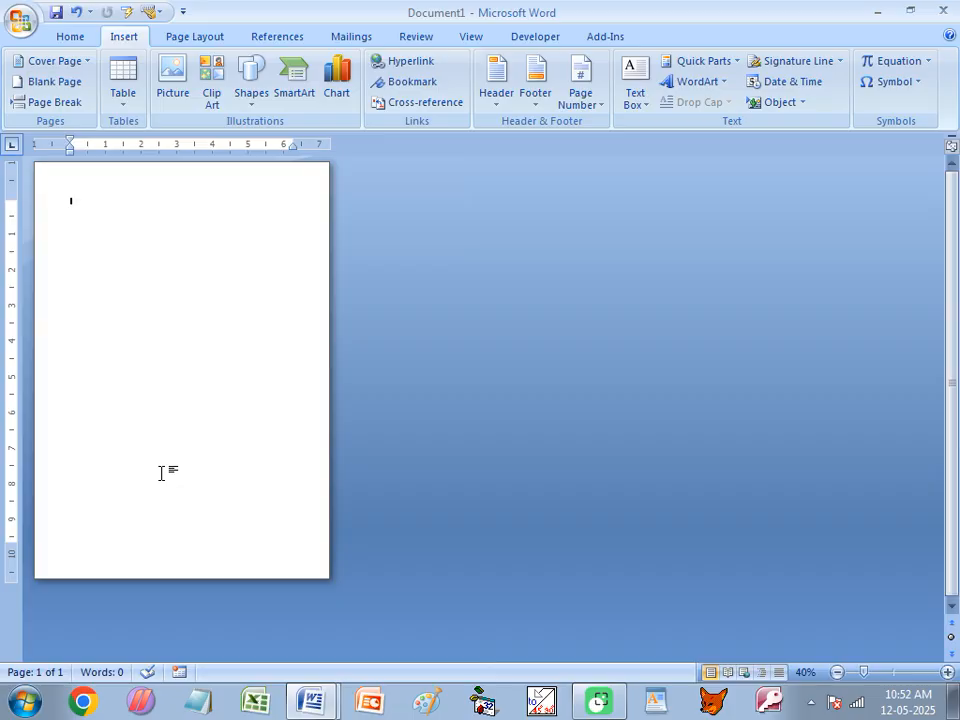
{"action": "left_click", "coordinate": [56, 103]}
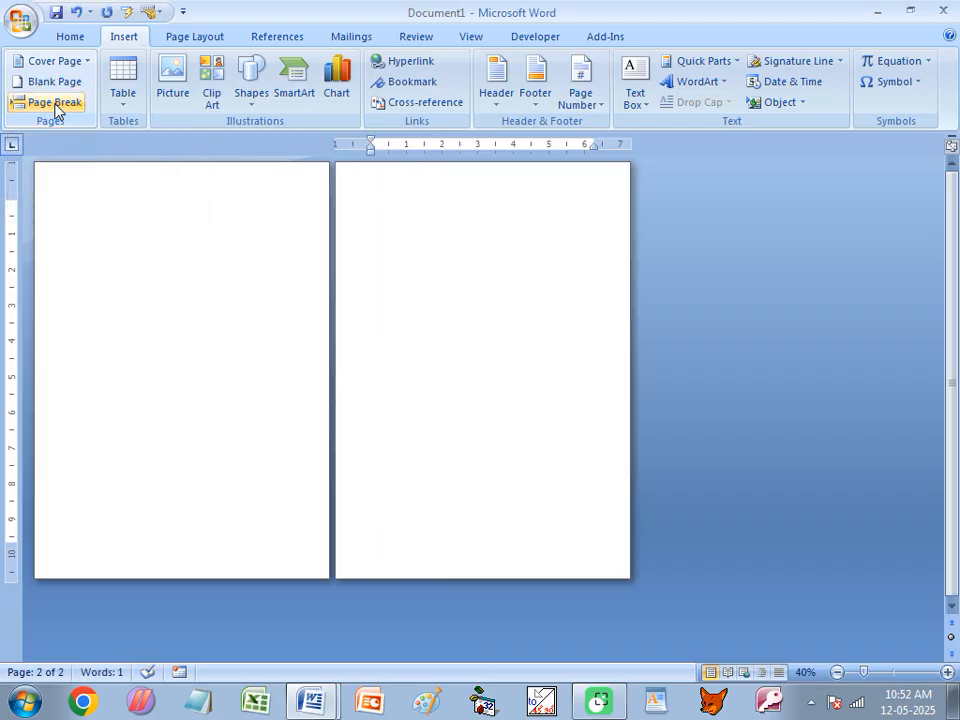
{"action": "key", "text": "ctrl+z"}
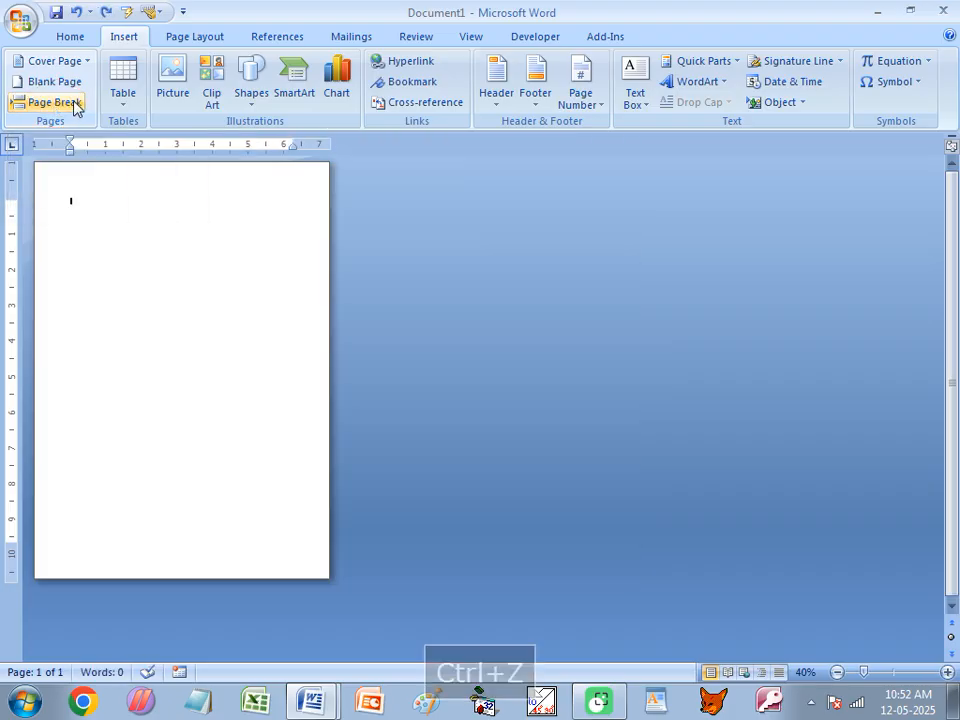
Step: Look over the available page break and section break types without inserting one
{"action": "left_click", "coordinate": [183, 39]}
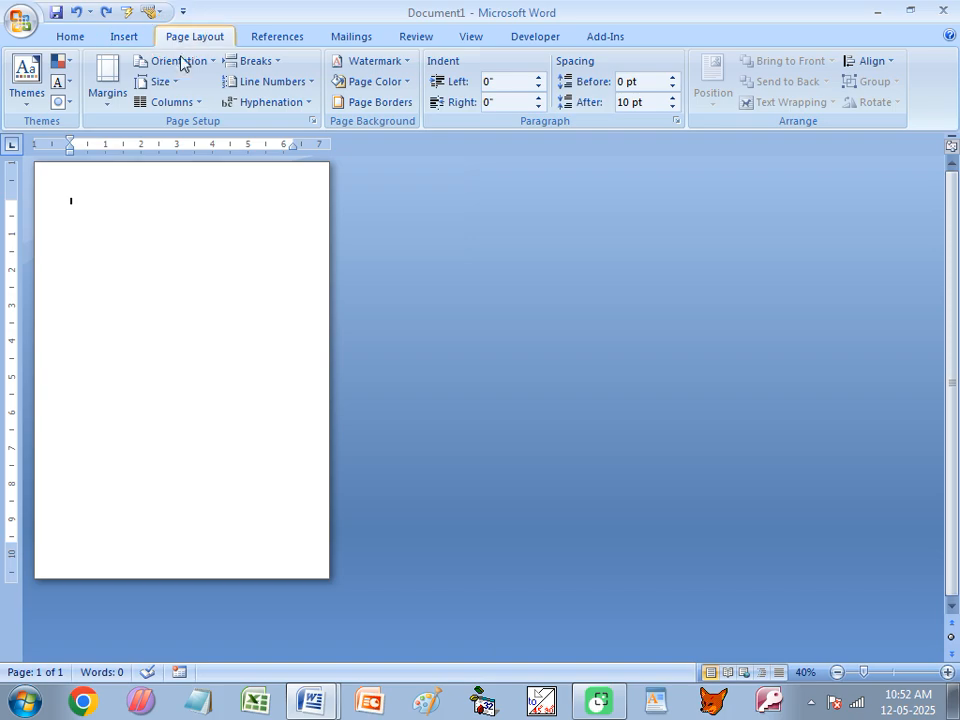
{"action": "left_click", "coordinate": [255, 61]}
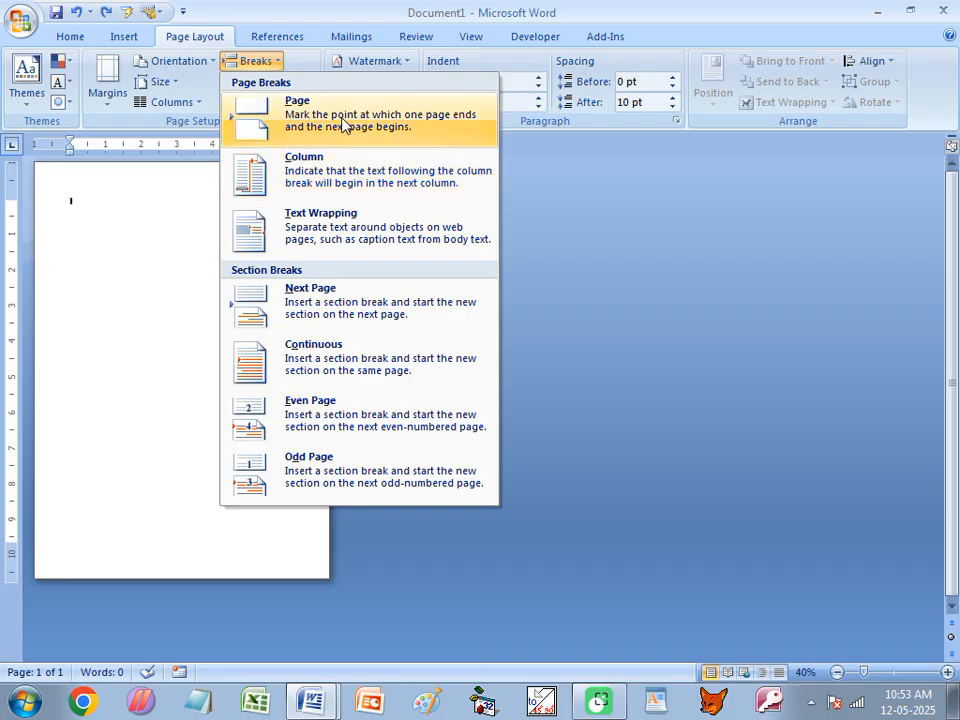
{"action": "left_click", "coordinate": [111, 228]}
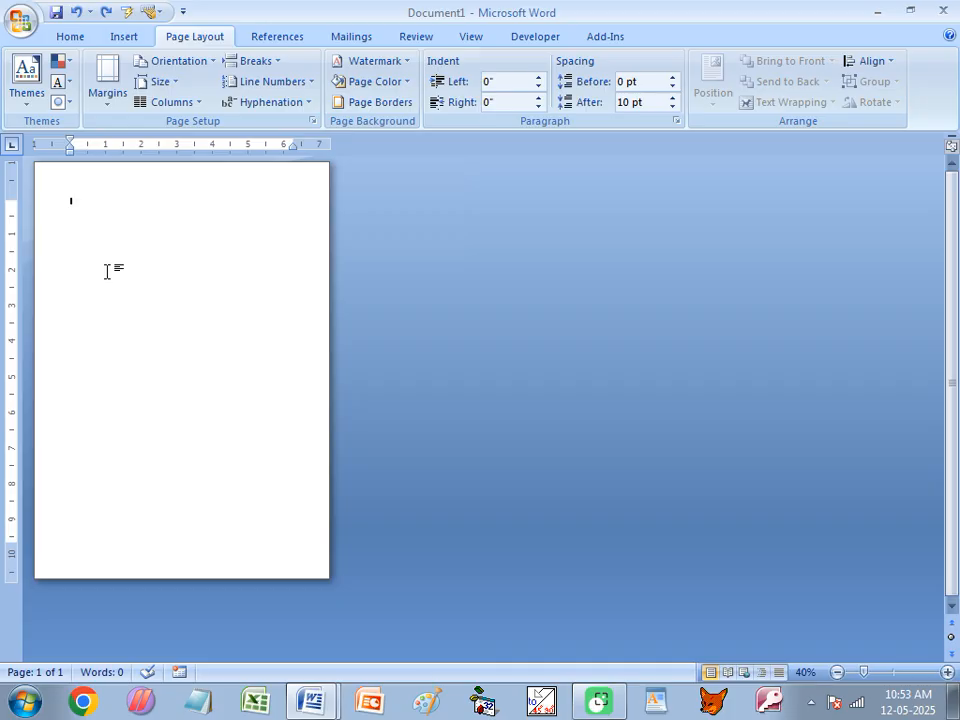
Step: Lay out the empty page in three columns and enlarge the view for text entry
{"action": "left_click", "coordinate": [163, 102]}
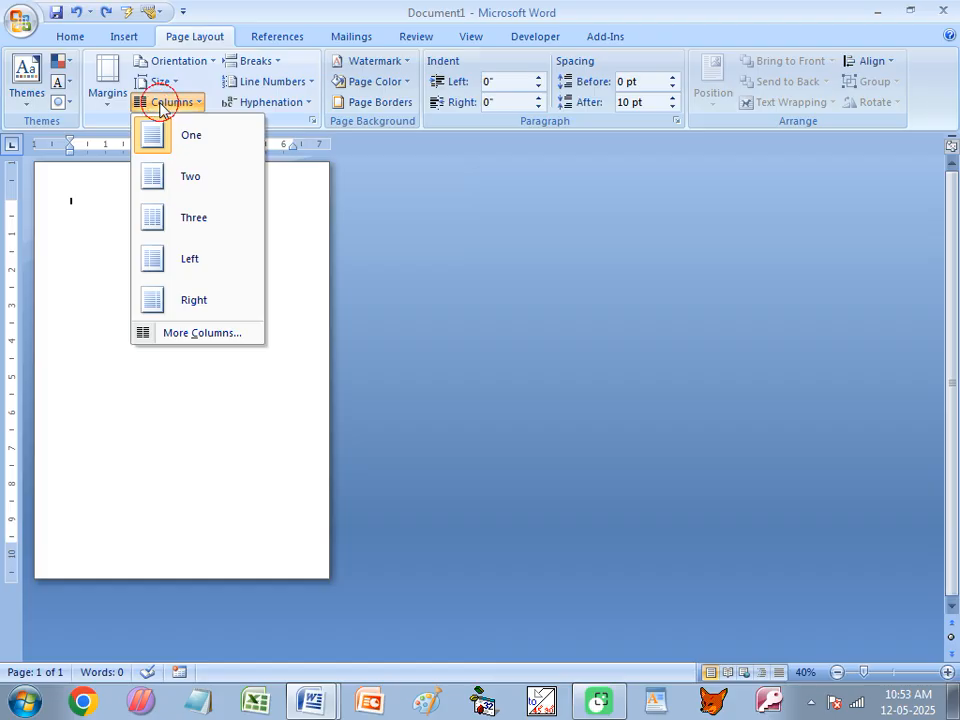
{"action": "left_click", "coordinate": [174, 218]}
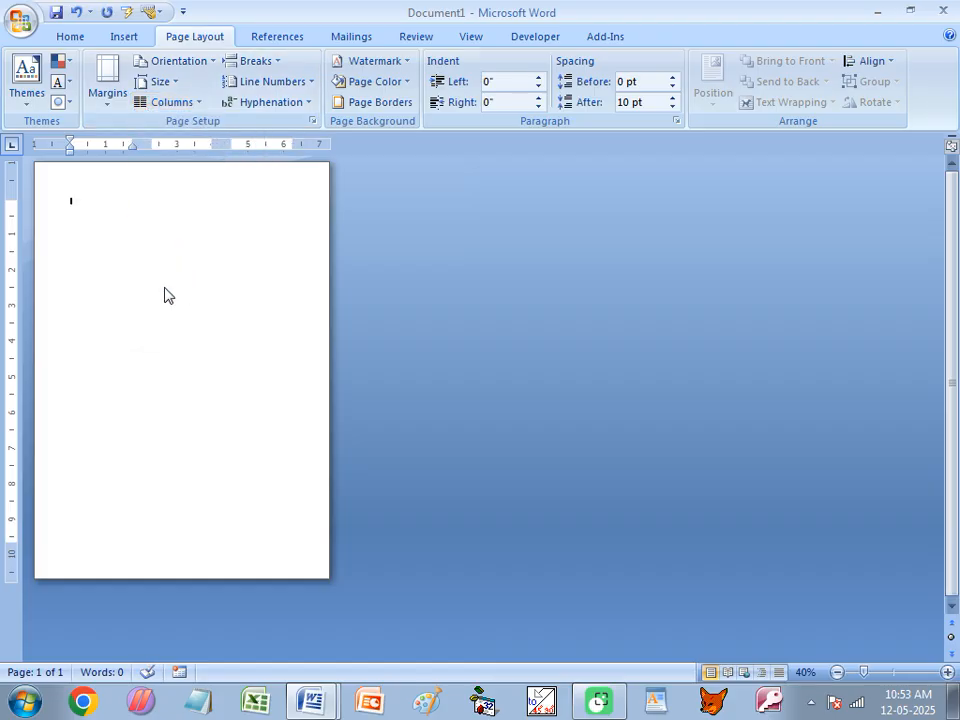
{"action": "scroll", "coordinate": [165, 300], "scroll_direction": "up", "scroll_amount": 2}
{"action": "key", "text": "ctrl+shift+period"}
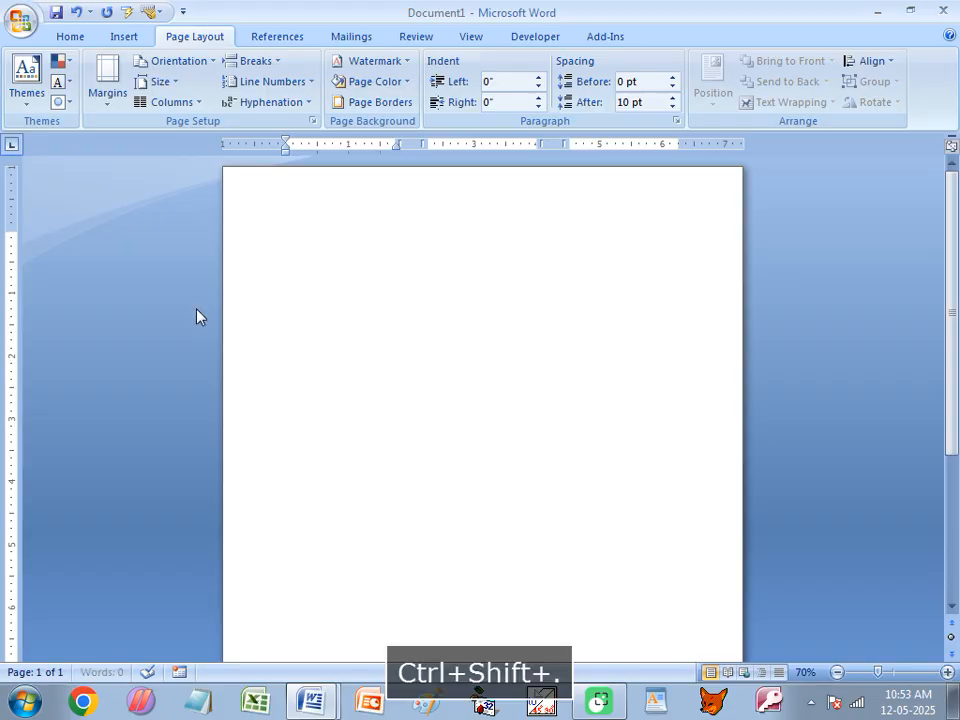
Step: Enter several lines of random filler letters in the first column
{"action": "type", "text": "dhfsdhfhdslfhsdhlk"}
{"action": "key", "text": "Return"}
{"action": "type", "text": "fsdhl"}
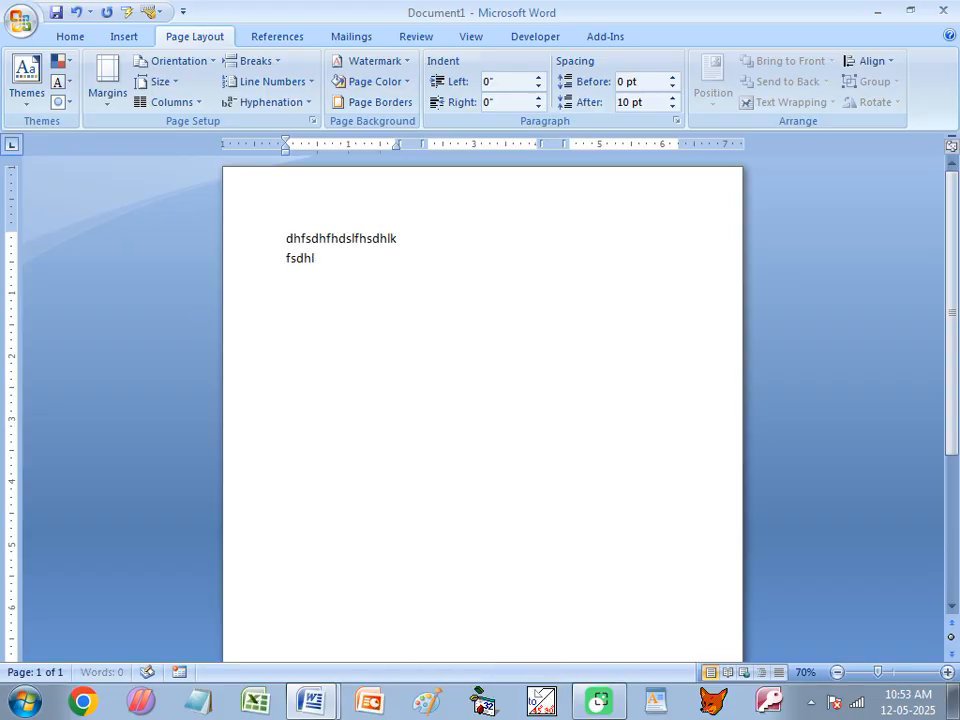
{"action": "type", "text": "fhskdfksdl;kfksl;ah;fskladhfksdlk;fkadsjkf"}
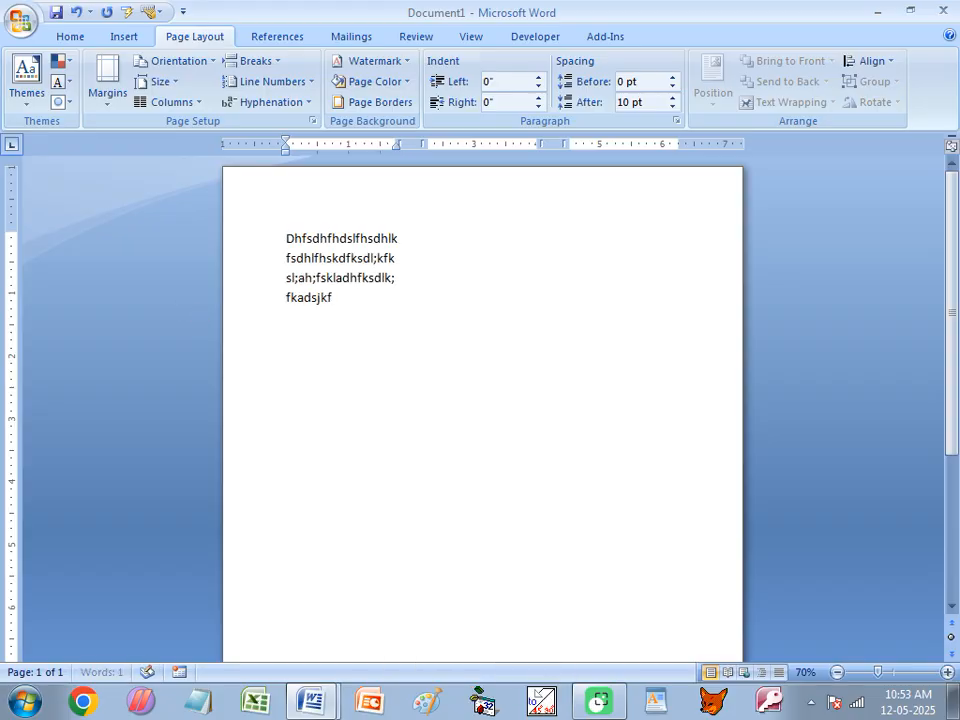
{"action": "type", "text": "jsakdl;fjkadsfkadjskl;fsadf"}
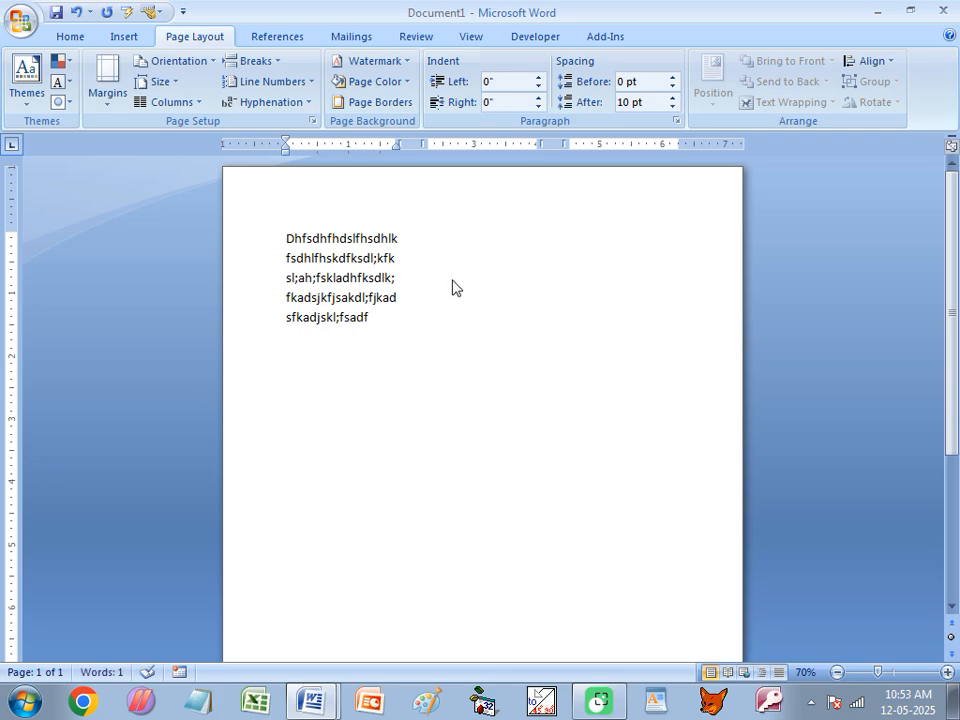
Step: Continue the filler text on separate short lines until it runs into the second column
{"action": "left_click", "coordinate": [638, 204]}
{"action": "left_click", "coordinate": [376, 321]}
{"action": "type", "text": "v"}
{"action": "key", "text": "Return"}
{"action": "type", "text": "sdfhdjfhdsfh"}
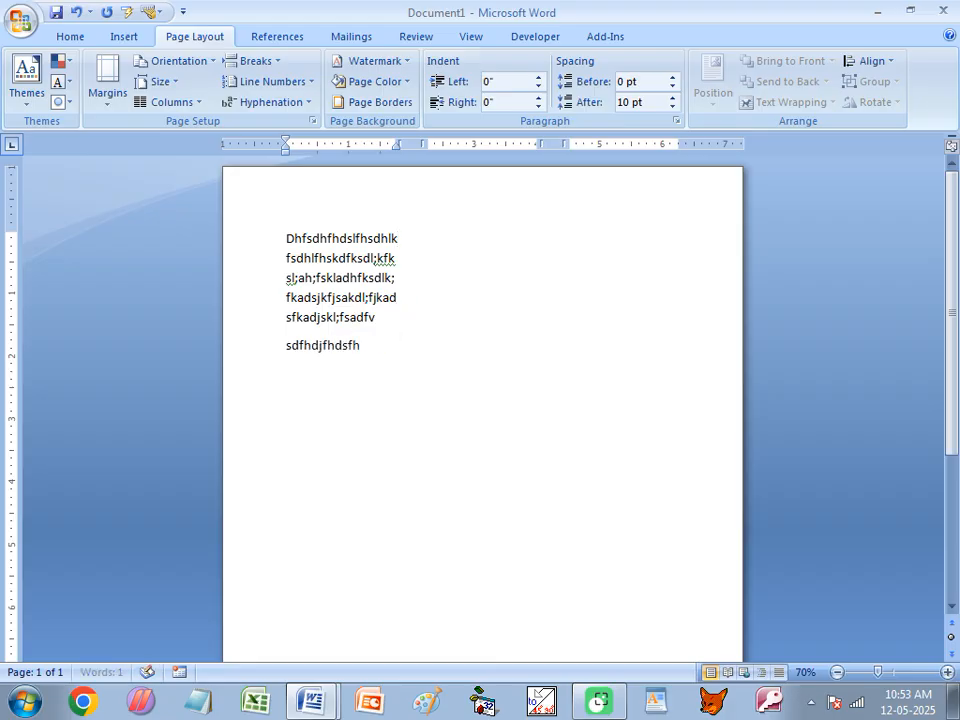
{"action": "type", "text": "sgdahfhsdahfsdfhsahsdakjf"}
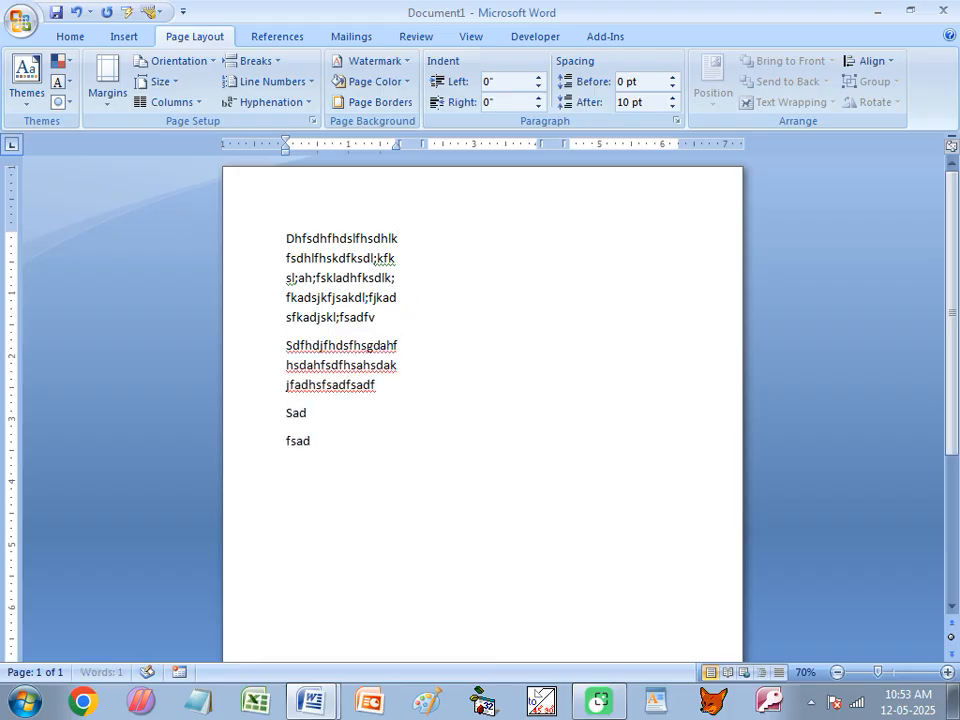
{"action": "type", "text": "adhsfsadf sad fsad fasd f asdf asd fsad f sad asd fs df sd fsad f sadf sad fsadf sadf sa"}
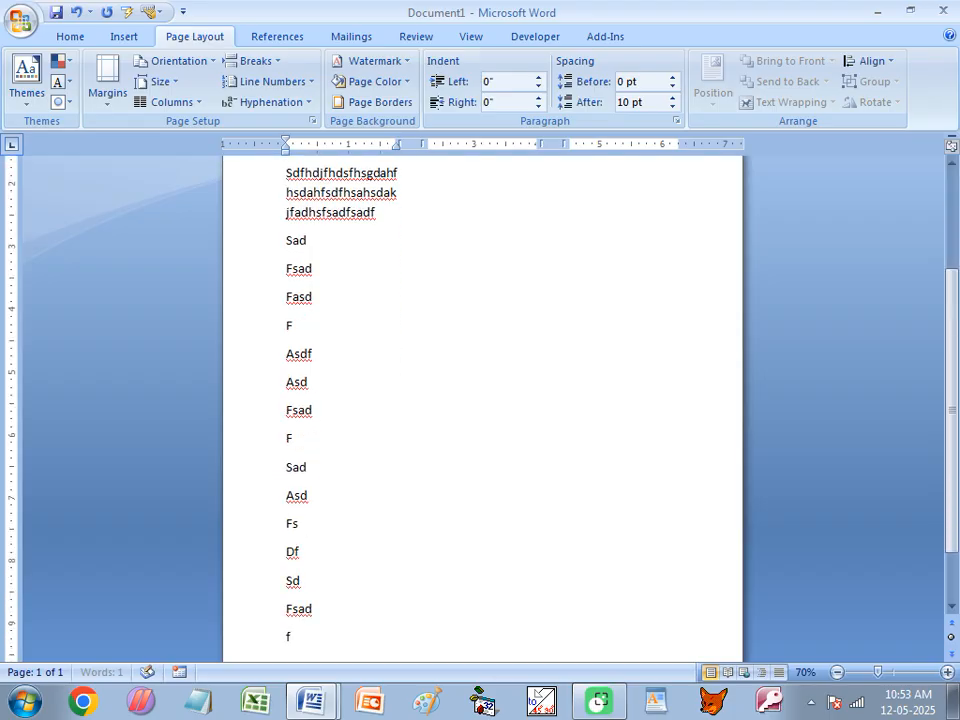
{"action": "type", "text": "dfasdhgjsdhfgshdsadfjsadf"}
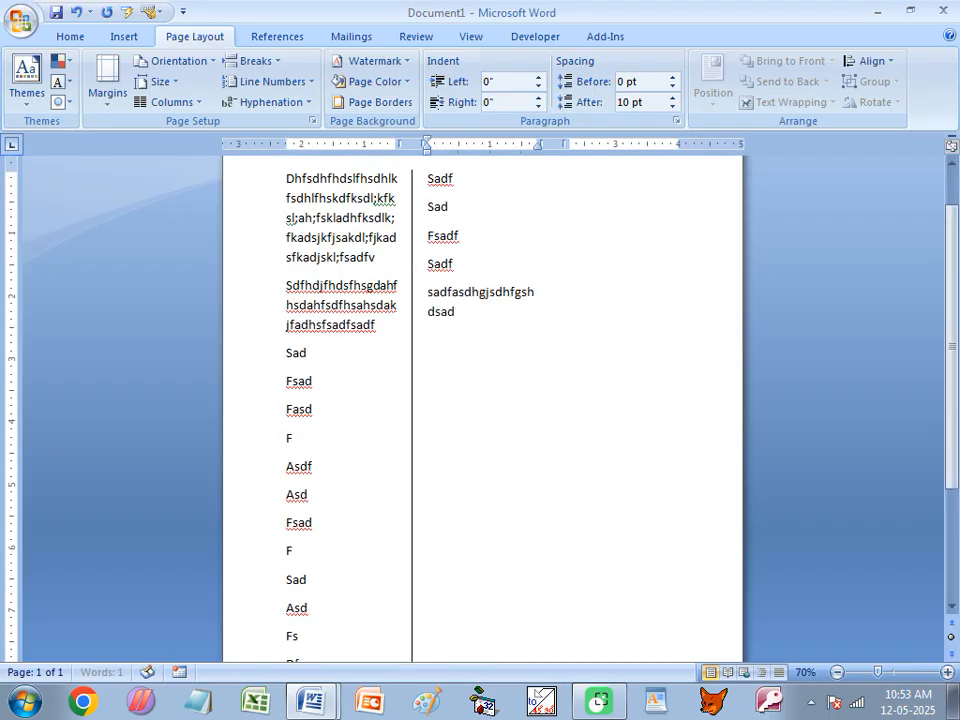
{"action": "key", "text": "Return"}
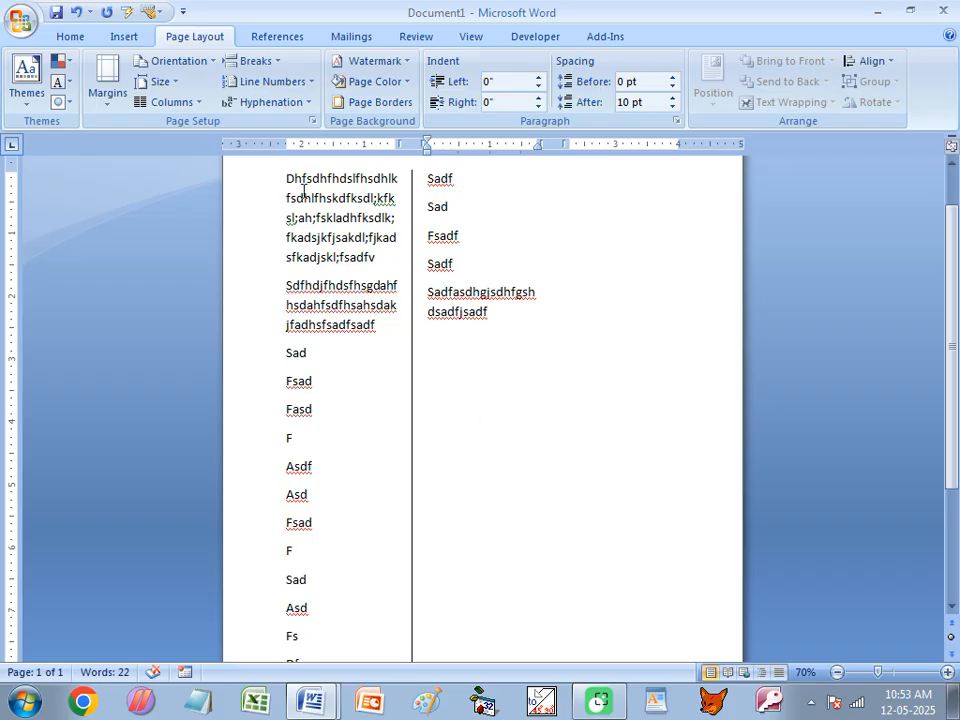
Step: Insert a column break after the second column's text and enter random filler letters in the third column
{"action": "left_click", "coordinate": [250, 61]}
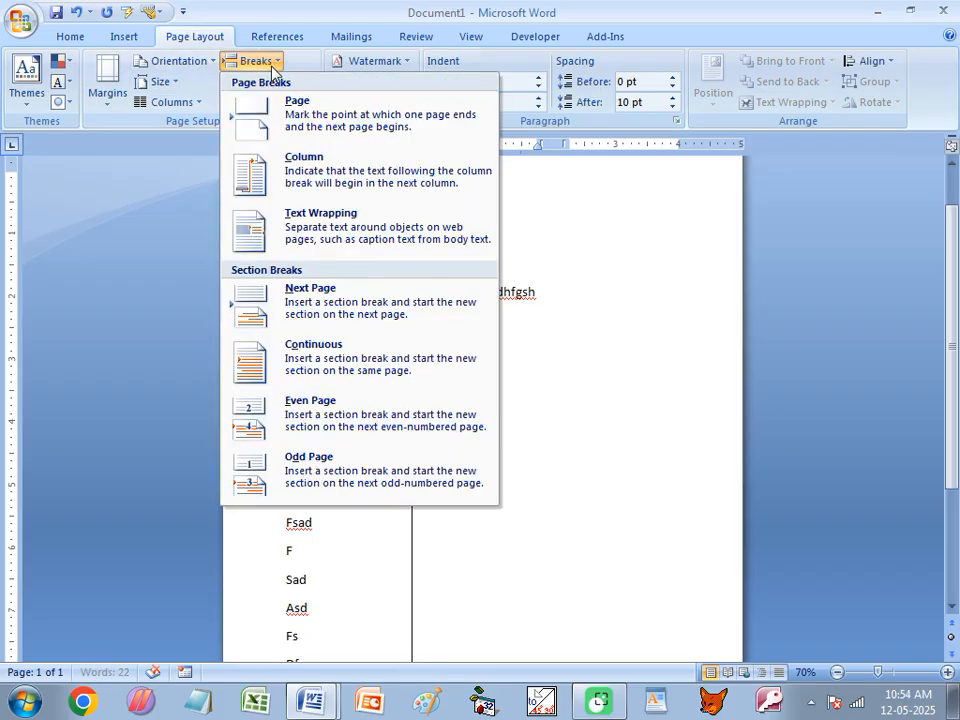
{"action": "left_click", "coordinate": [318, 184]}
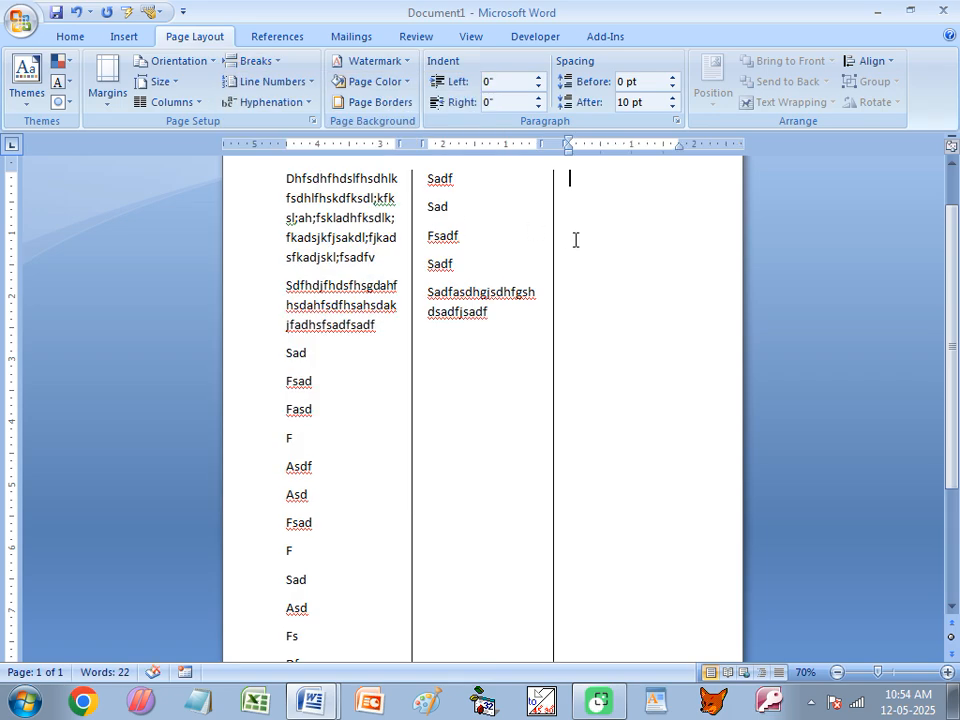
{"action": "type", "text": "dsfsdfsdf"}
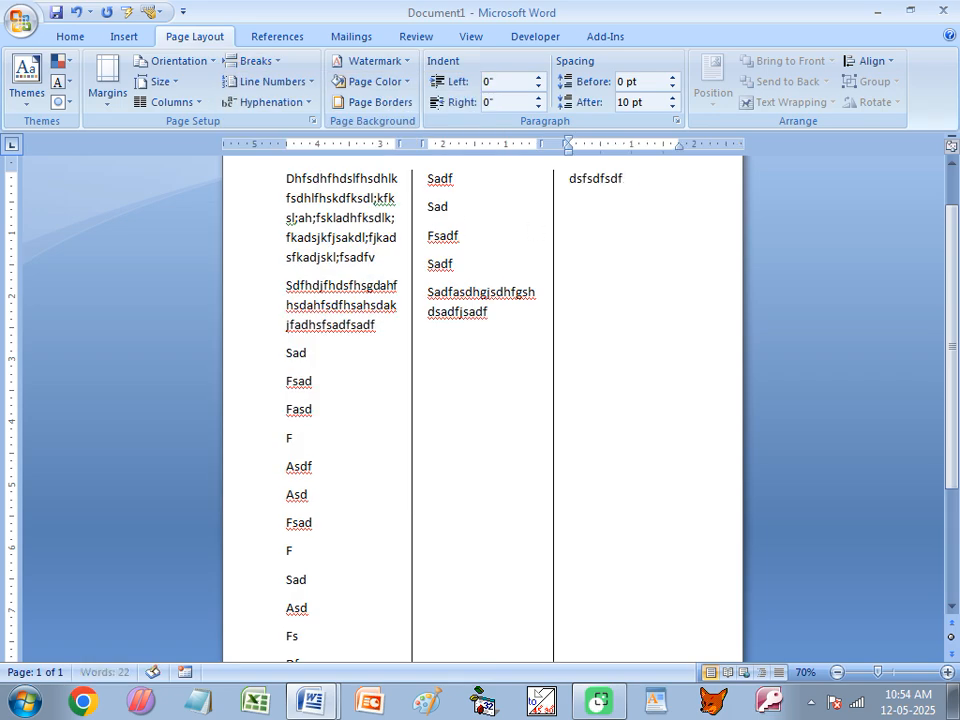
{"action": "type", "text": "sdfsdfsdafsdfsdfsd"}
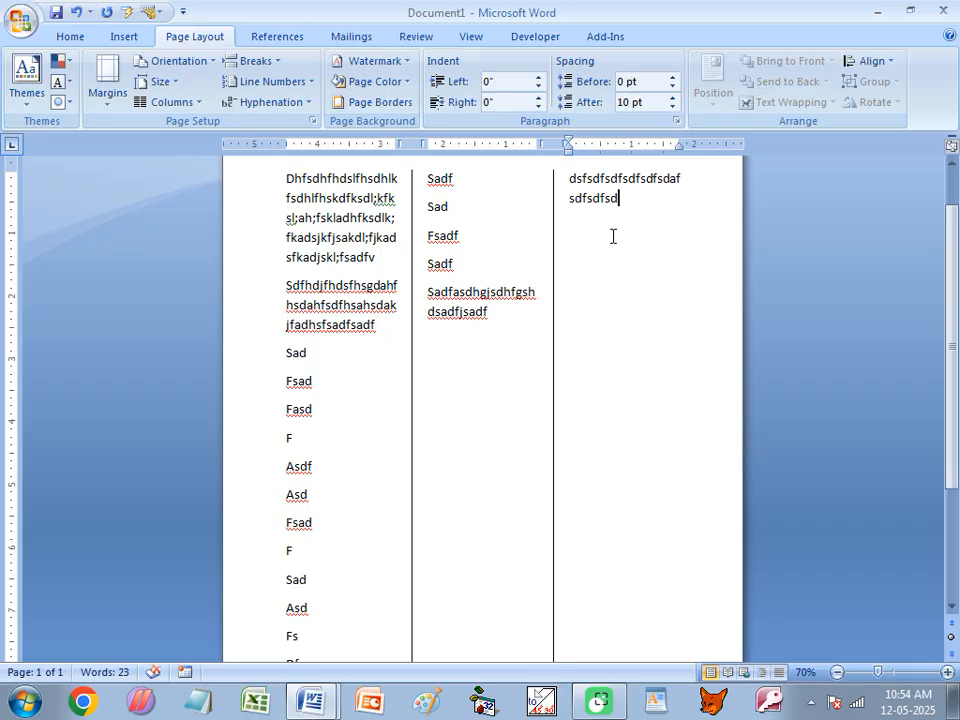
{"action": "key", "text": "Return"}
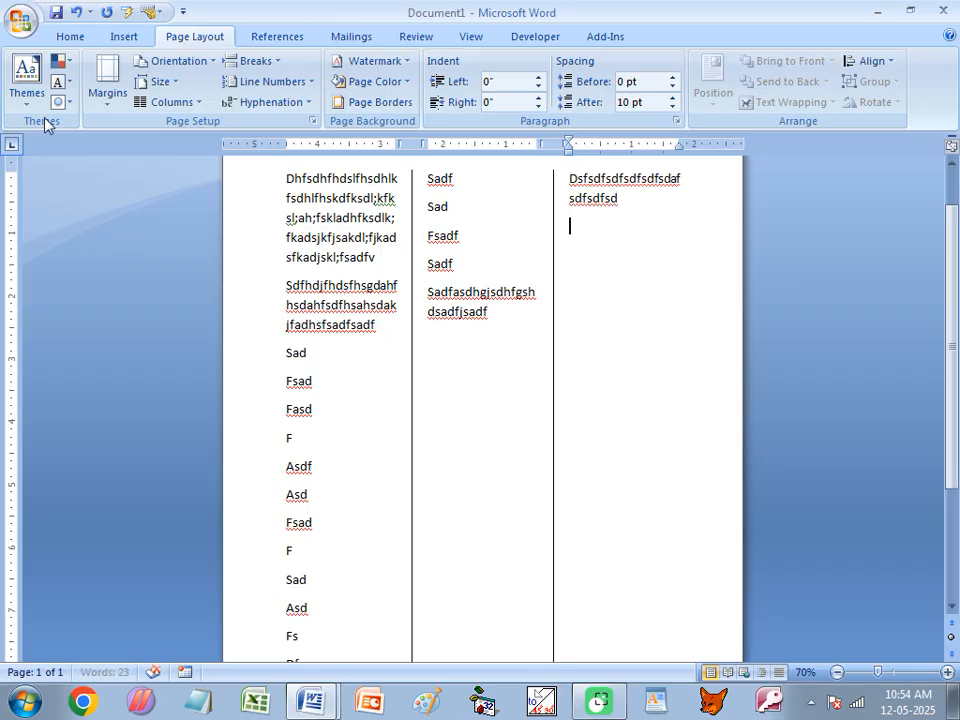
Step: Insert a page break after the third column's text and enter a few lines of filler letters on the second page
{"action": "left_click", "coordinate": [250, 61]}
{"action": "left_click", "coordinate": [294, 122]}
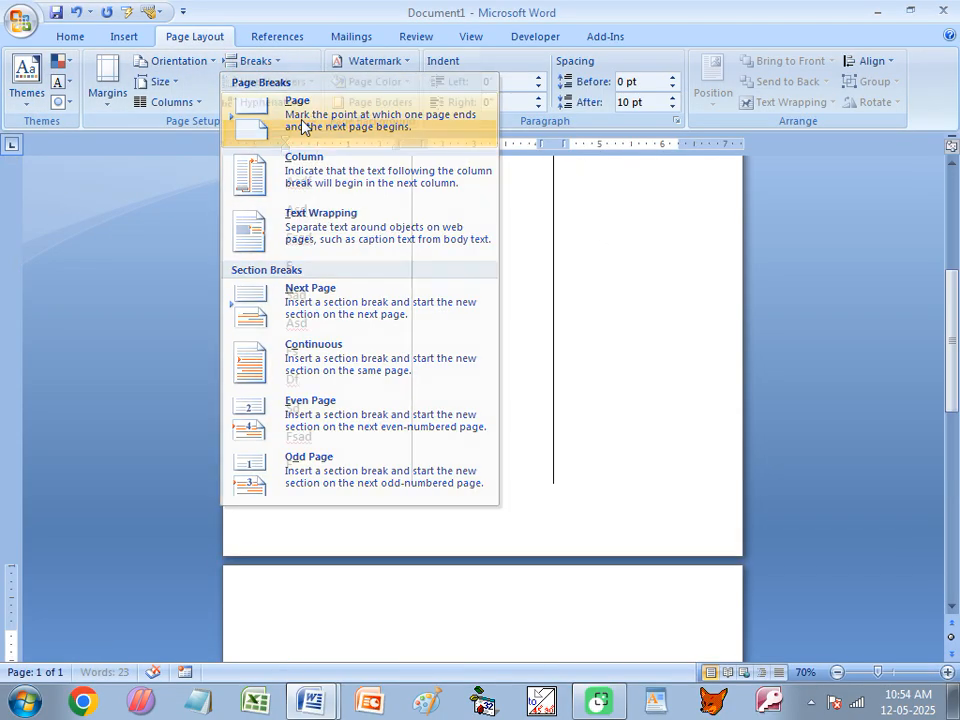
{"action": "scroll", "coordinate": [366, 590], "scroll_direction": "down", "scroll_amount": 1}
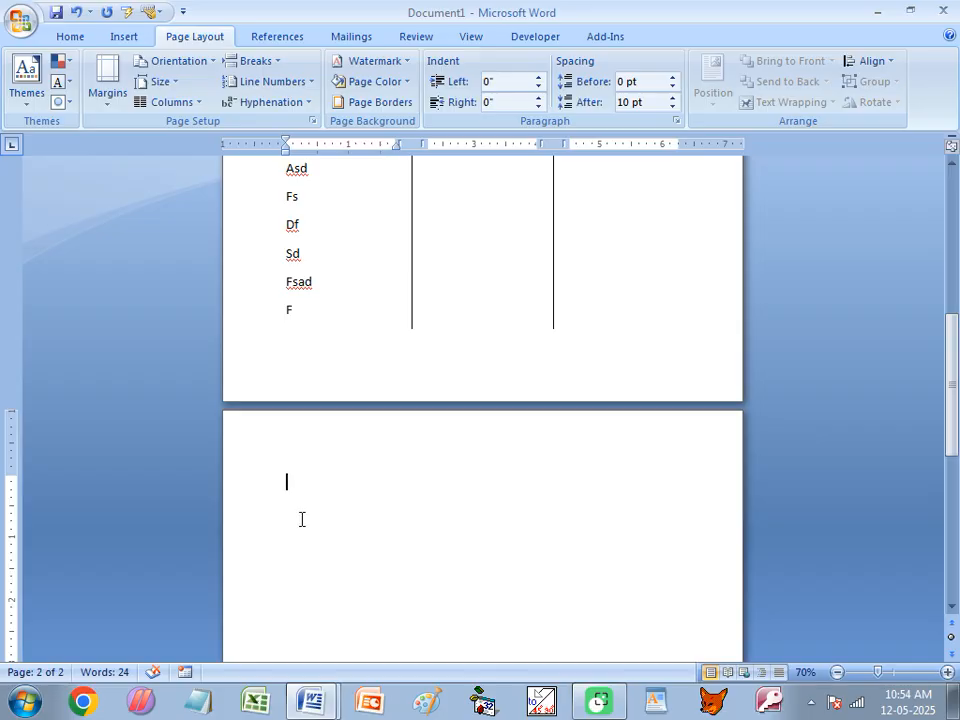
{"action": "type", "text": "ssdafsdfsdafsdafds"}
{"action": "key", "text": "Return"}
{"action": "type", "text": "fsdfds"}
{"action": "key", "text": "Return"}
{"action": "type", "text": "dsfsfsd"}
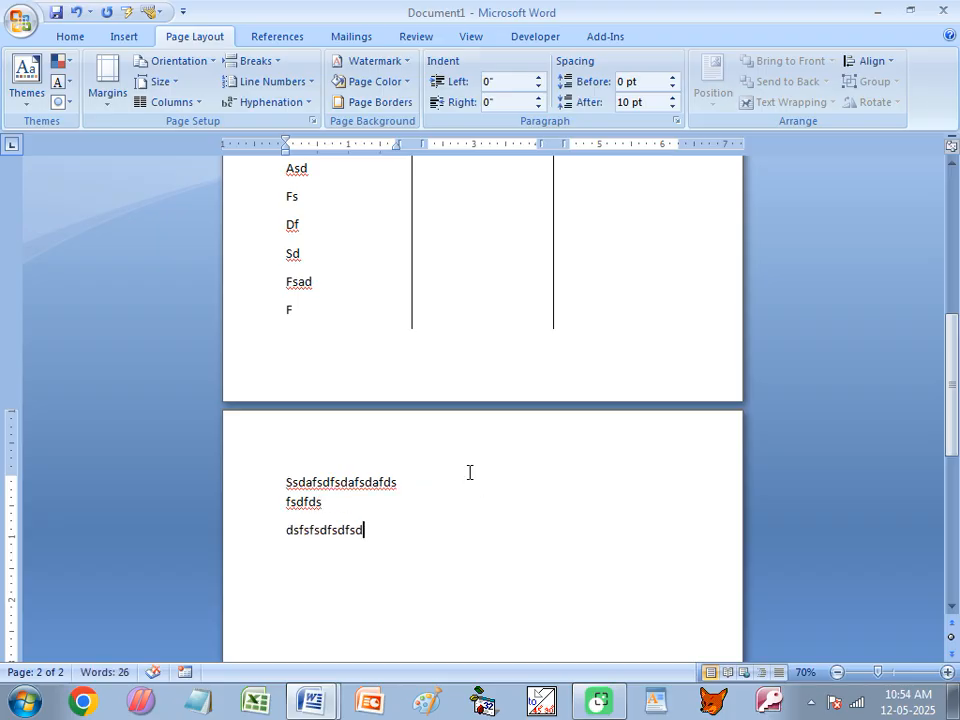
{"action": "key", "text": "Return"}
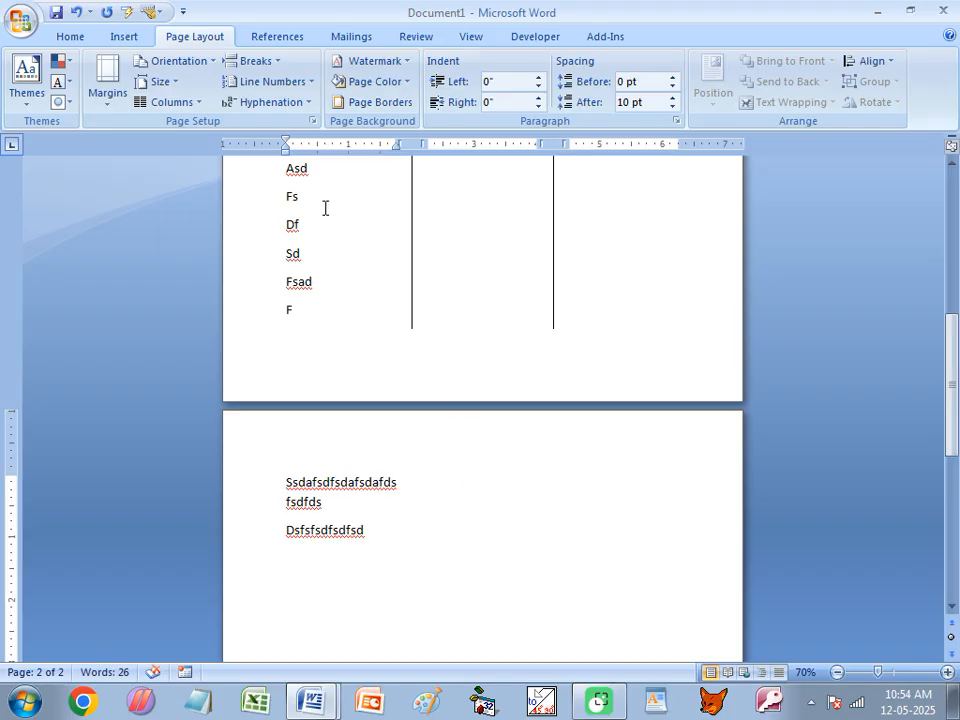
Step: Insert two column breaks on the second page, entering filler letters in its second and third columns
{"action": "left_click", "coordinate": [255, 60]}
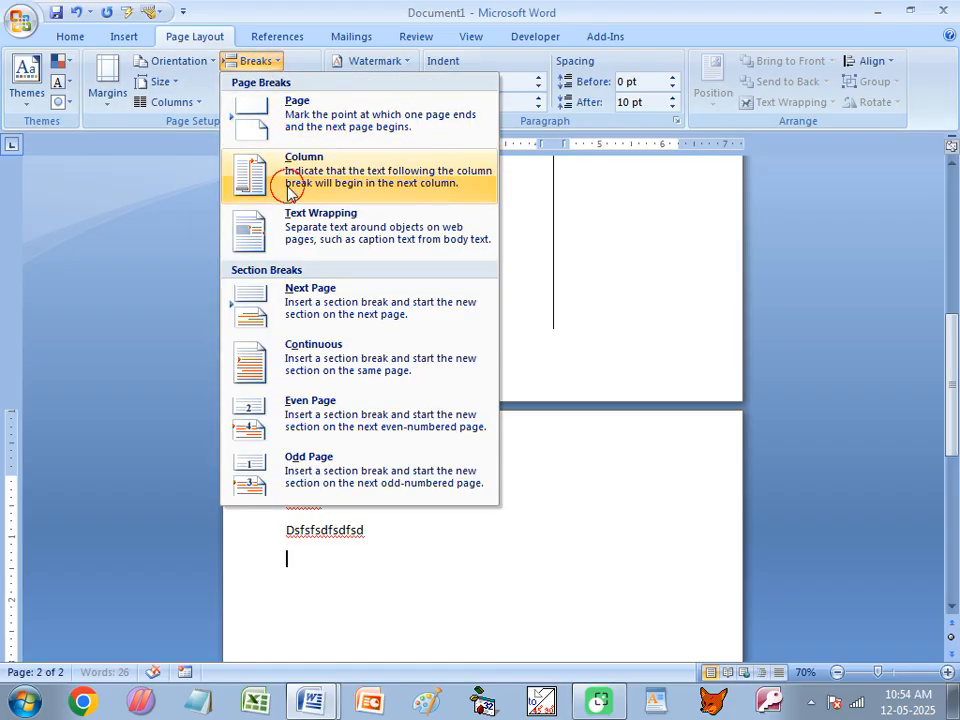
{"action": "left_click", "coordinate": [288, 190]}
{"action": "type", "text": "nfghfhfghfdghfg"}
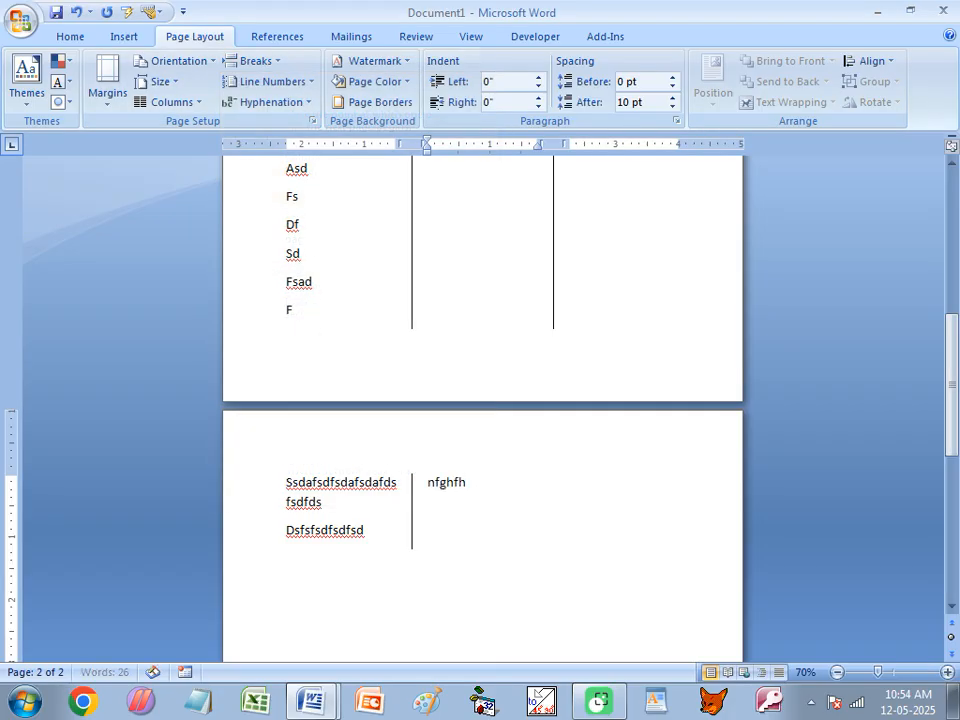
{"action": "left_click", "coordinate": [255, 61]}
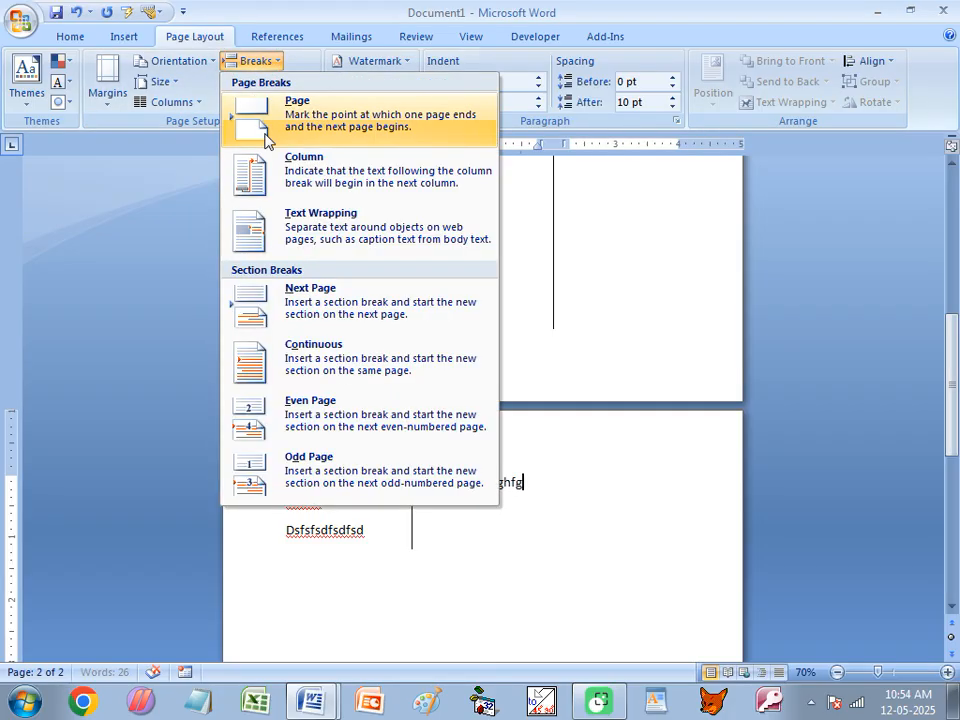
{"action": "left_click", "coordinate": [257, 168]}
{"action": "type", "text": "hgfdhfdghdfghdfghdfgh"}
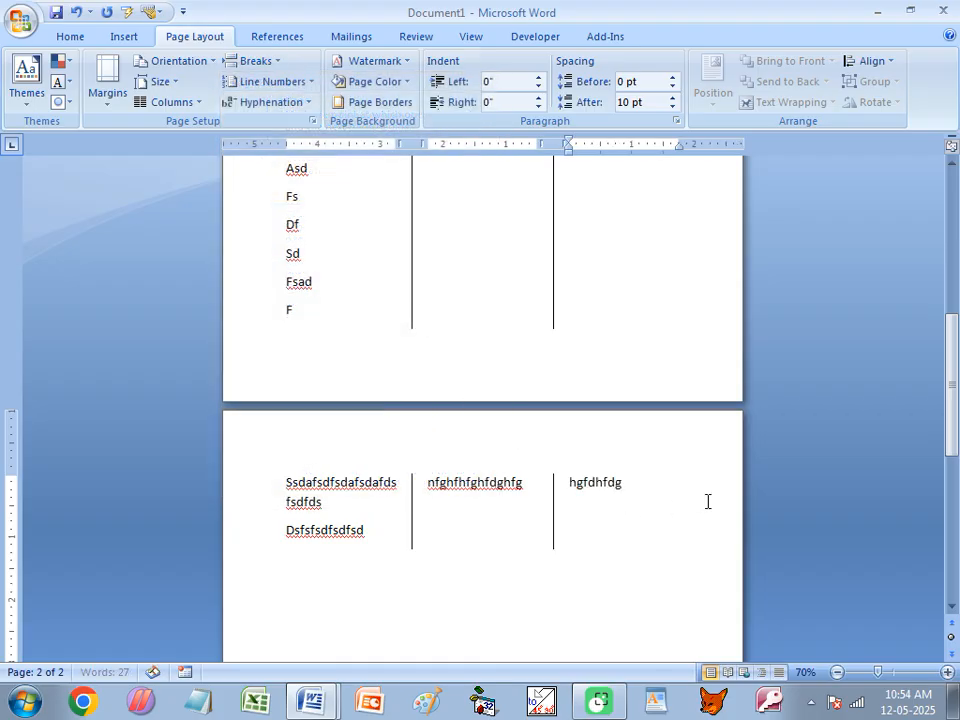
Step: Add more filler letters to the existing text in each of the second page's three columns
{"action": "left_click", "coordinate": [436, 492]}
{"action": "type", "text": "hhfdgh"}
{"action": "left_click", "coordinate": [600, 504]}
{"action": "type", "text": "hfhfhgfgh"}
{"action": "left_click", "coordinate": [288, 502]}
{"action": "type", "text": "hghfgdhfgh"}
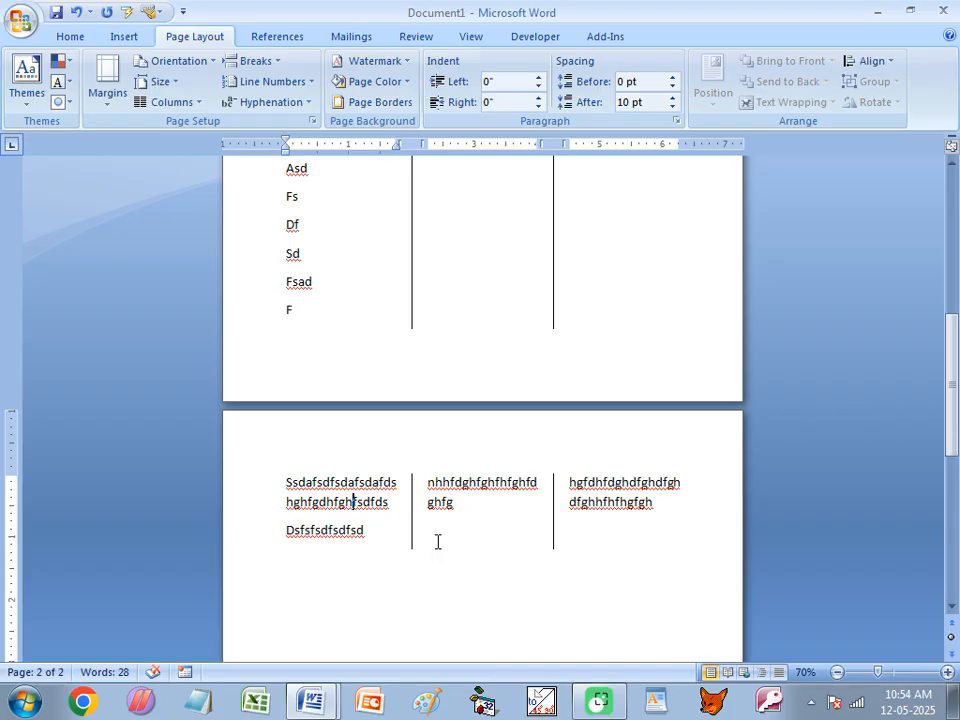
Step: Select the second page's three-column text and look over the section break types without inserting one
{"action": "left_click_drag", "start_coordinate": [279, 481], "coordinate": [660, 533]}
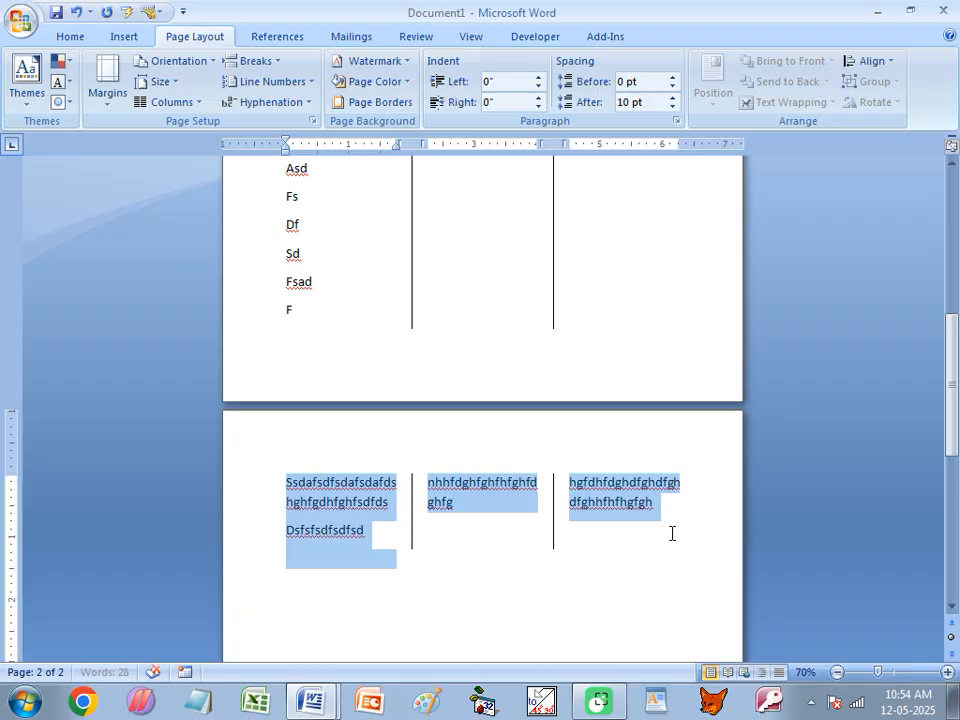
{"action": "left_click_drag", "start_coordinate": [672, 534], "coordinate": [672, 534]}
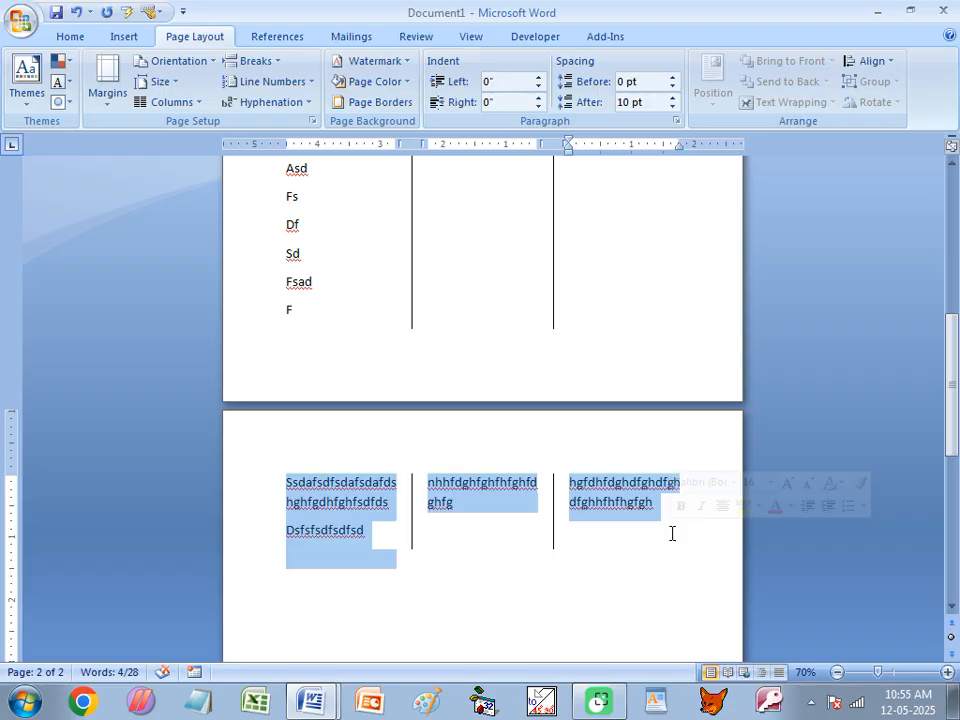
{"action": "left_click", "coordinate": [245, 61]}
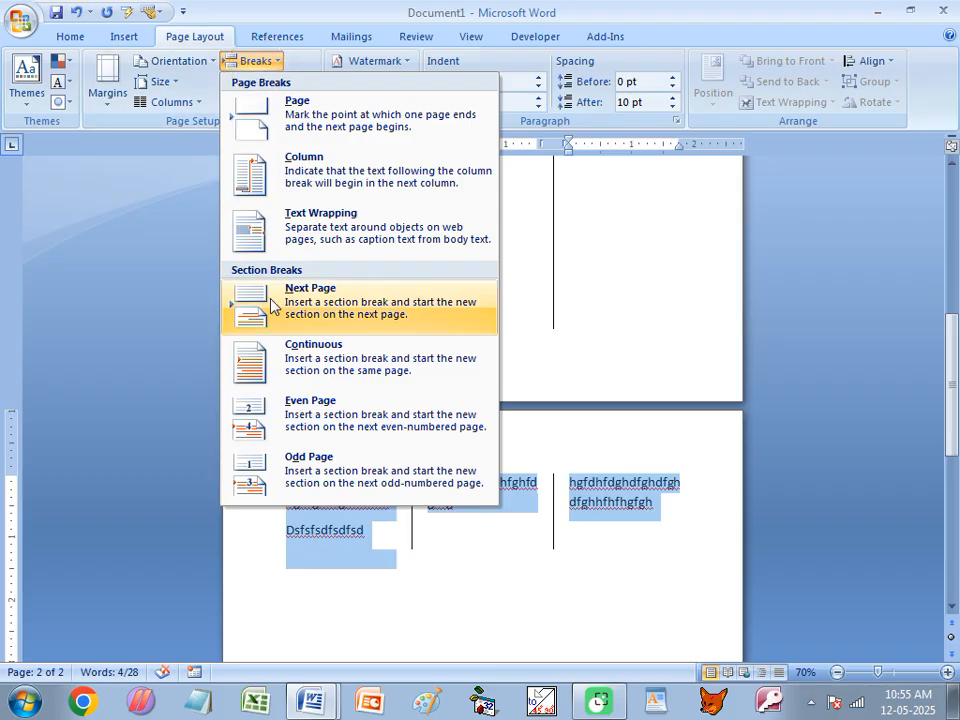
{"action": "left_click", "coordinate": [282, 62]}
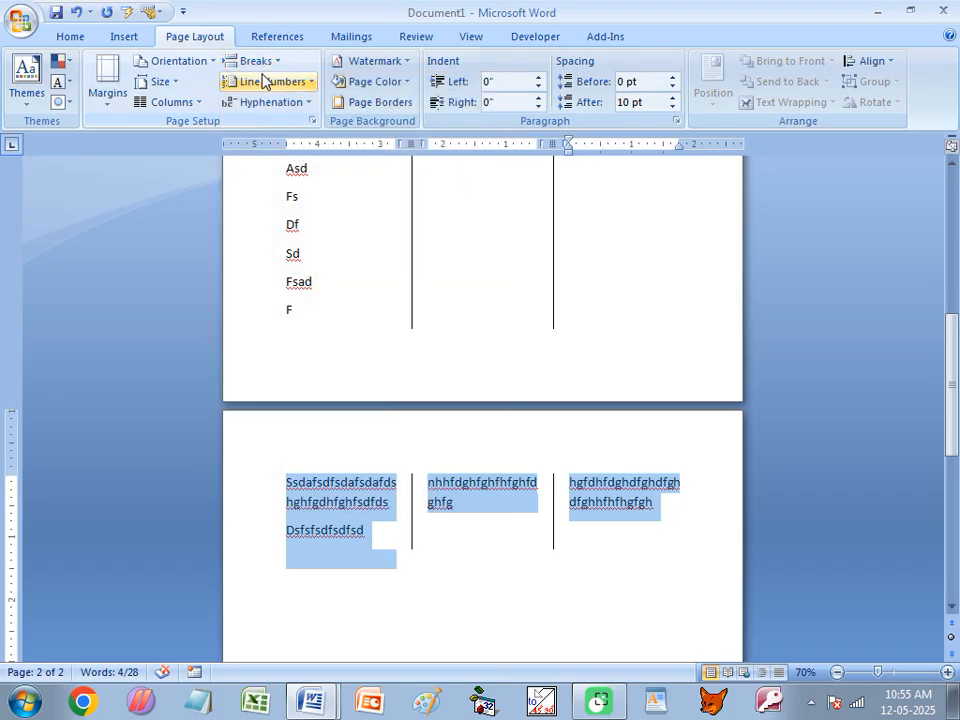
{"action": "left_click", "coordinate": [405, 339]}
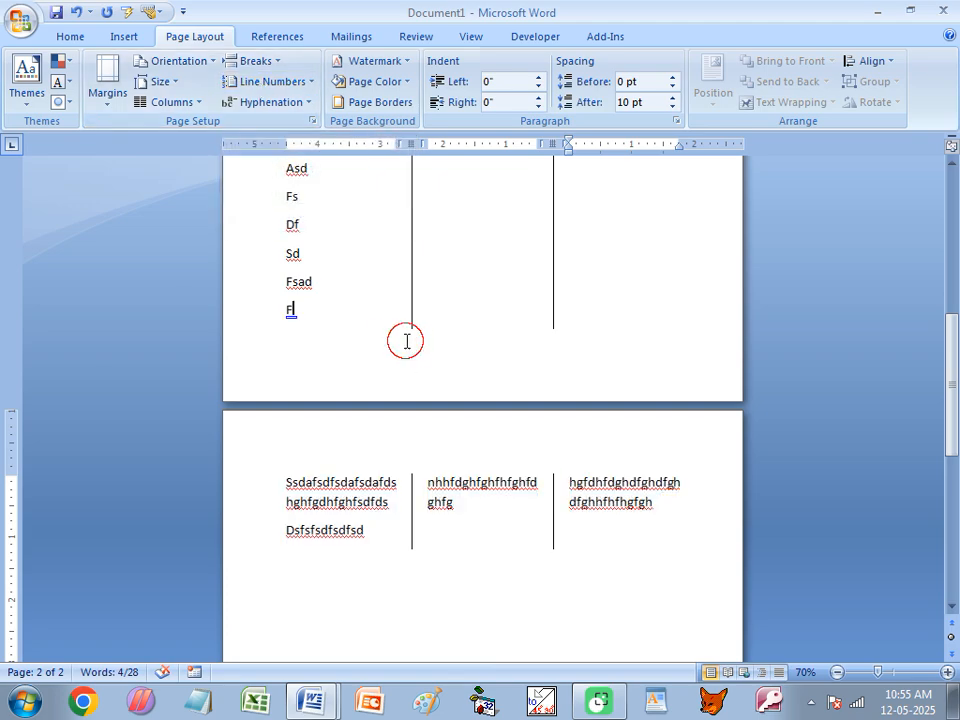
Step: Set the layout back to one column and delete all the filler text
{"action": "left_click", "coordinate": [170, 102]}
{"action": "left_click", "coordinate": [172, 146]}
{"action": "scroll", "coordinate": [362, 403], "scroll_direction": "up", "scroll_amount": 3}
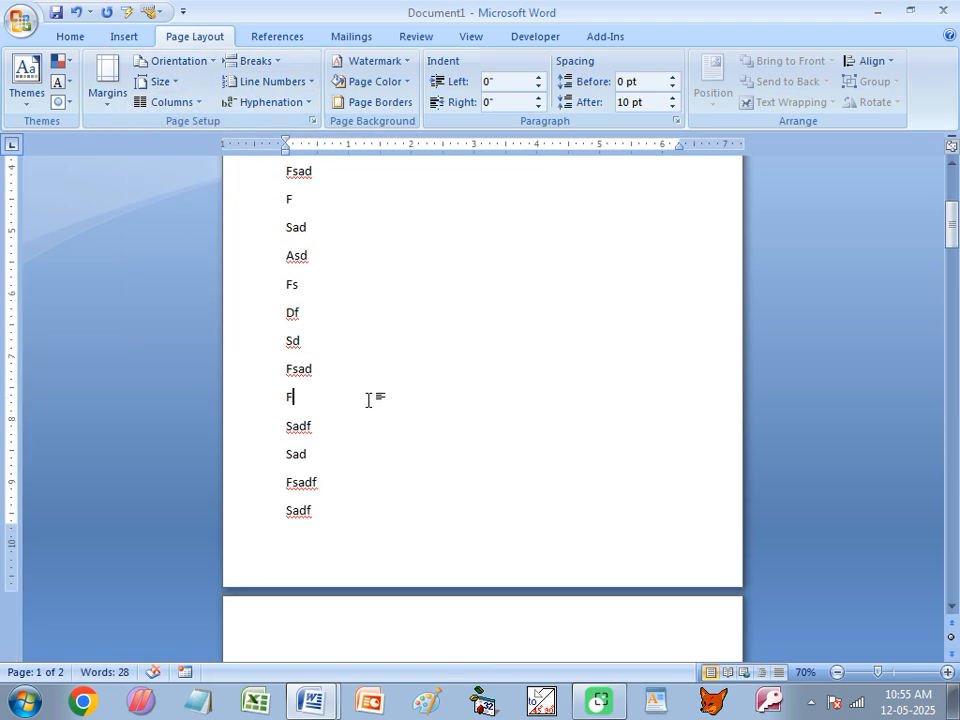
{"action": "key", "text": "ctrl+a"}
{"action": "key", "text": "Delete"}
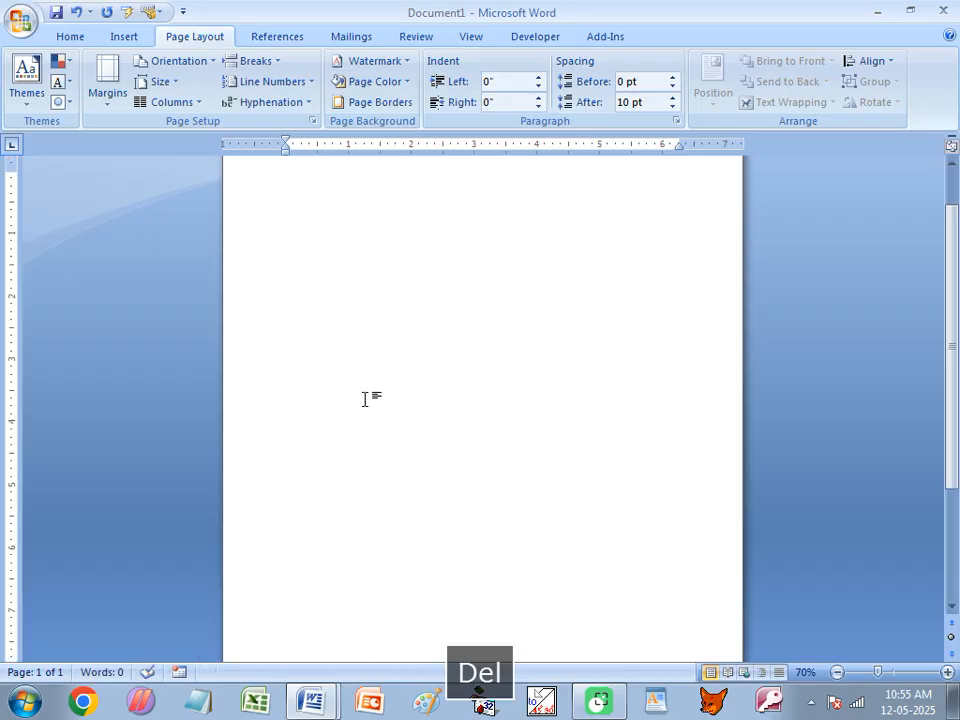
Step: Paste the copied sample paragraphs into the empty document and return to its first page
{"action": "key", "text": "ctrl+v"}
{"action": "scroll", "coordinate": [364, 411], "scroll_direction": "up", "scroll_amount": 2}
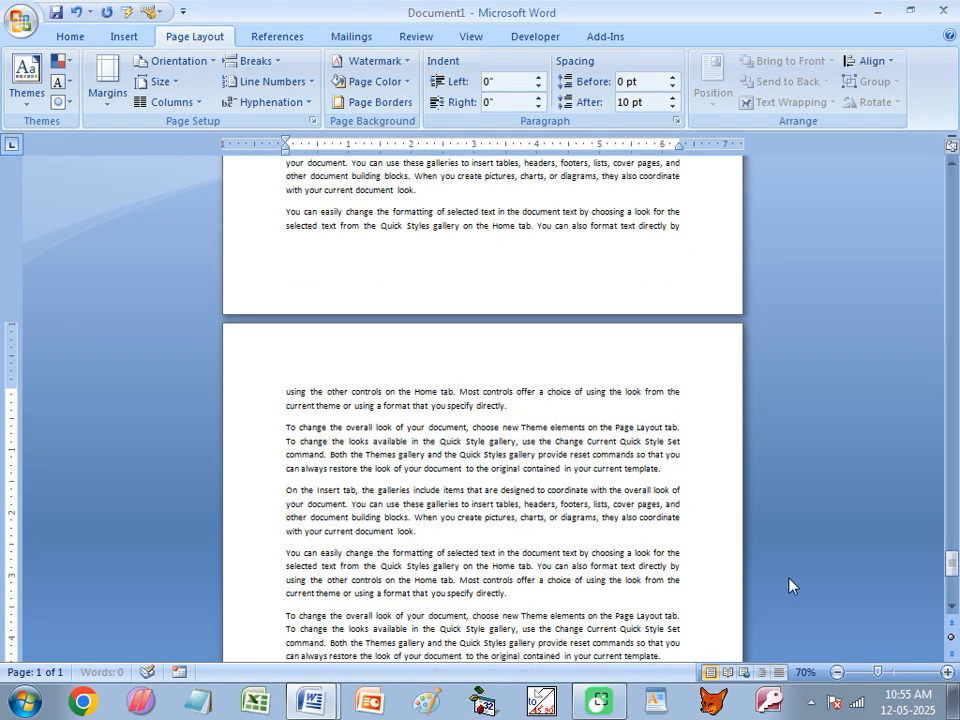
{"action": "left_click_drag", "start_coordinate": [951, 563], "coordinate": [910, 175]}
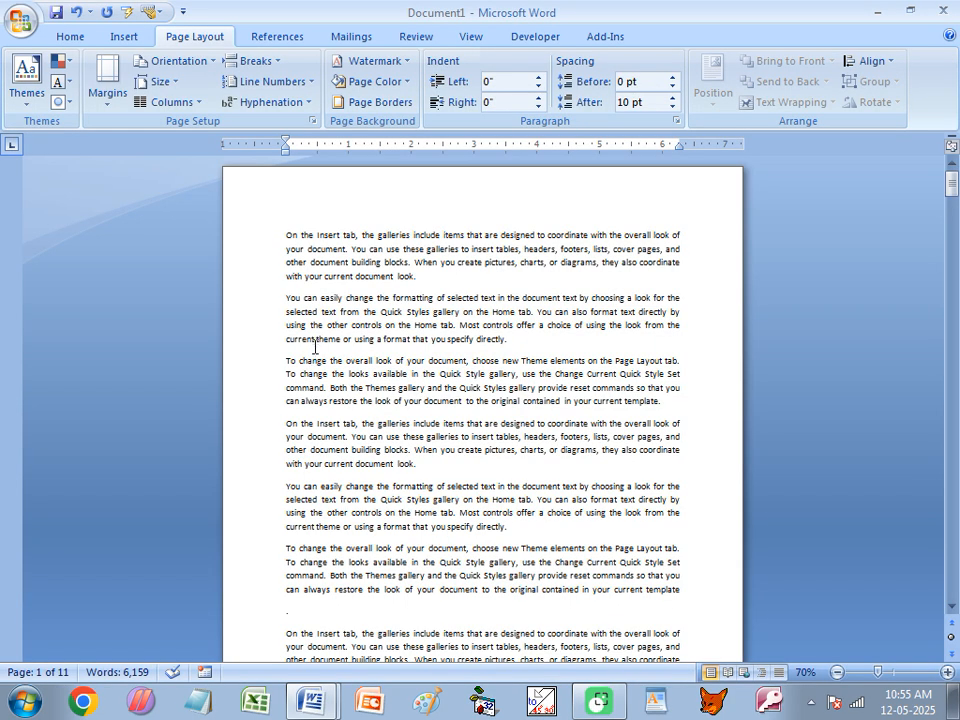
Step: Number the document's lines continuously and check the numbering on the last page
{"action": "left_click", "coordinate": [268, 81]}
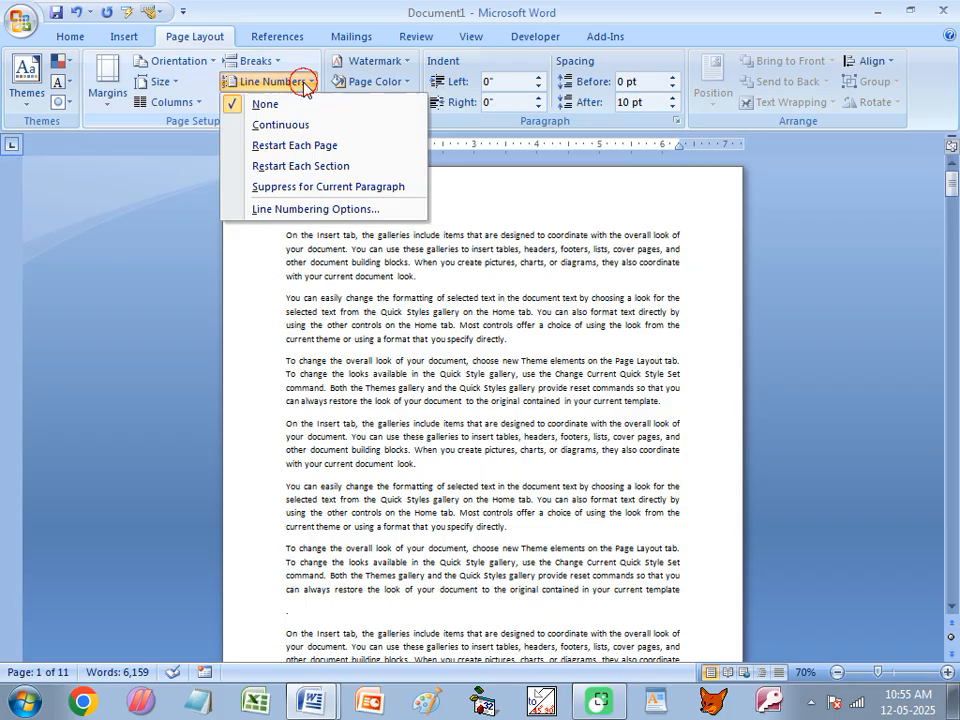
{"action": "left_click", "coordinate": [283, 123]}
{"action": "key", "text": "ctrl+End"}
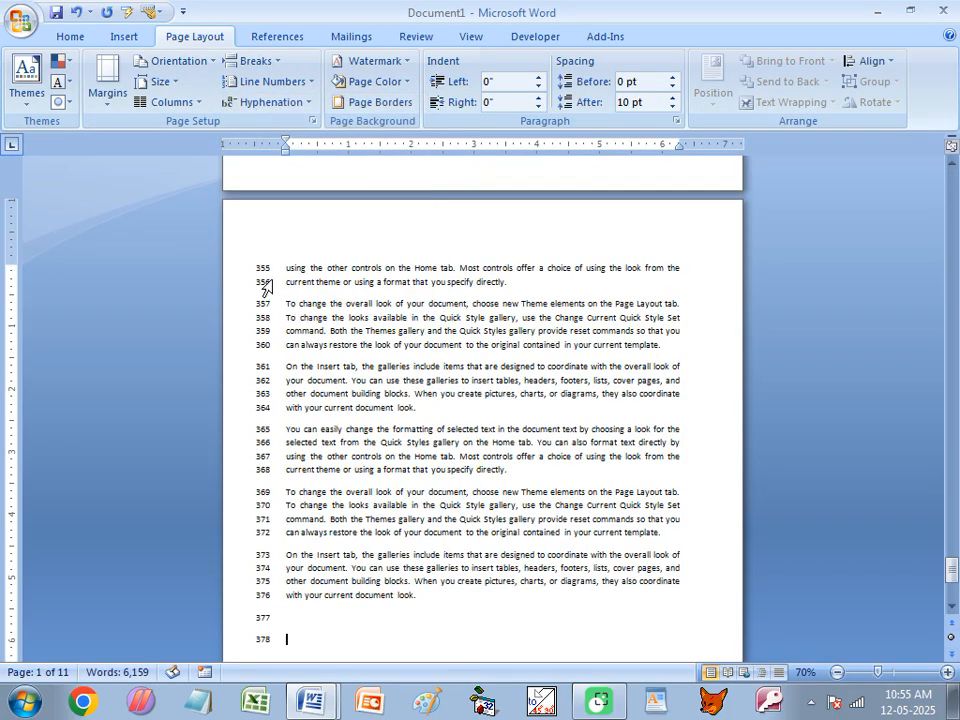
{"action": "scroll", "coordinate": [290, 325], "scroll_direction": "down", "scroll_amount": 1}
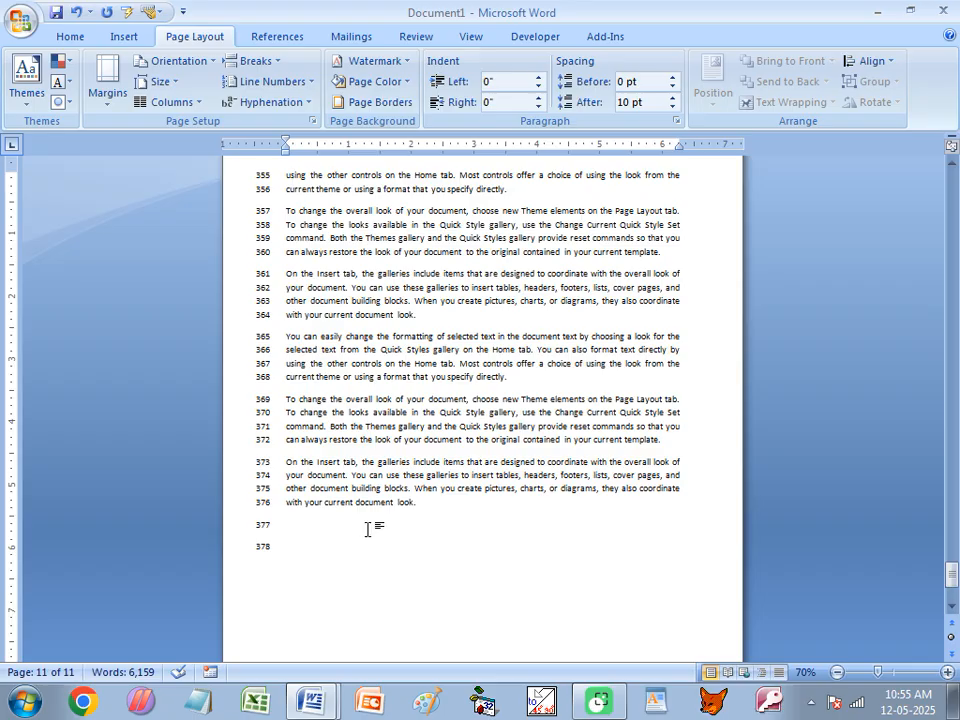
Step: Add eight blank lines after the last paragraph of the document
{"action": "key", "text": "Return"}
{"action": "key", "text": "Return"}
{"action": "key", "text": "Return"}
{"action": "key", "text": "Return"}
{"action": "key", "text": "Return"}
{"action": "key", "text": "Return"}
{"action": "key", "text": "Return"}
{"action": "key", "text": "Return"}
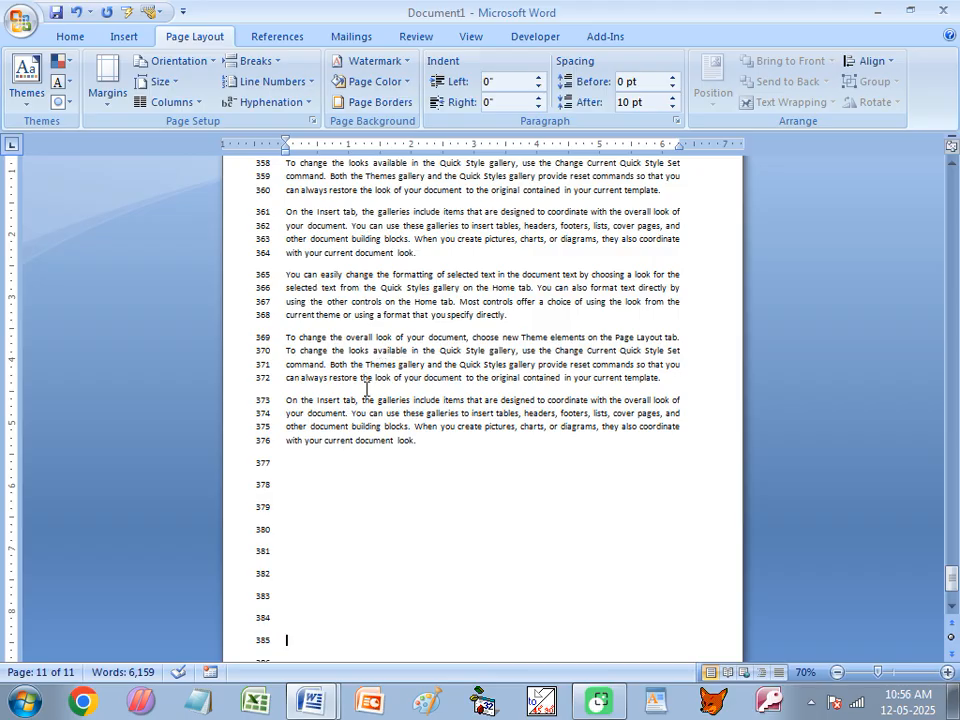
Step: Set the document's line numbering to None
{"action": "left_click", "coordinate": [266, 81]}
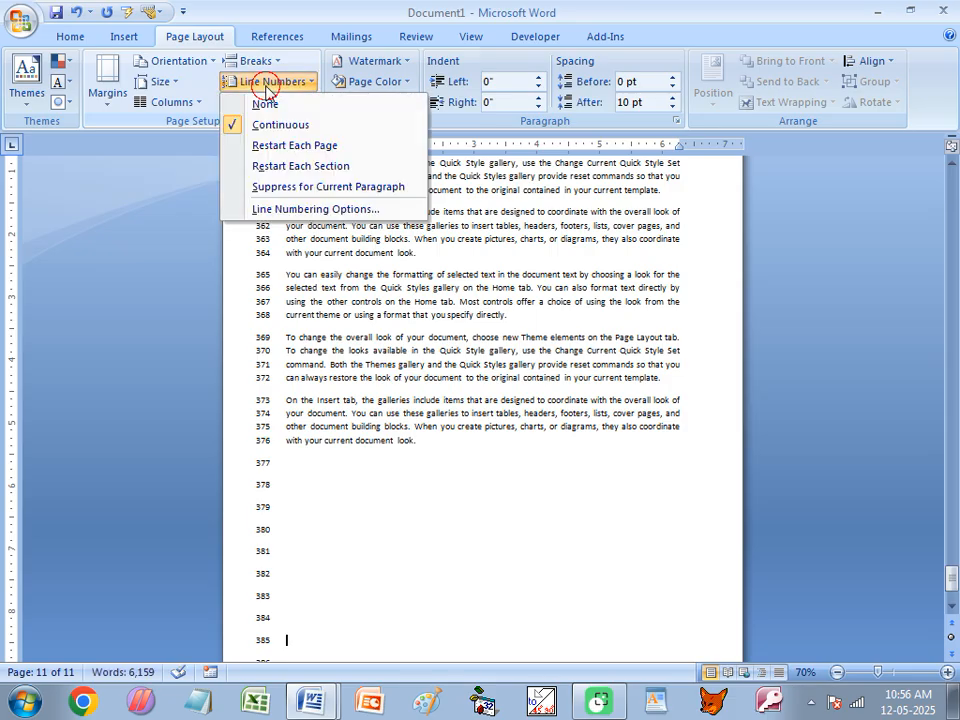
{"action": "left_click", "coordinate": [266, 104]}
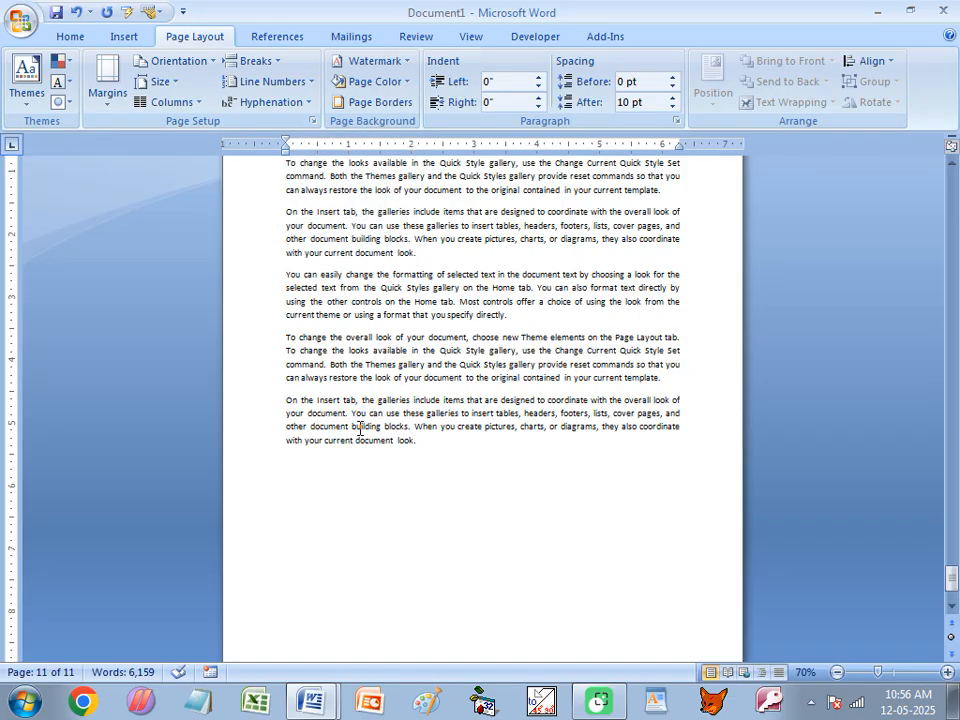
Step: Delete the blank lines after the last paragraph of the document
{"action": "key", "text": "ctrl+a"}
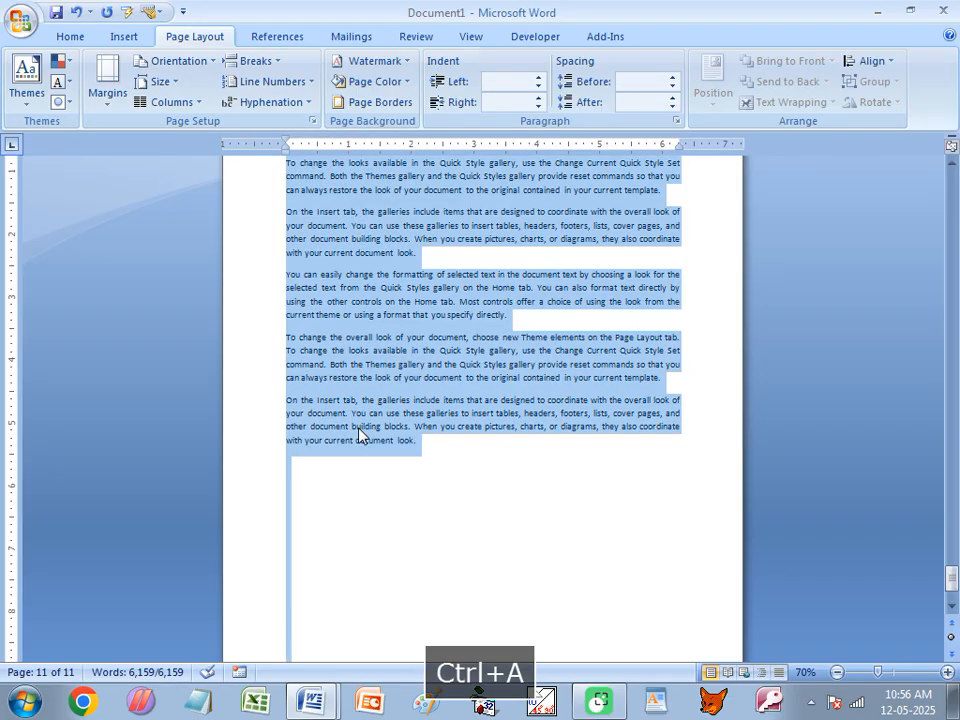
{"action": "left_click", "coordinate": [302, 508]}
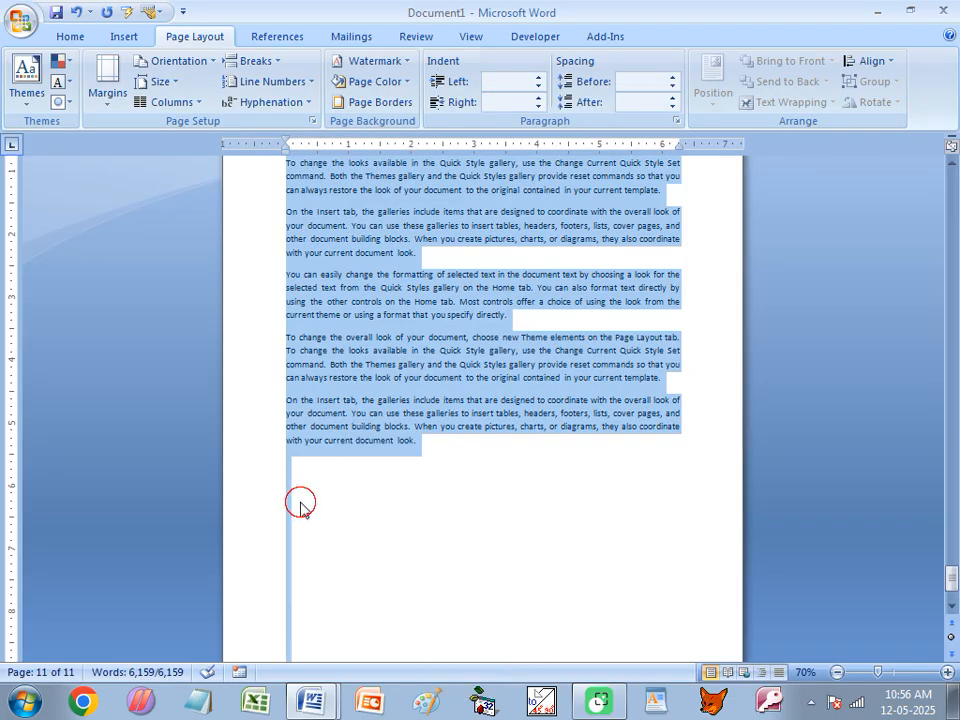
{"action": "left_click_drag", "start_coordinate": [281, 465], "coordinate": [404, 715]}
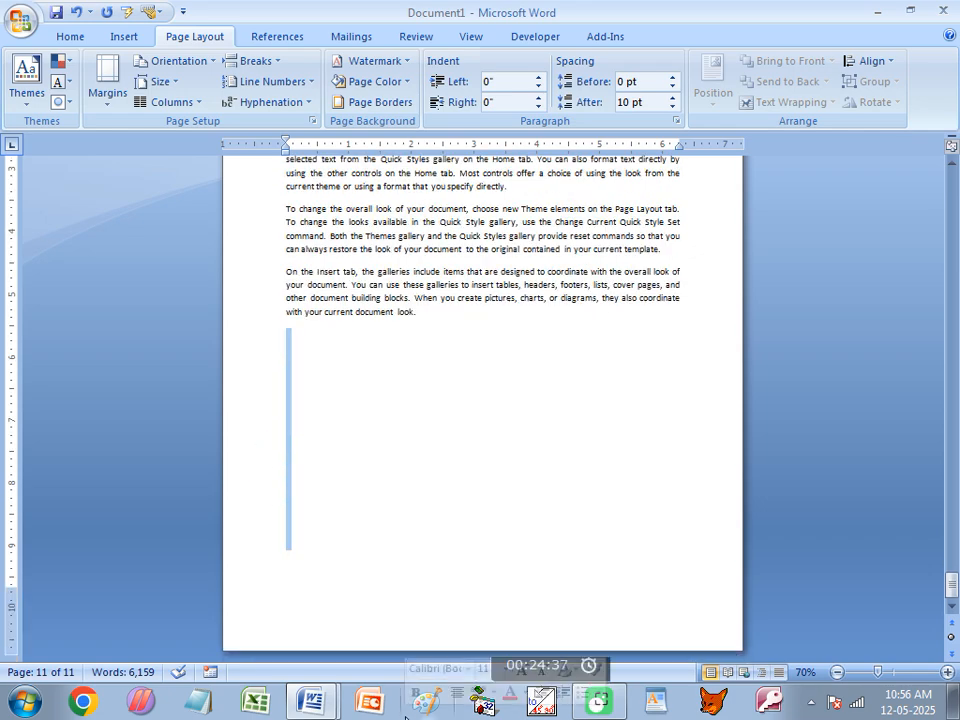
{"action": "key", "text": "Delete"}
Step: Turn on automatic hyphenation for the document, with the first page enlarged to 130%
{"action": "scroll", "coordinate": [321, 600], "scroll_direction": "up", "scroll_amount": 5}
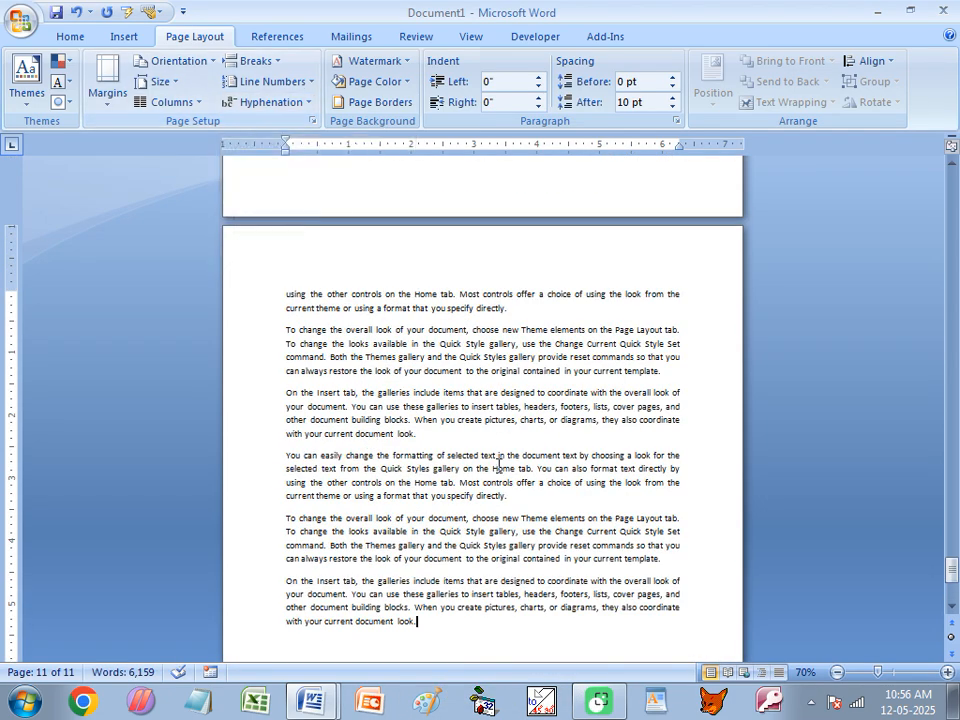
{"action": "scroll", "coordinate": [448, 490], "scroll_direction": "up", "scroll_amount": 1}
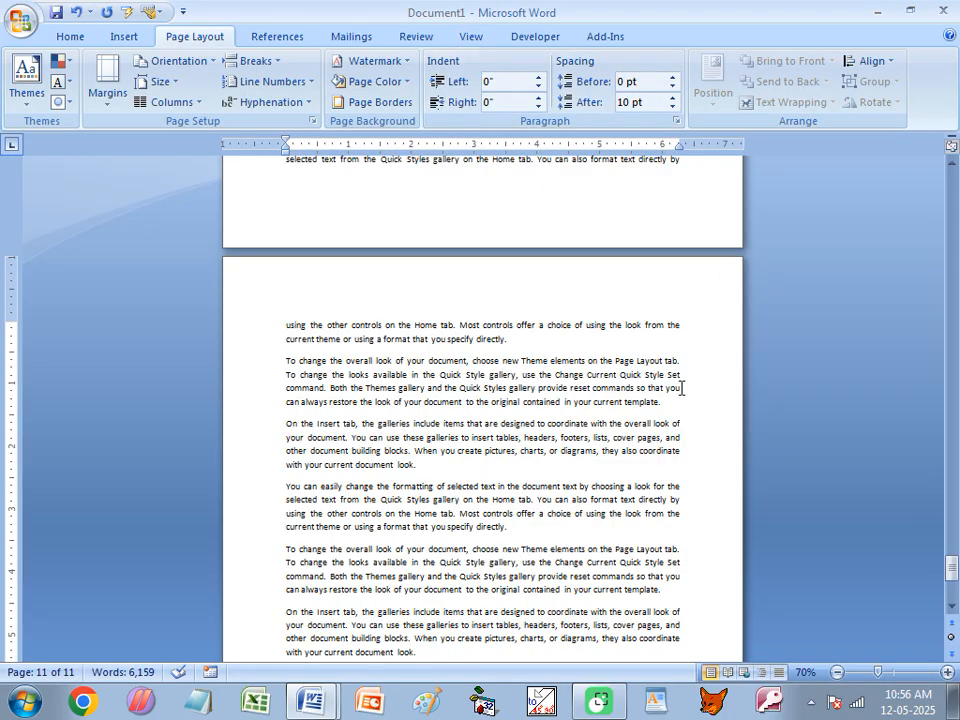
{"action": "scroll", "coordinate": [559, 386], "scroll_direction": "up", "scroll_amount": 10}
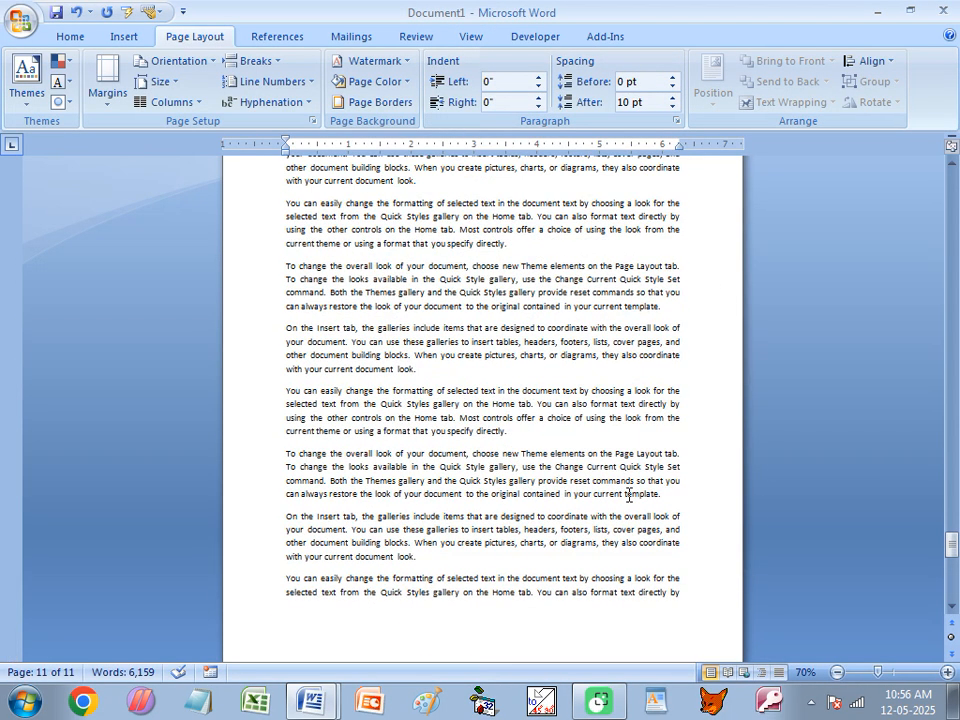
{"action": "left_click_drag", "start_coordinate": [951, 545], "coordinate": [940, 175]}
{"action": "scroll", "coordinate": [358, 317], "scroll_direction": "up", "scroll_amount": 6, "text": "ctrl"}
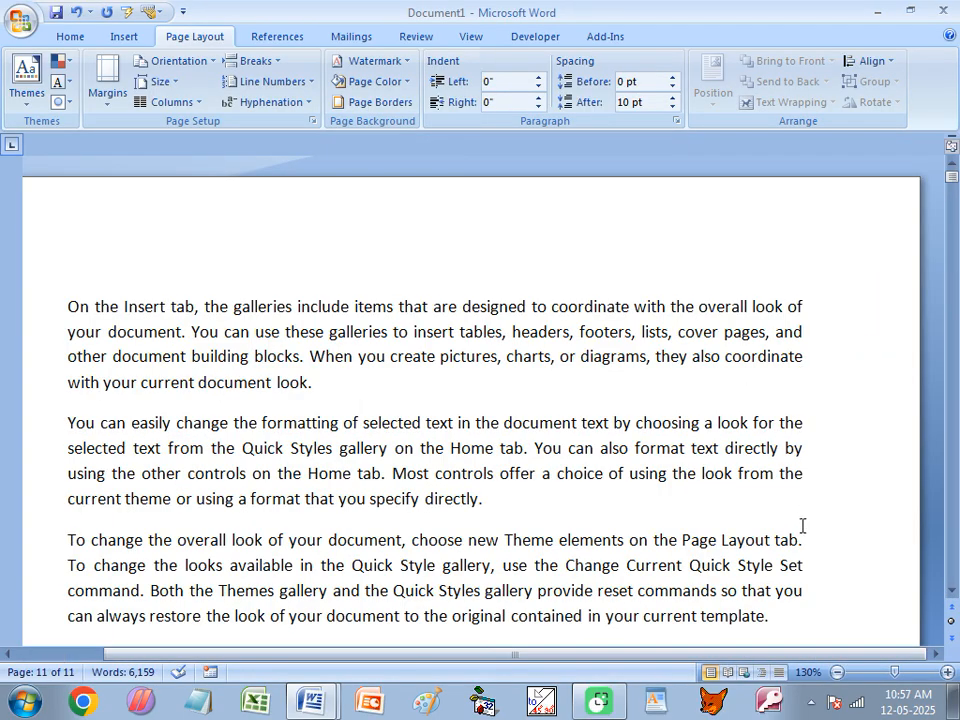
{"action": "scroll", "coordinate": [803, 528], "scroll_direction": "down", "scroll_amount": 1}
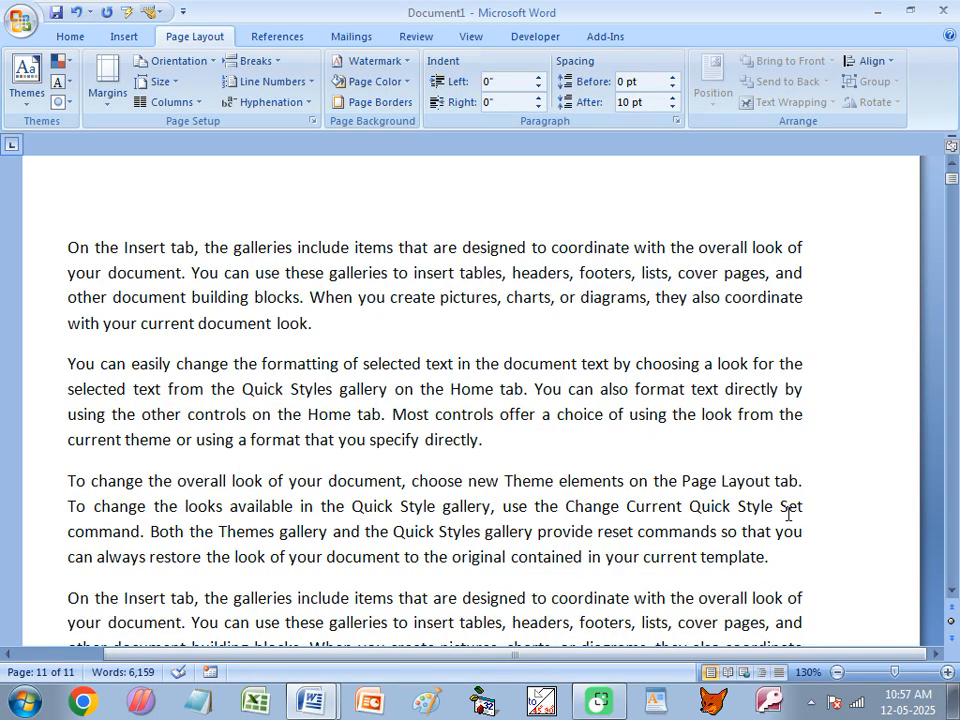
{"action": "scroll", "coordinate": [793, 550], "scroll_direction": "down", "scroll_amount": 1}
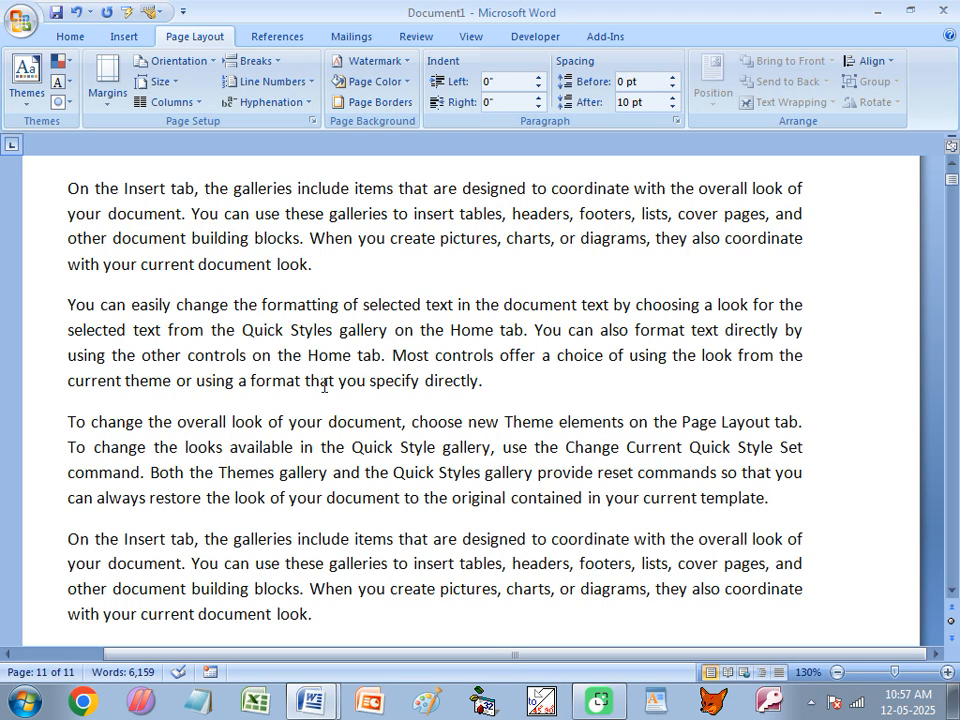
{"action": "left_click", "coordinate": [268, 104]}
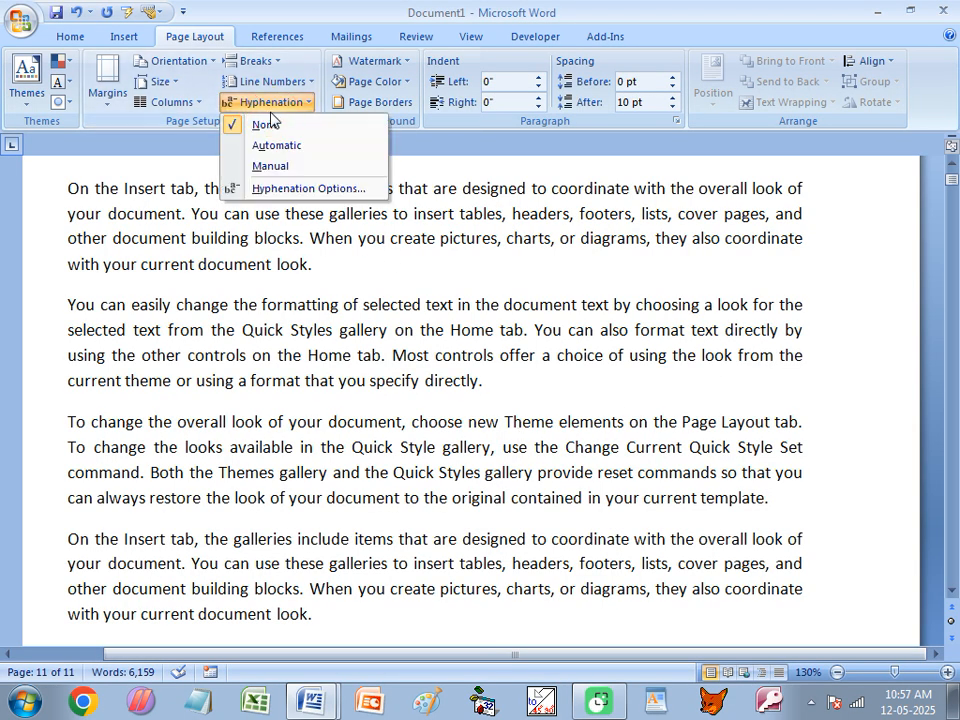
{"action": "left_click", "coordinate": [268, 148]}
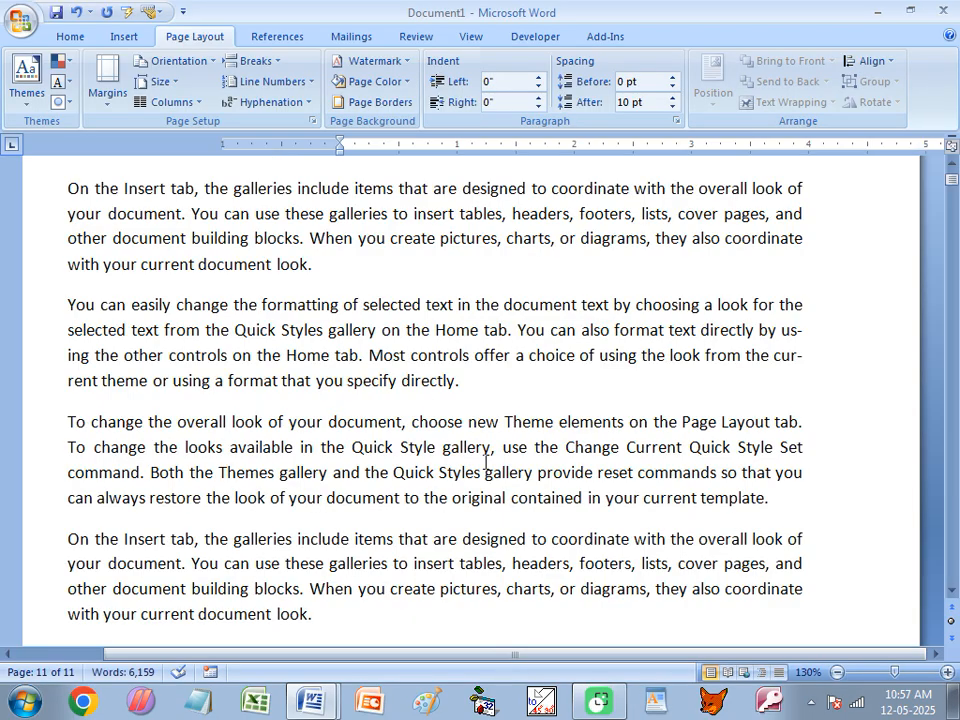
Step: Highlight both halves of the split word "current" in the second paragraph to examine the hyphenation
{"action": "left_click", "coordinate": [776, 360]}
{"action": "left_click_drag", "start_coordinate": [774, 358], "coordinate": [796, 352]}
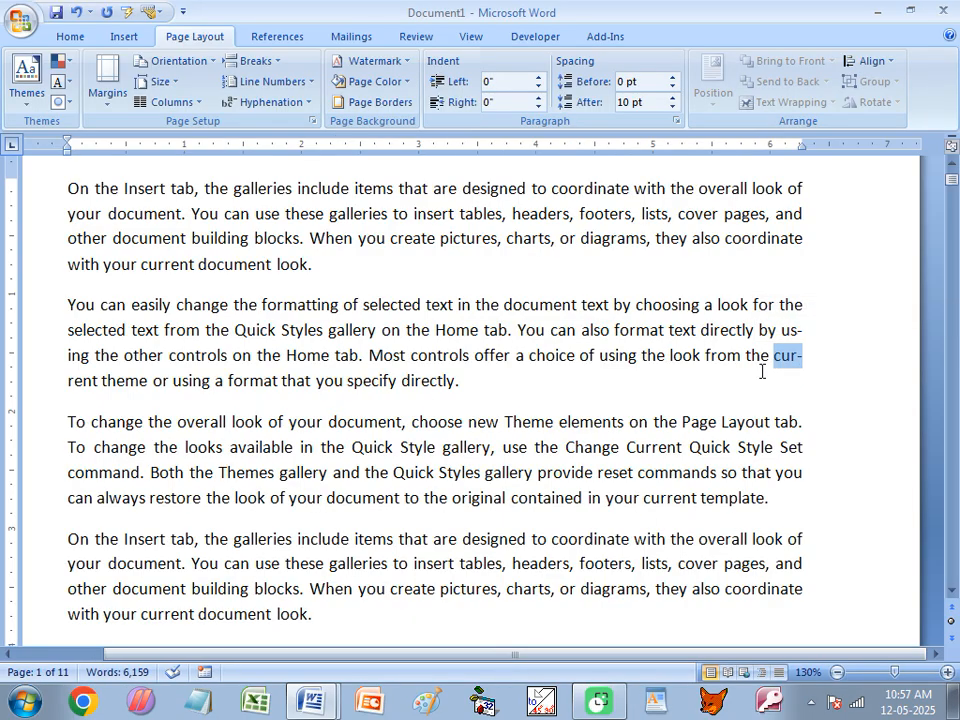
{"action": "left_click_drag", "start_coordinate": [68, 385], "coordinate": [101, 384]}
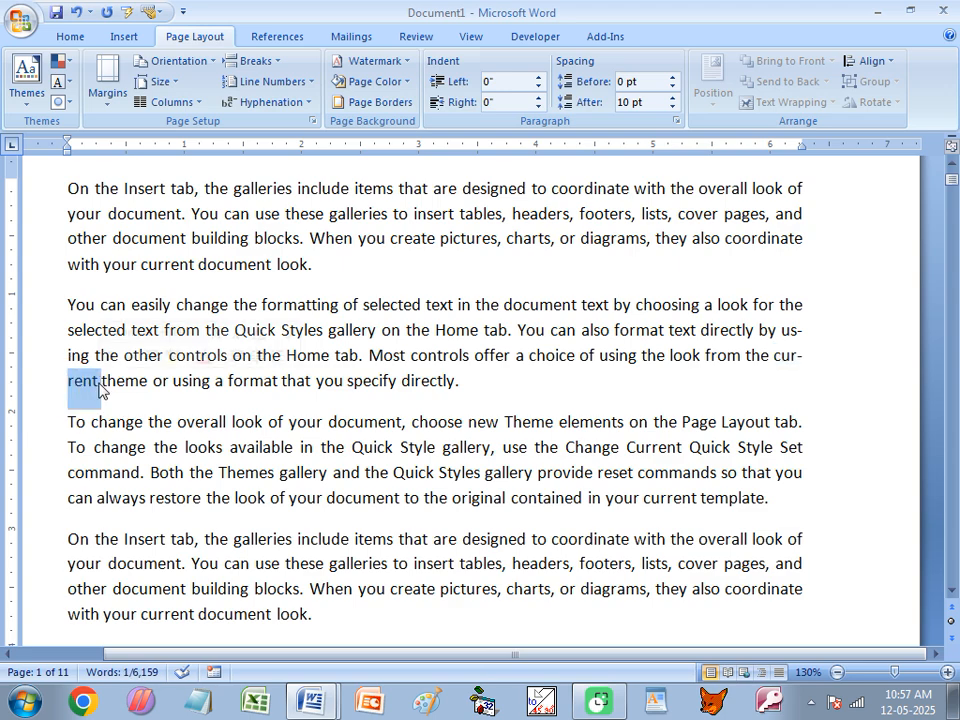
{"action": "left_click", "coordinate": [735, 358]}
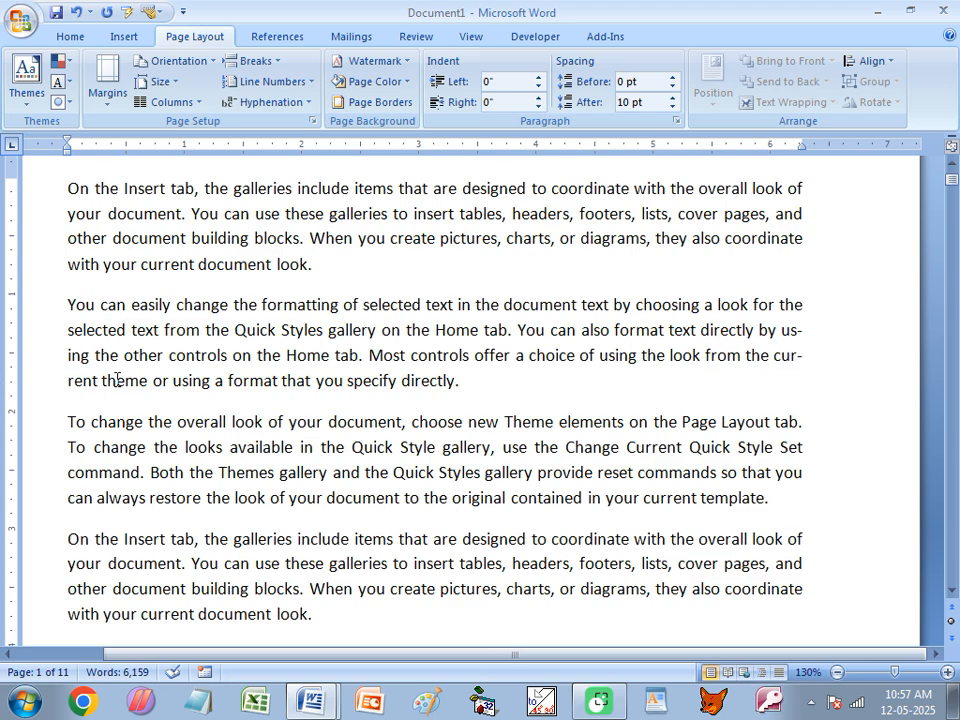
Step: Set the document's hyphenation to None and compare the word "current" in the second paragraph
{"action": "left_click", "coordinate": [266, 102]}
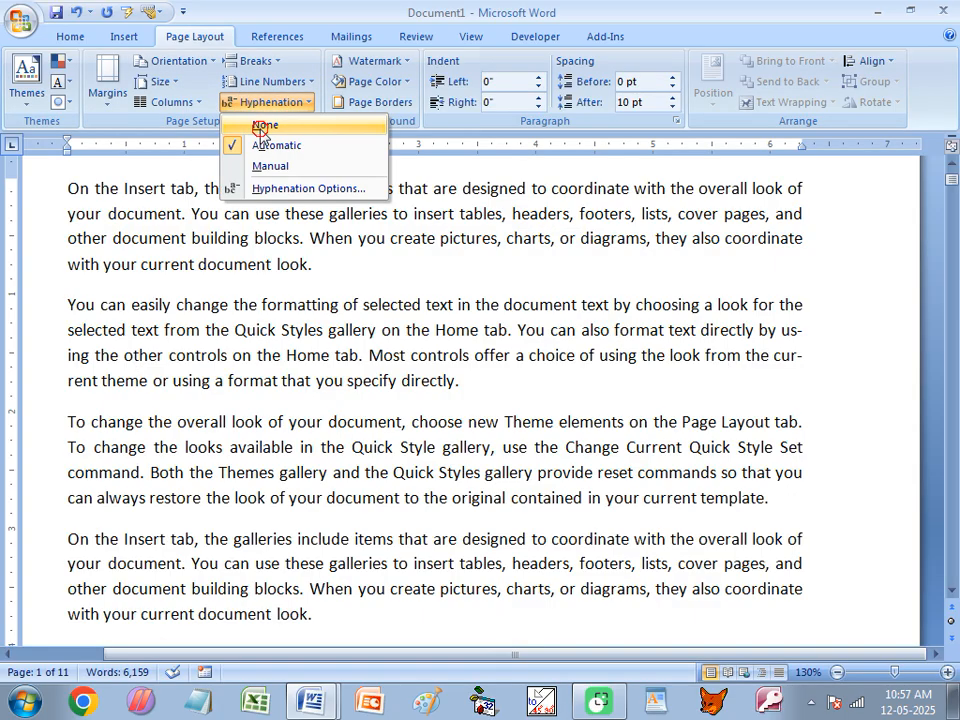
{"action": "left_click", "coordinate": [264, 127]}
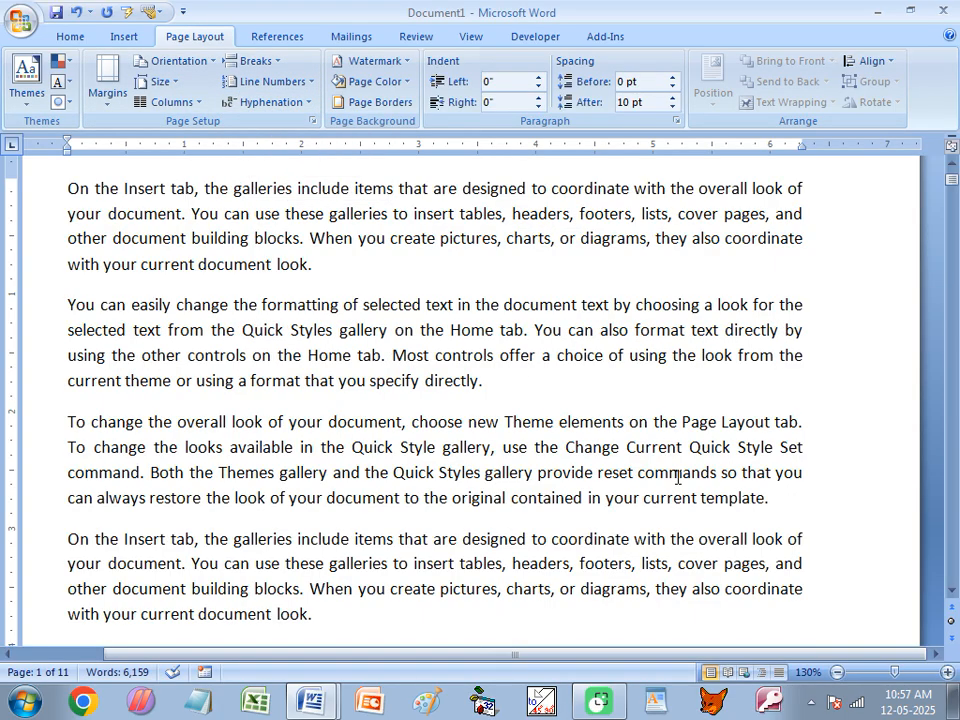
{"action": "left_click", "coordinate": [108, 383]}
Step: Switch the hyphenation back to Automatic and check the line endings in the following paragraphs
{"action": "left_click", "coordinate": [266, 102]}
{"action": "left_click", "coordinate": [268, 145]}
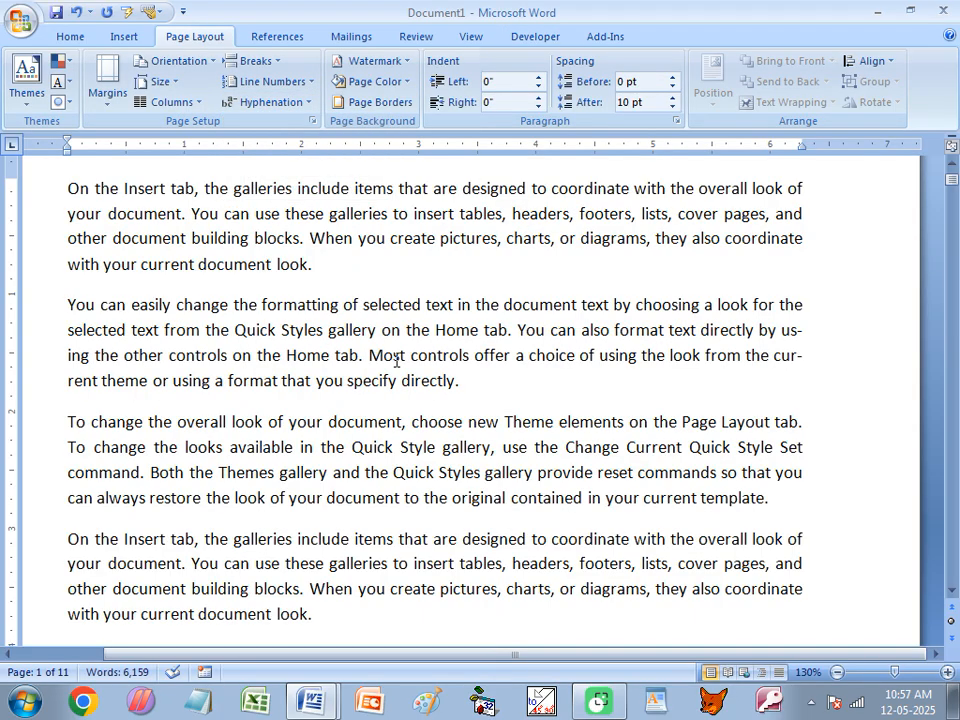
{"action": "scroll", "coordinate": [594, 431], "scroll_direction": "down", "scroll_amount": 3}
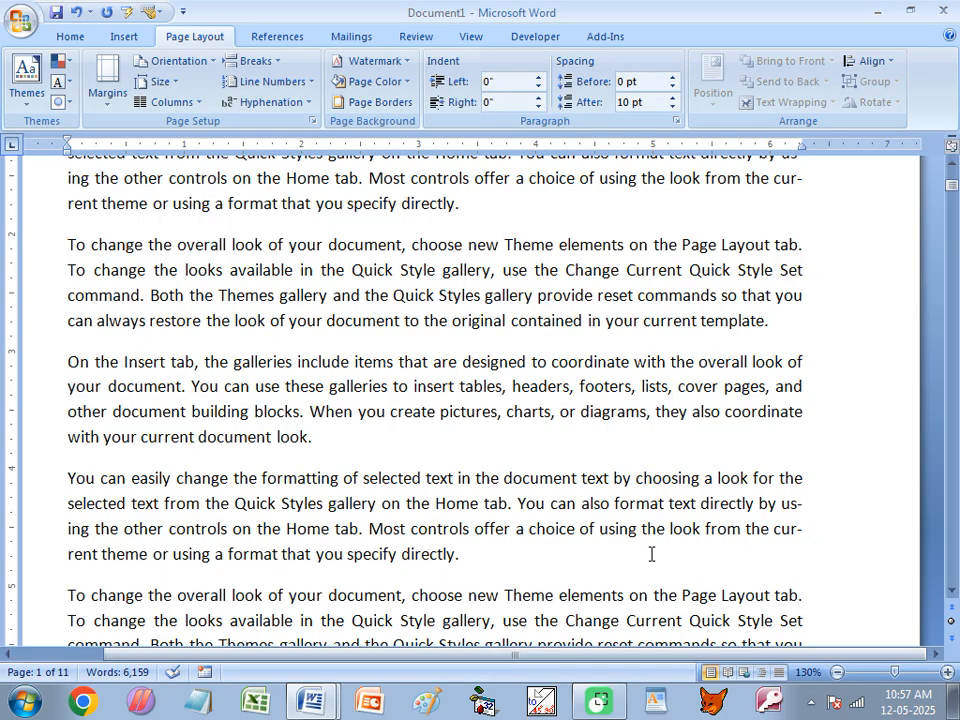
{"action": "left_click", "coordinate": [264, 106]}
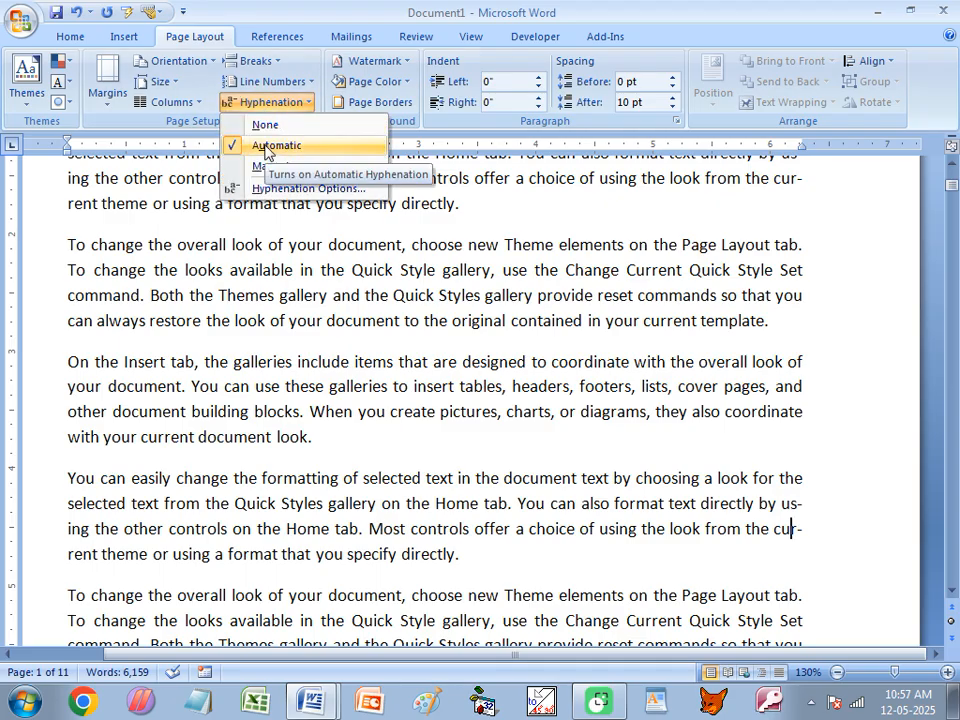
{"action": "left_click", "coordinate": [197, 124]}
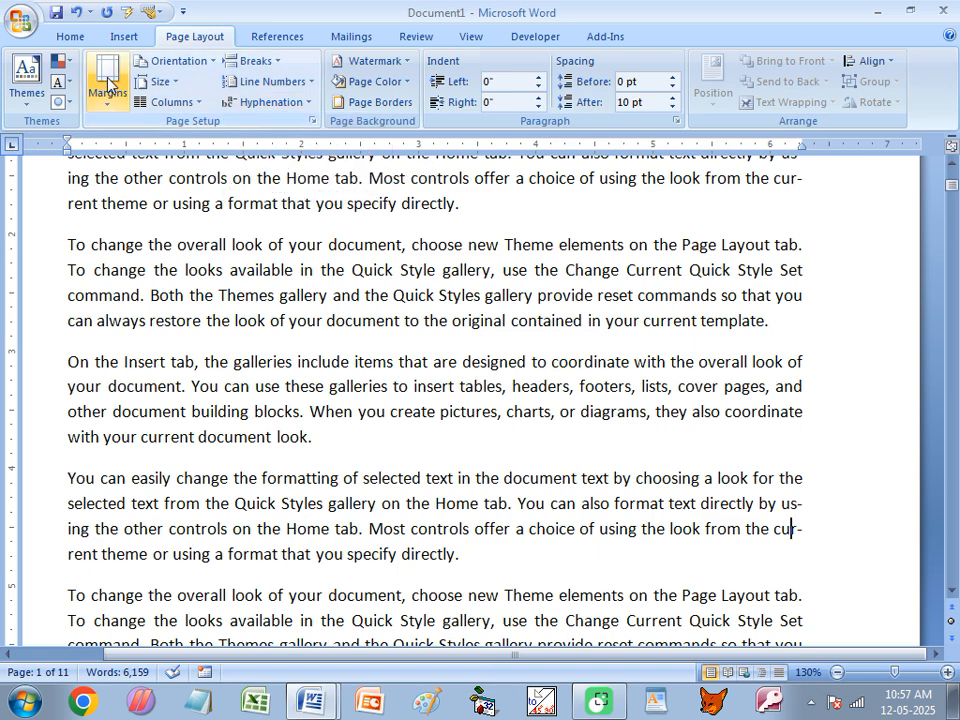